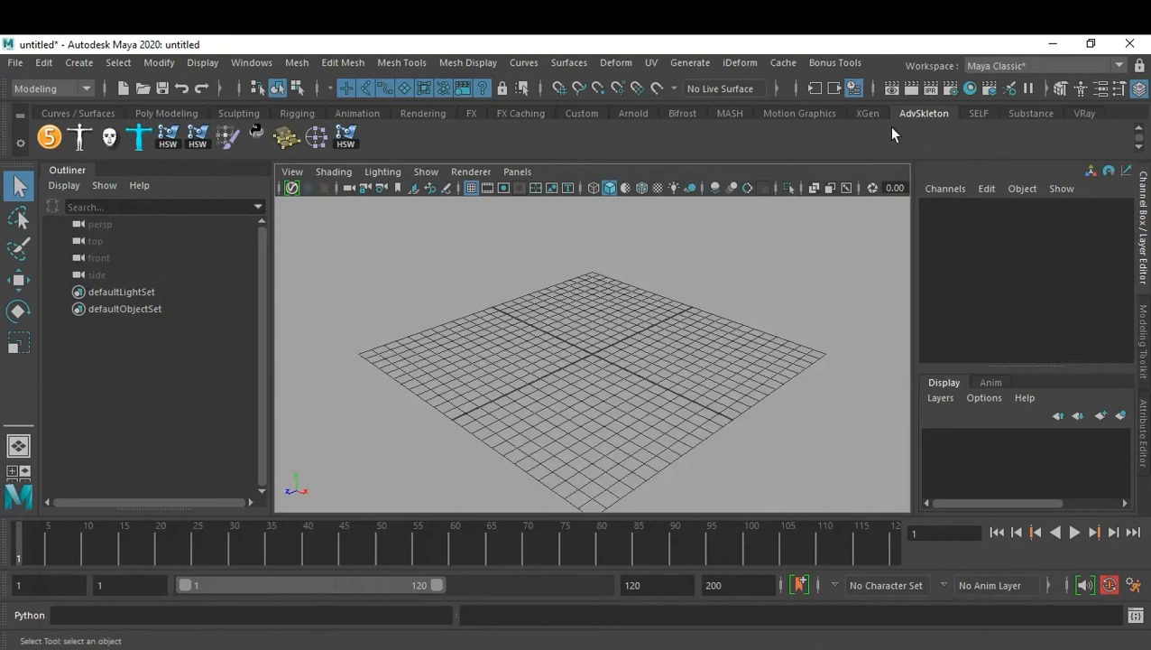
Bring up the FX and MASH tool shelves and switch the menu set to FX
click(470, 116)
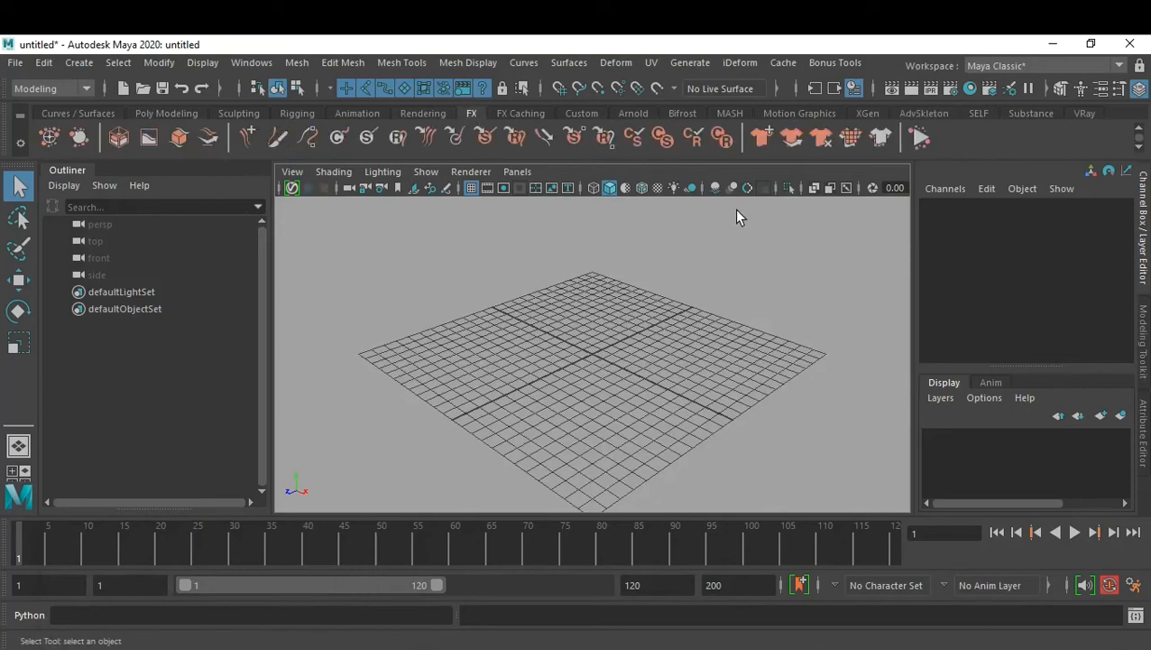
click(732, 109)
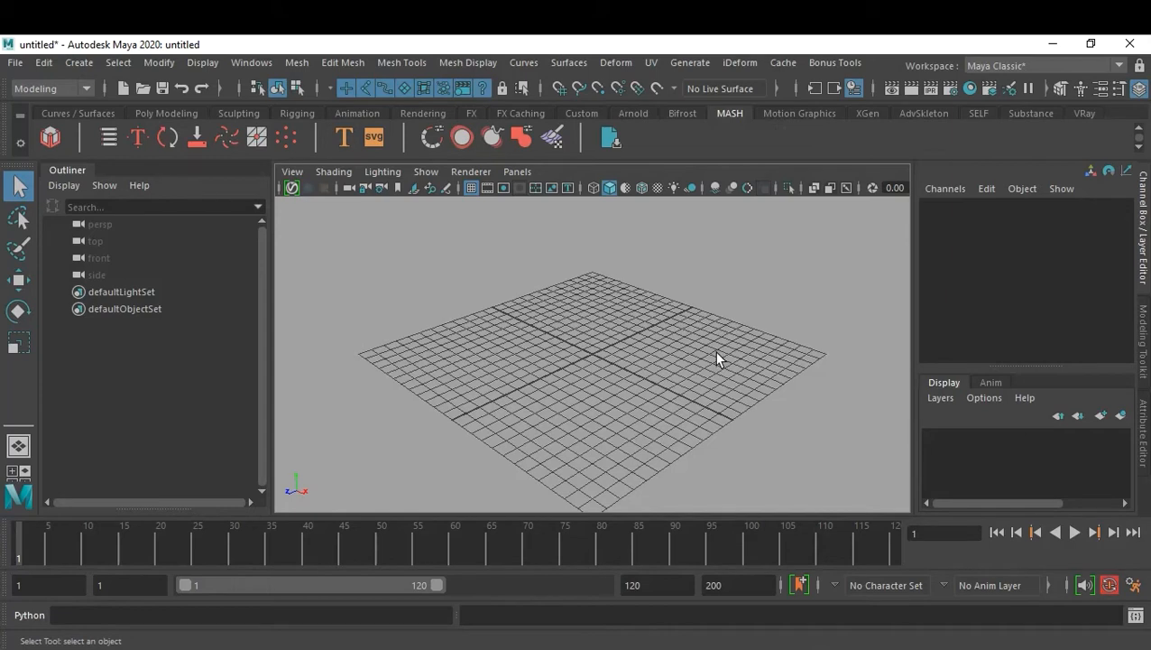
click(43, 87)
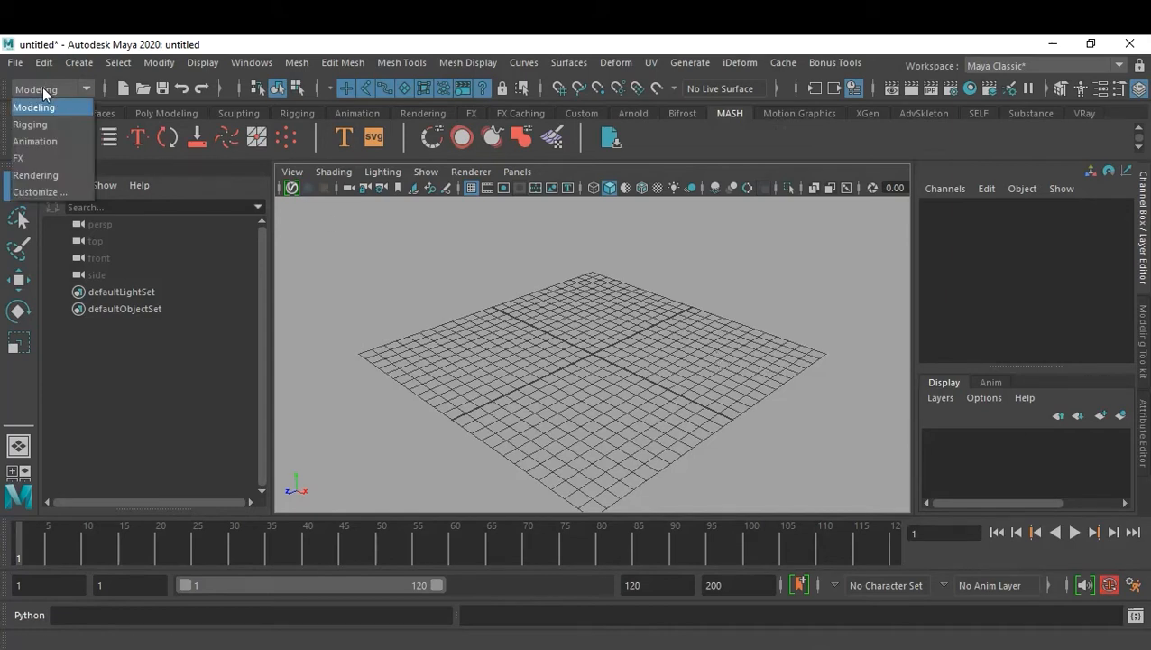
click(46, 159)
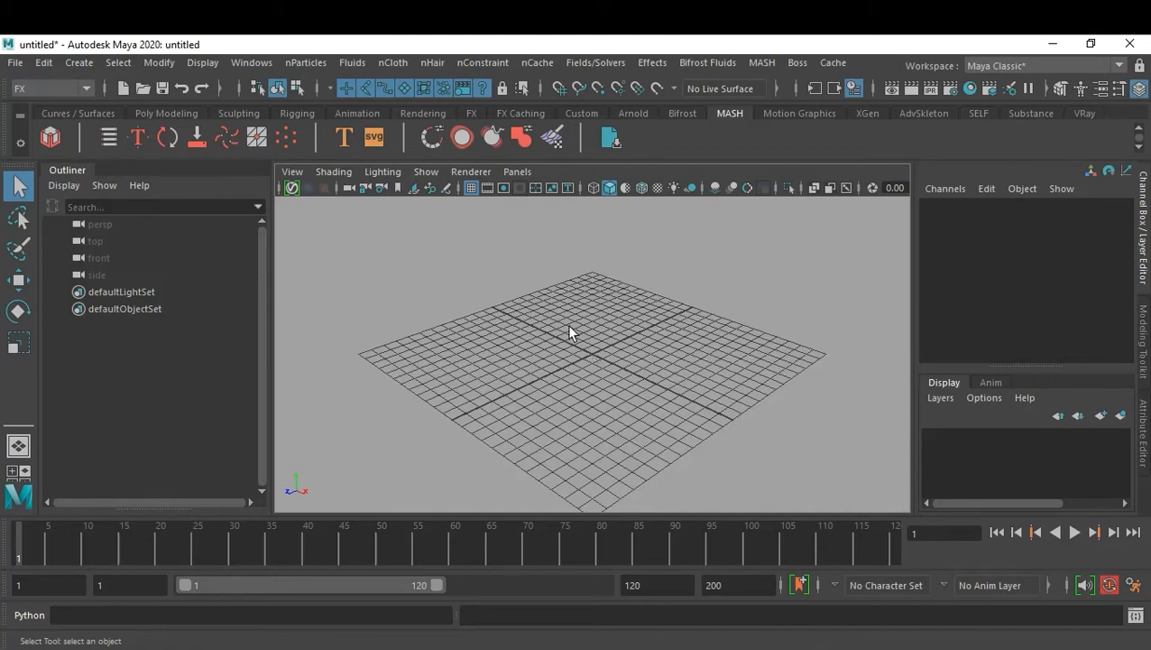
Create a polygon sphere at the origin and frame it in the perspective view
click(163, 111)
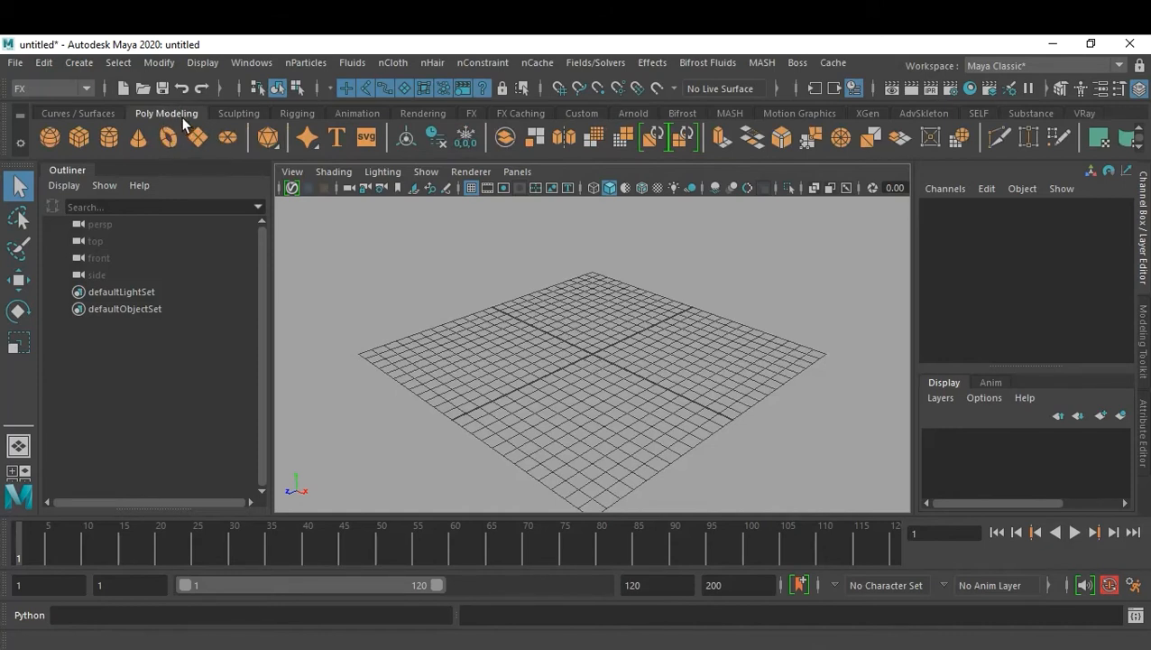
click(51, 136)
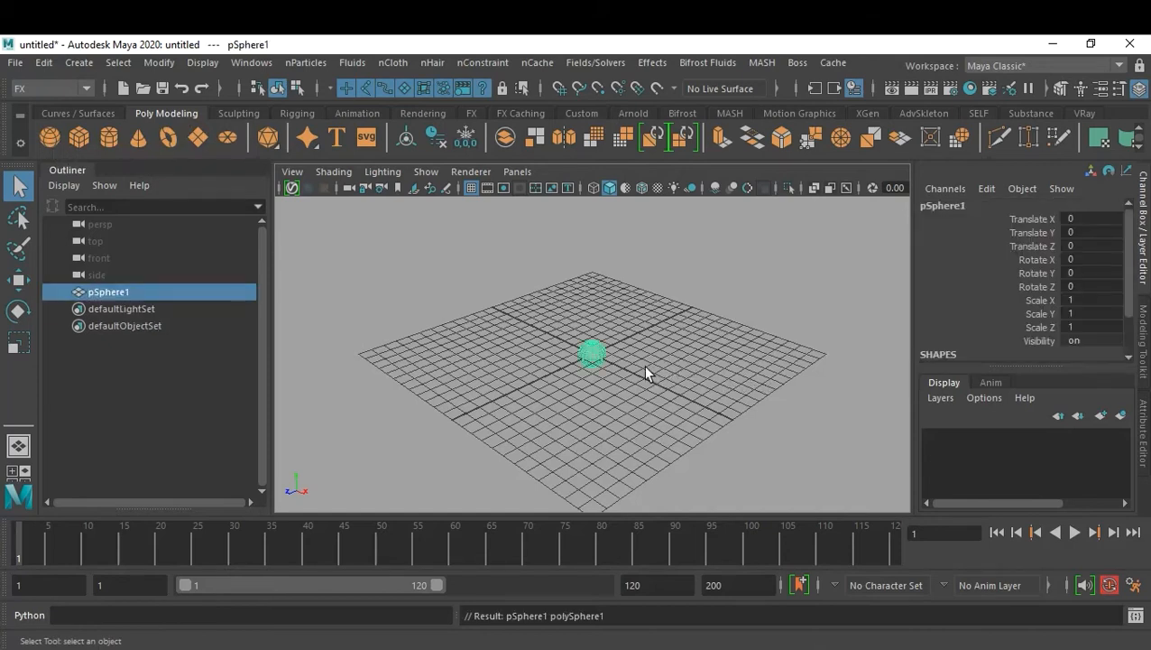
key(f)
alt+drag(563, 377, 629, 373)
scroll(986, 318, down, 2)
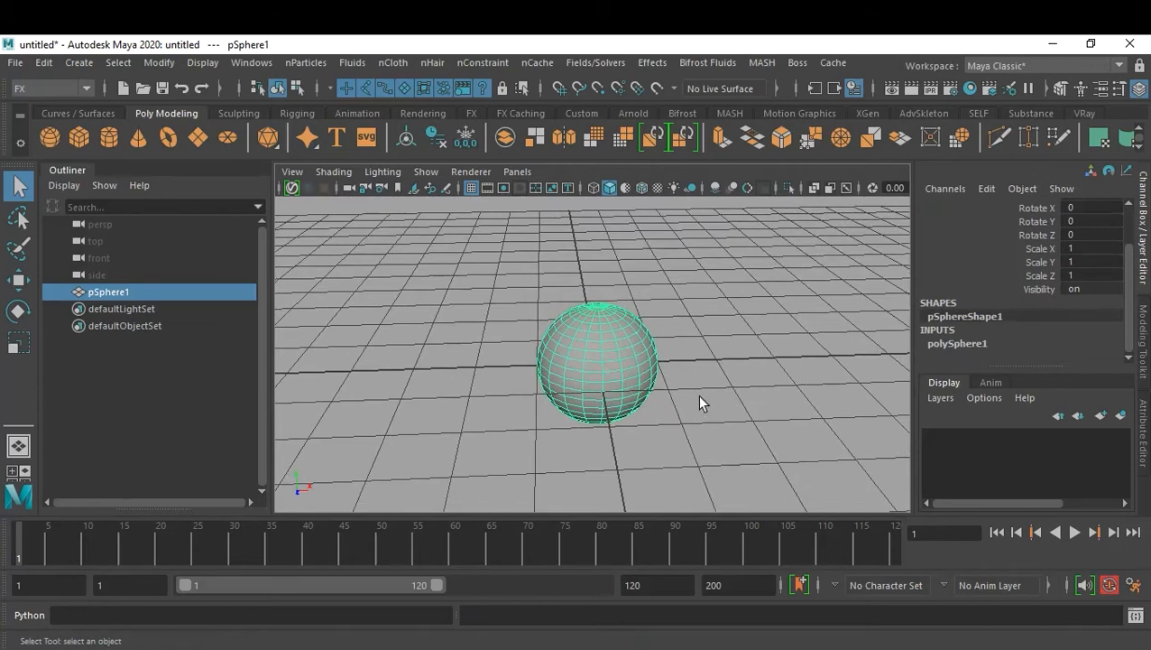
Set the sphere's Subdivisions Axis and Subdivisions Height both to 7
click(1046, 343)
drag(1019, 318, 1017, 330)
middle_drag(755, 392, 623, 399)
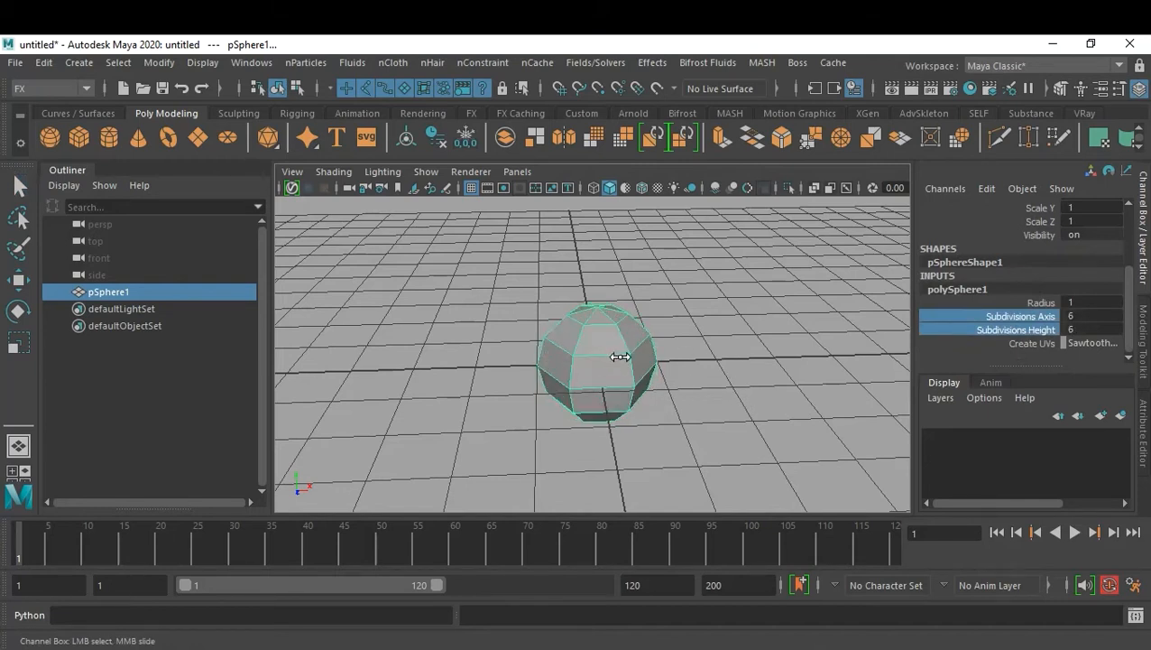
middle_drag(615, 357, 623, 358)
Select two full horizontal face rings on the sphere, one just above the middle and one near the bottom
alt+drag(633, 327, 706, 347)
scroll(705, 347, up, 4)
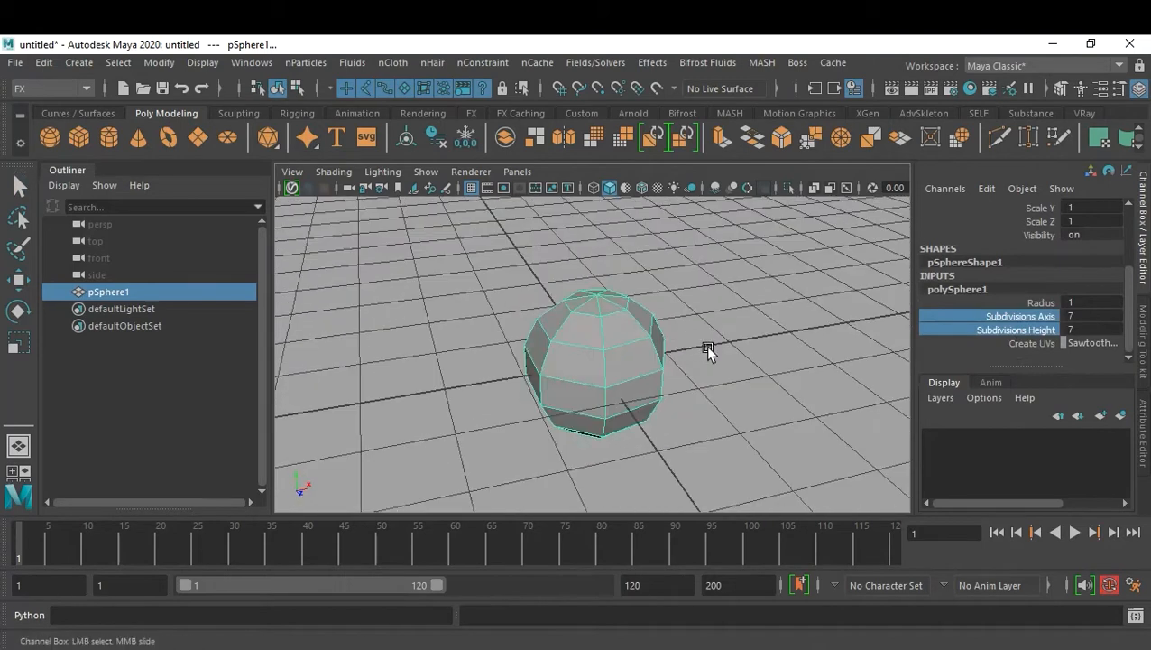
right_drag(632, 356, 647, 196)
scroll(620, 355, up, 3)
alt+drag(620, 355, 602, 344)
click(566, 349)
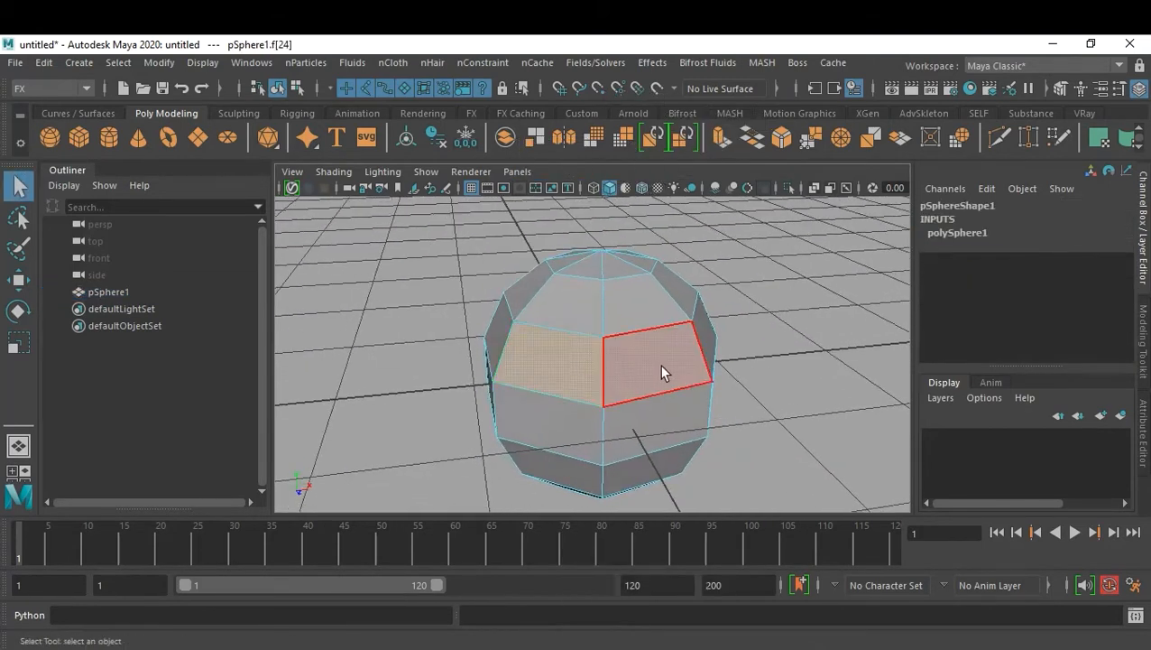
shift+double_click(667, 367)
alt+drag(616, 450, 712, 381)
shift+click(577, 424)
shift+double_click(644, 430)
alt+drag(661, 424, 605, 395)
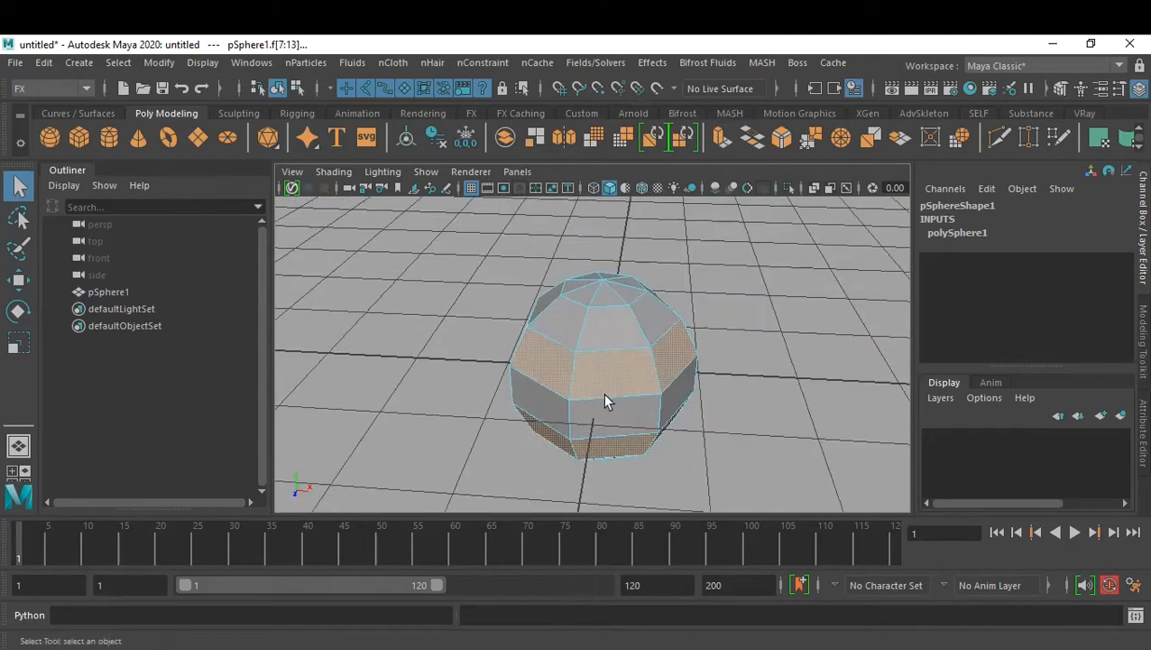
Extrude the two selected face rings outward from the sphere
key(ctrl+e)
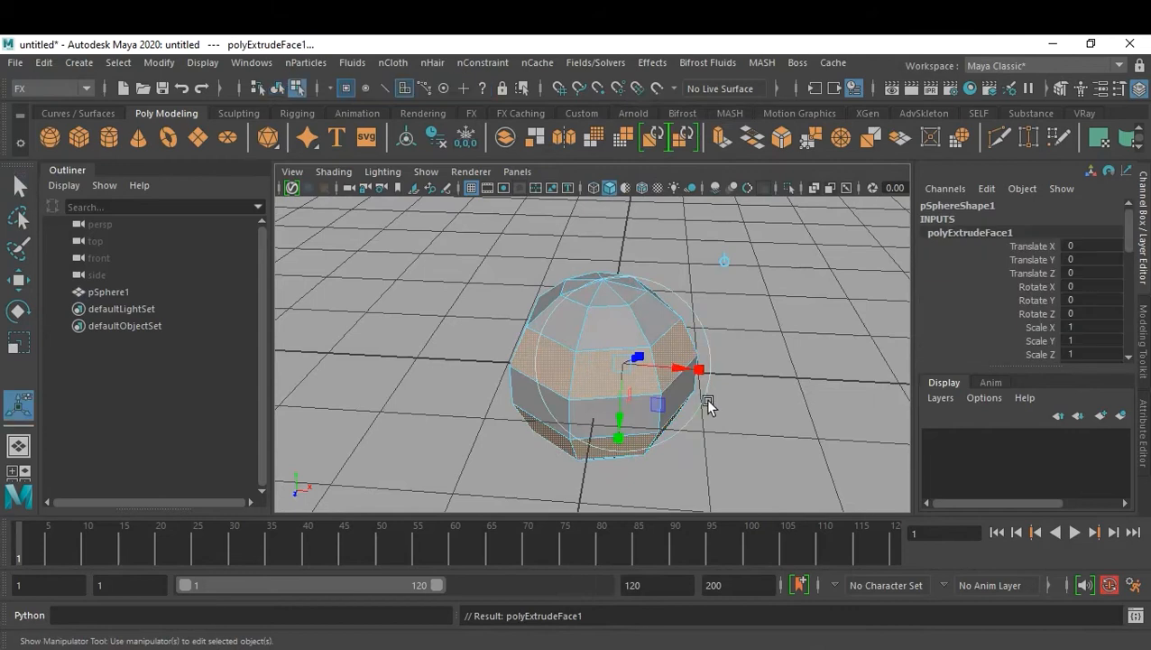
alt+drag(681, 404, 564, 368)
key(t)
scroll(663, 384, up, 3)
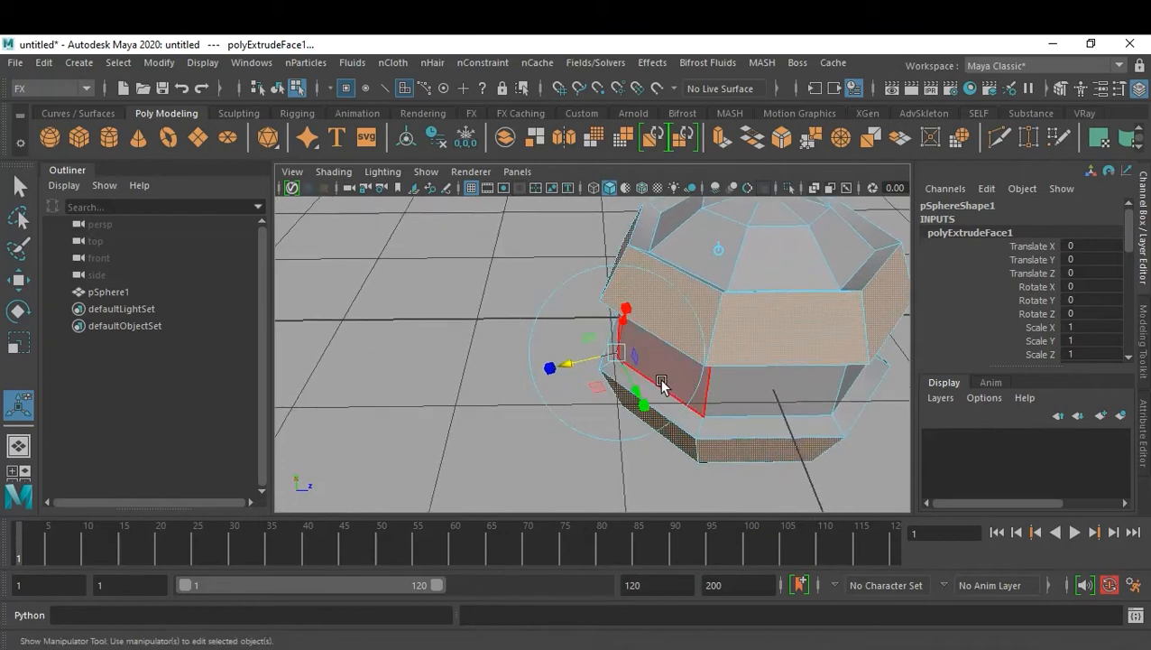
Extrude the ring faces again with Y scaled to about 0.217, and extrude the narrowed faces once more outward
key(ctrl+e)
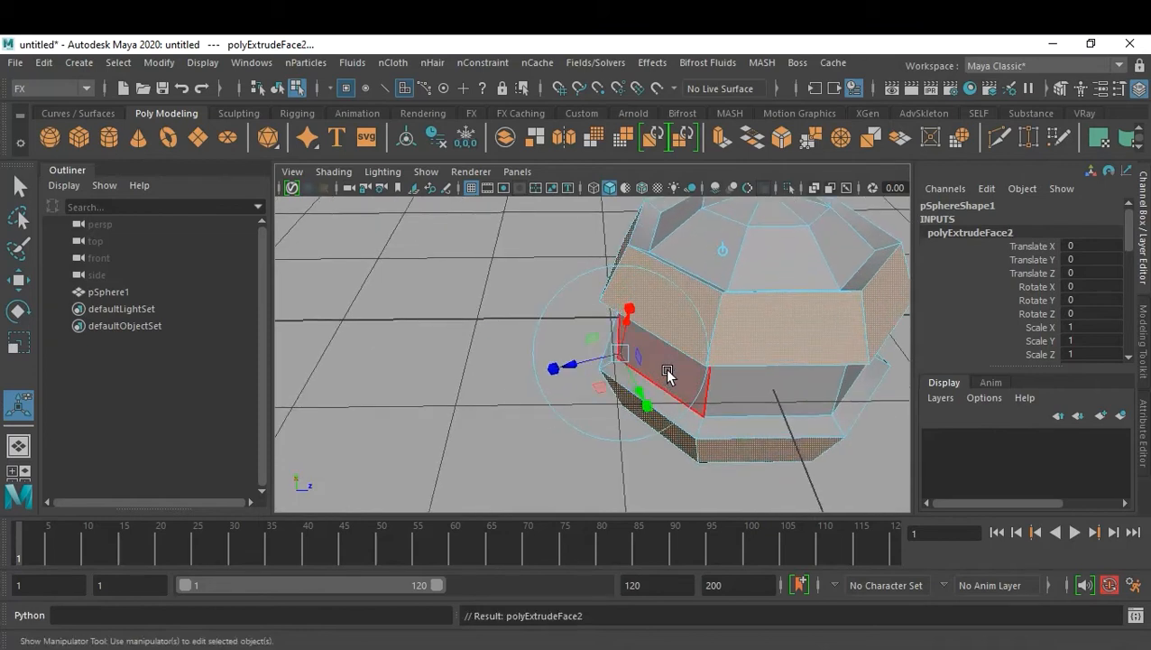
alt+drag(660, 323, 585, 379)
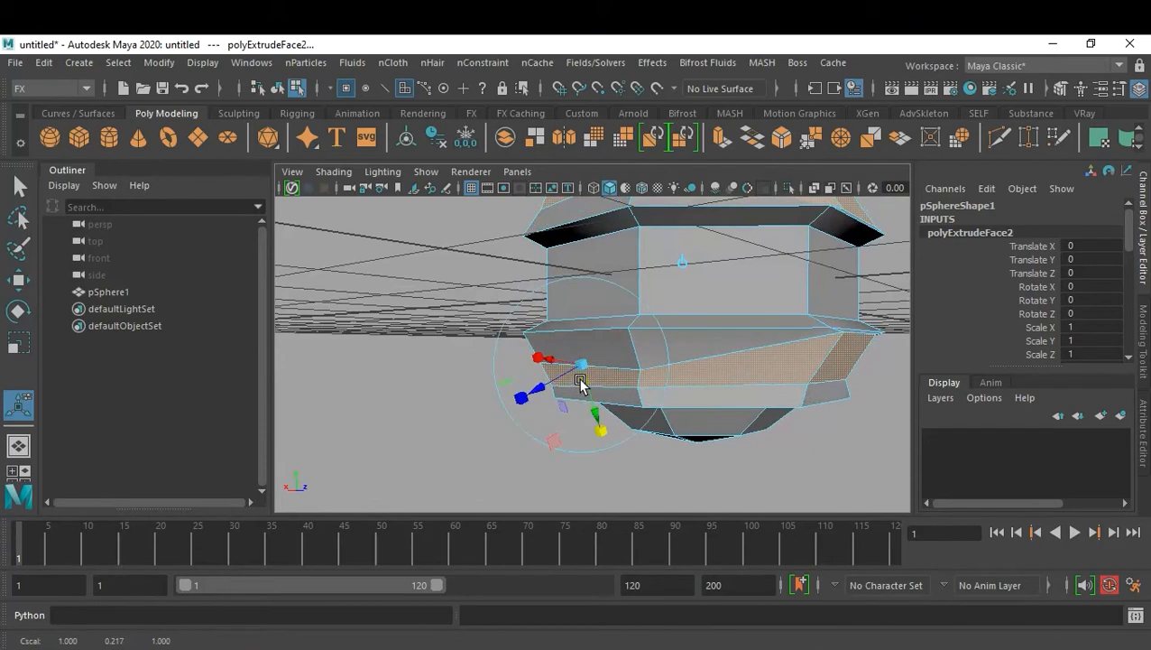
shift+click(655, 384)
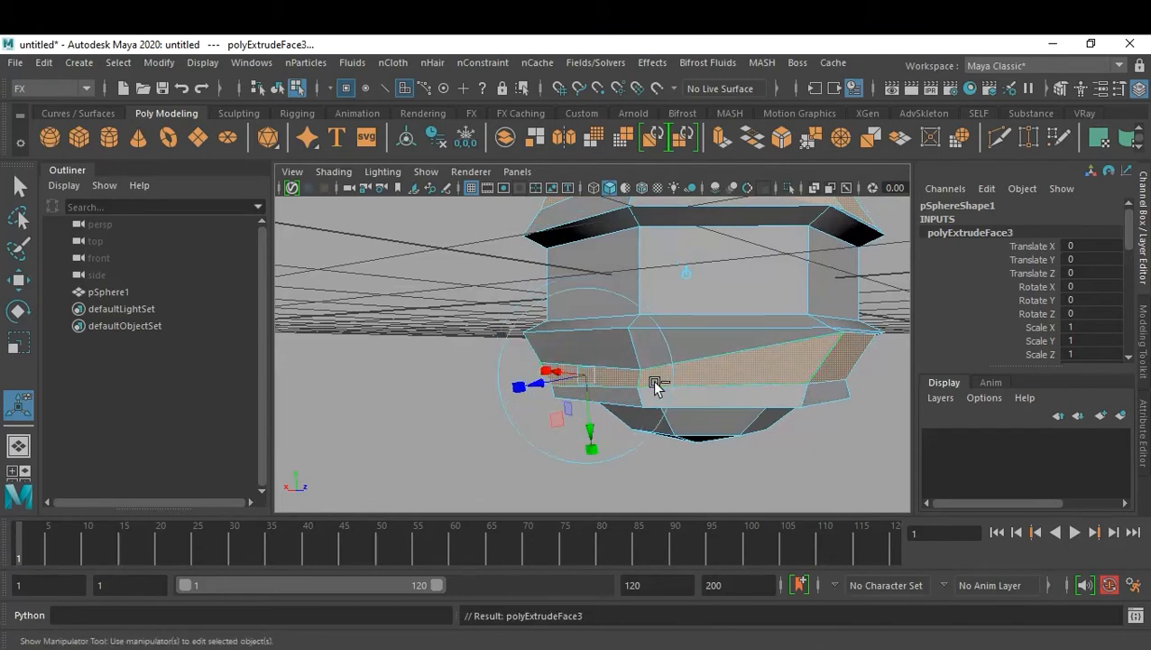
key(ctrl+e)
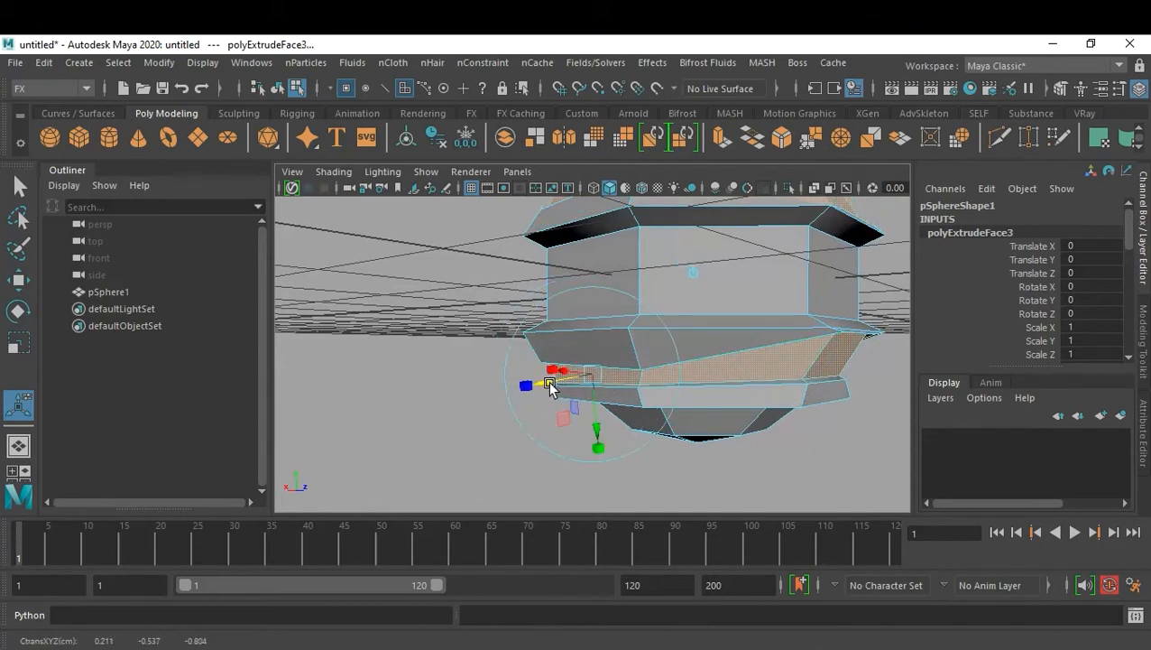
key(F8)
click(725, 466)
Turn on multisample anti-aliasing for the perspective viewport
scroll(741, 436, down, 4)
alt+drag(734, 338, 724, 413)
alt+middle_drag(694, 324, 703, 388)
scroll(629, 368, down, 2)
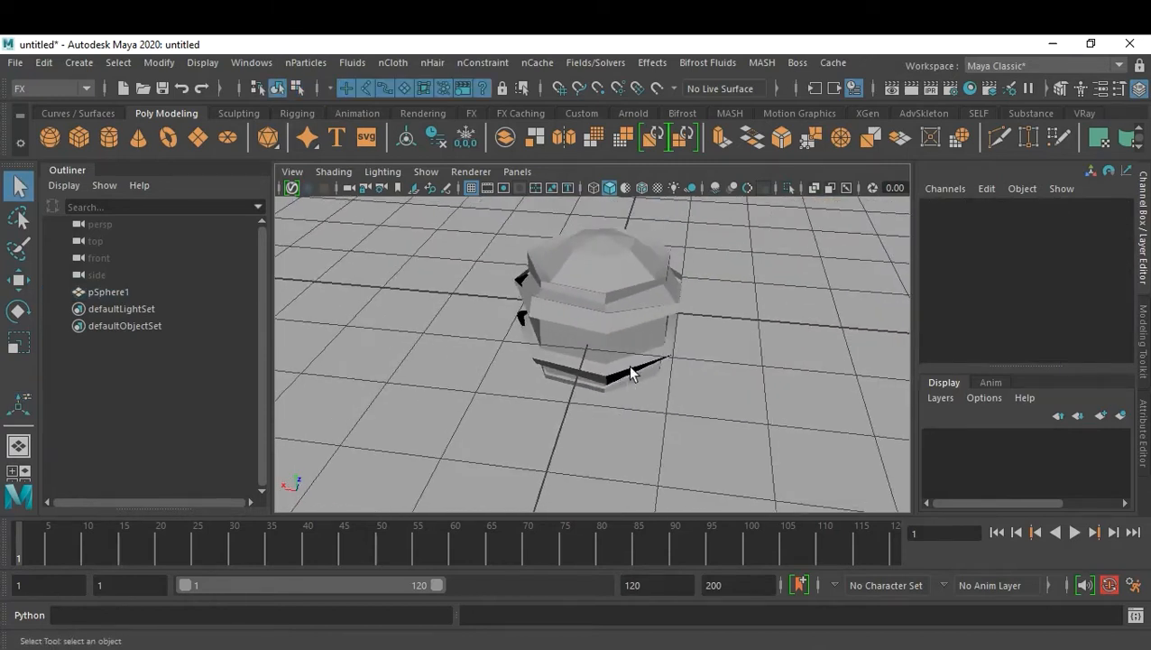
alt+drag(630, 373, 624, 355)
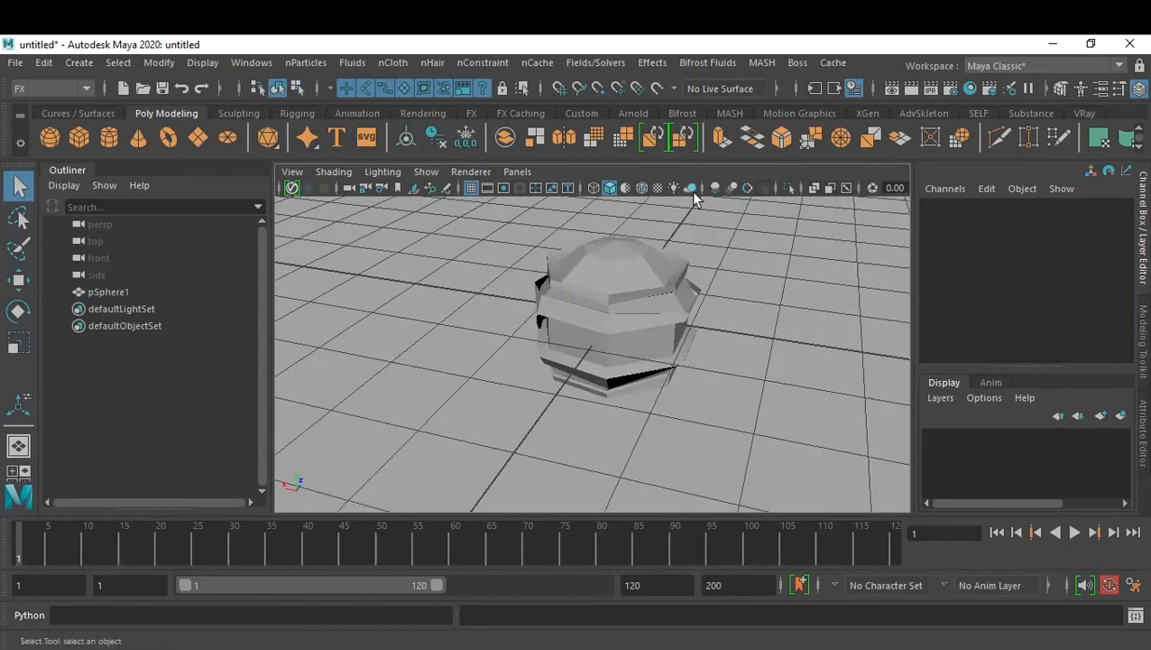
click(749, 189)
mouse_move(740, 324)
alt+mouse_down()
mouse_move(706, 322)
mouse_move(722, 318)
alt+mouse_up()
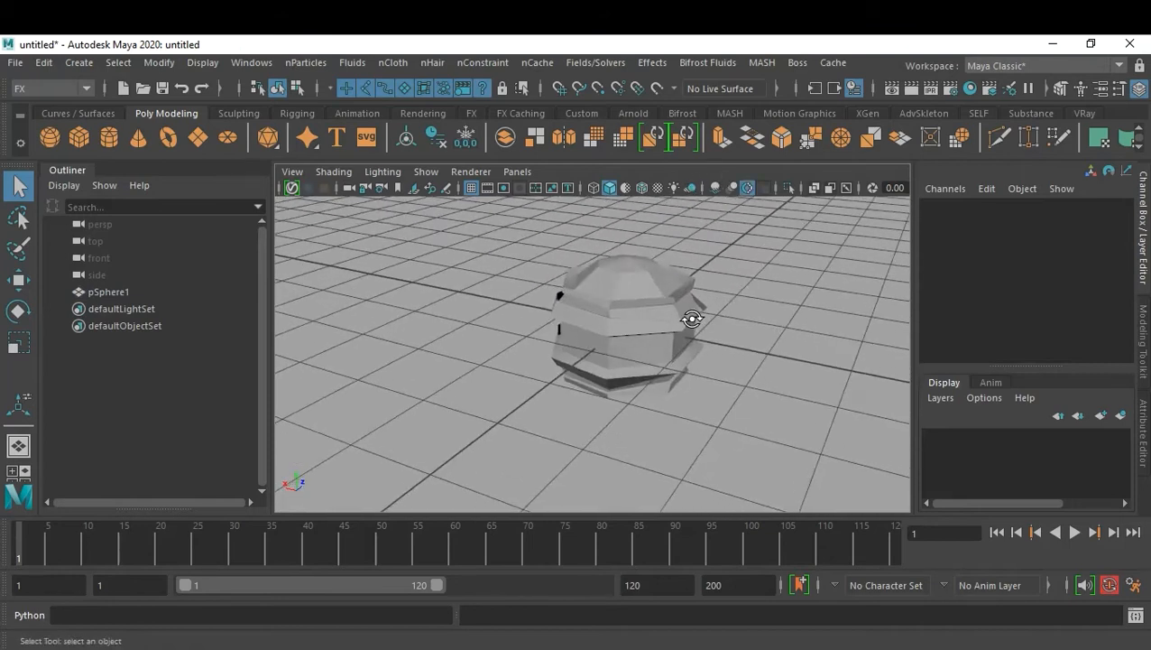
Hide the viewport grid and change the background to the blue gradient
click(472, 187)
alt+drag(738, 360, 661, 391)
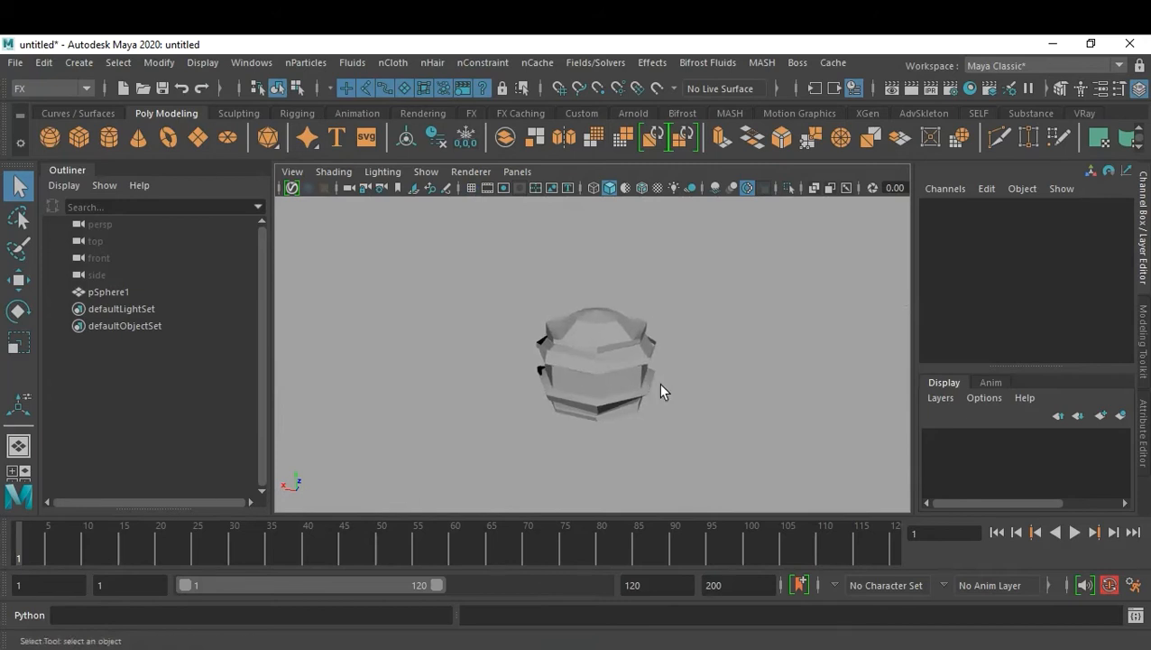
key(alt+b)
Switch to the Modeling menu set and apply Smooth to the extruded sphere
alt+drag(645, 382, 596, 355)
scroll(694, 408, up, 3)
click(592, 352)
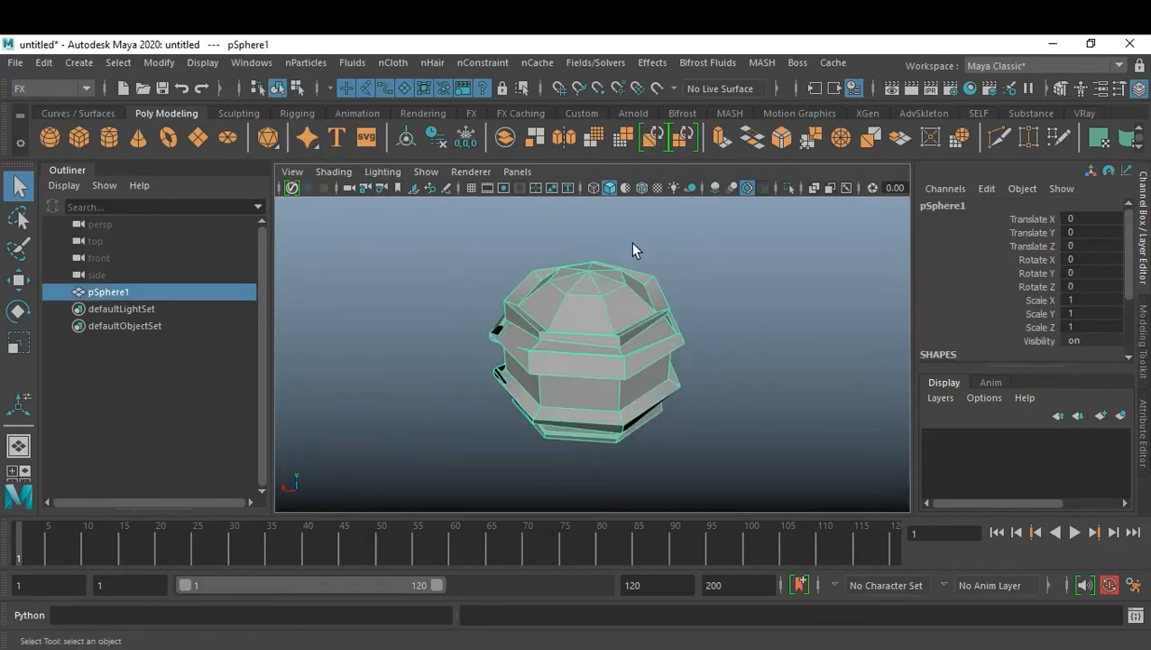
click(78, 87)
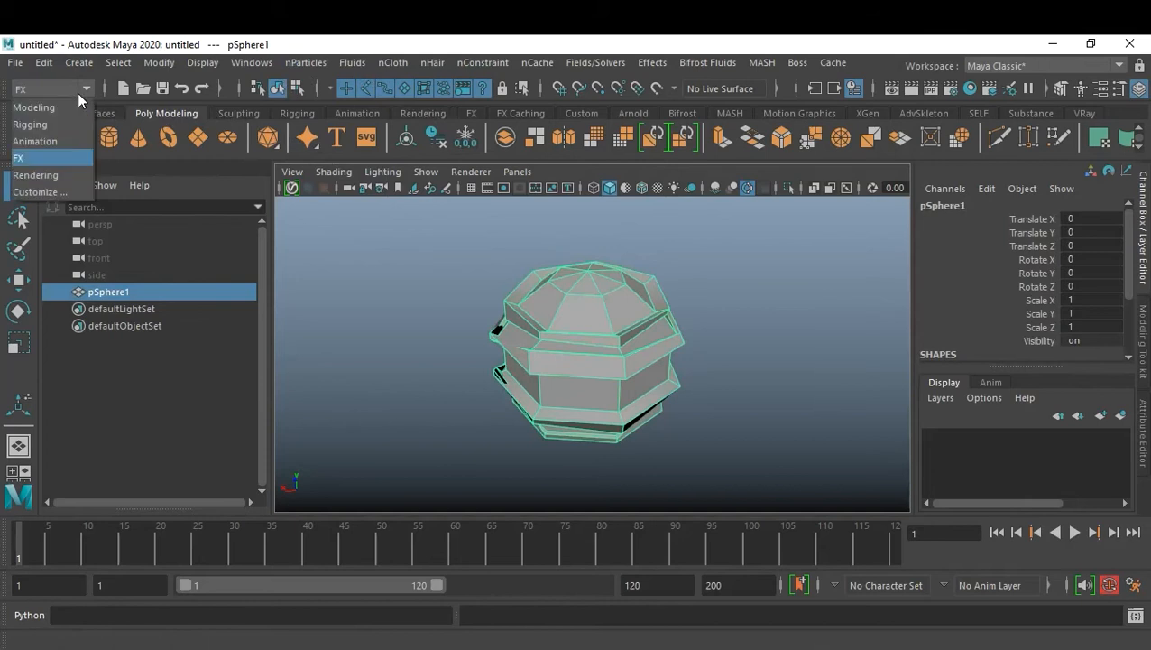
click(76, 109)
click(298, 63)
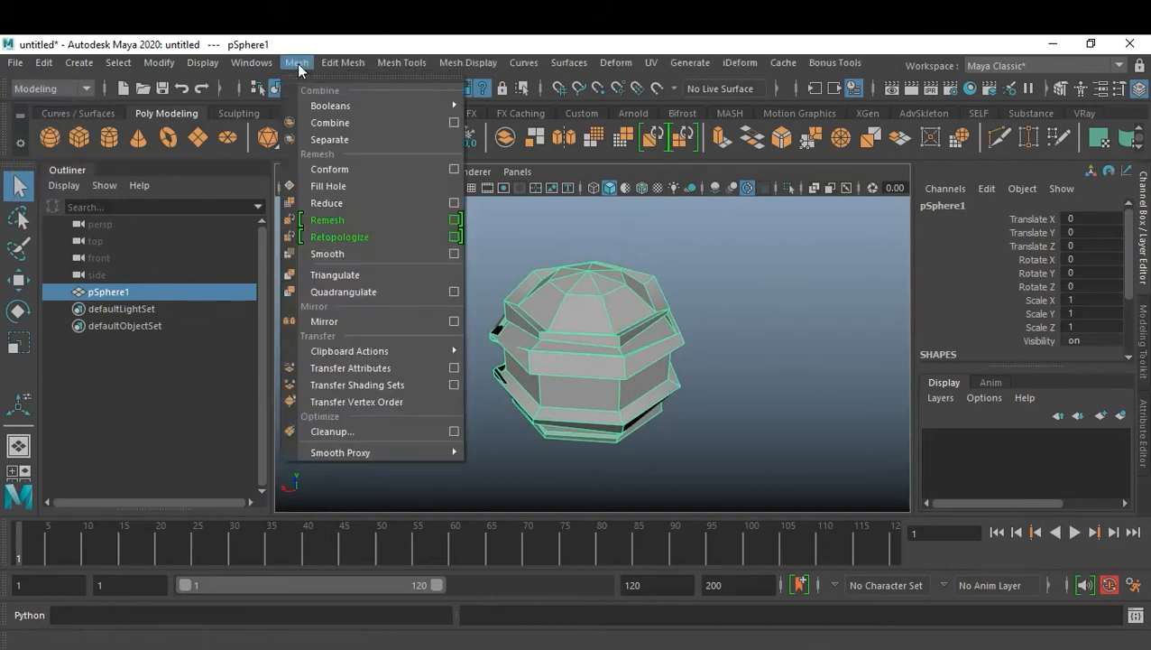
click(388, 253)
click(749, 307)
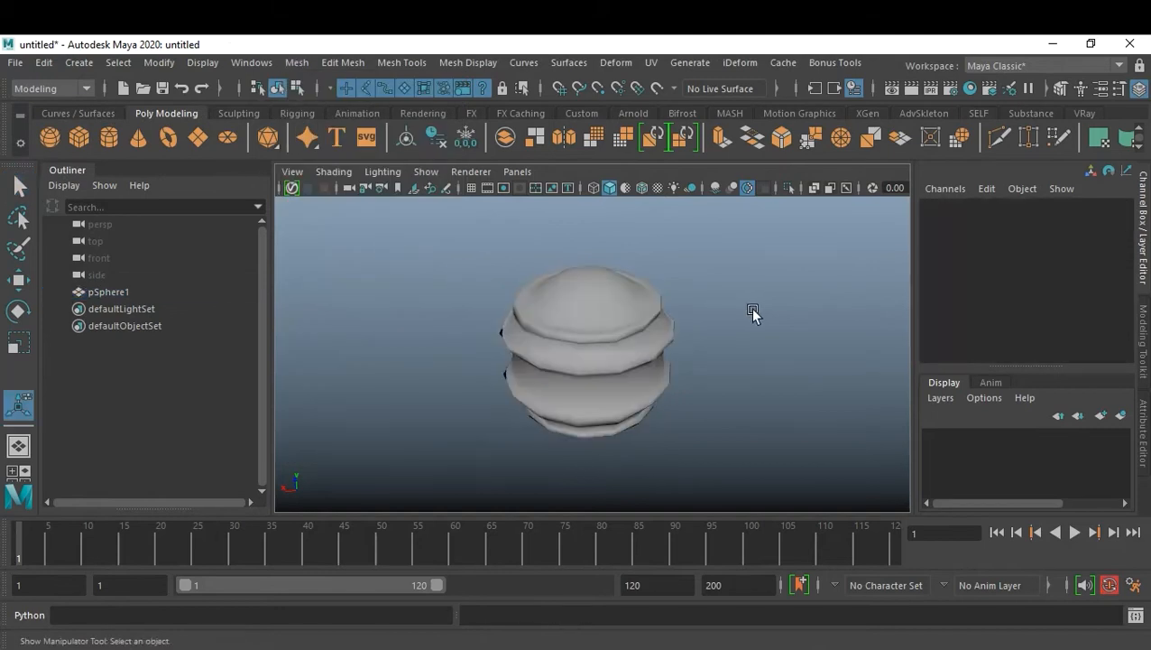
Set the Divisions of the sphere's polySmoothFace1 input to 2
click(619, 288)
scroll(1049, 287, down, 5)
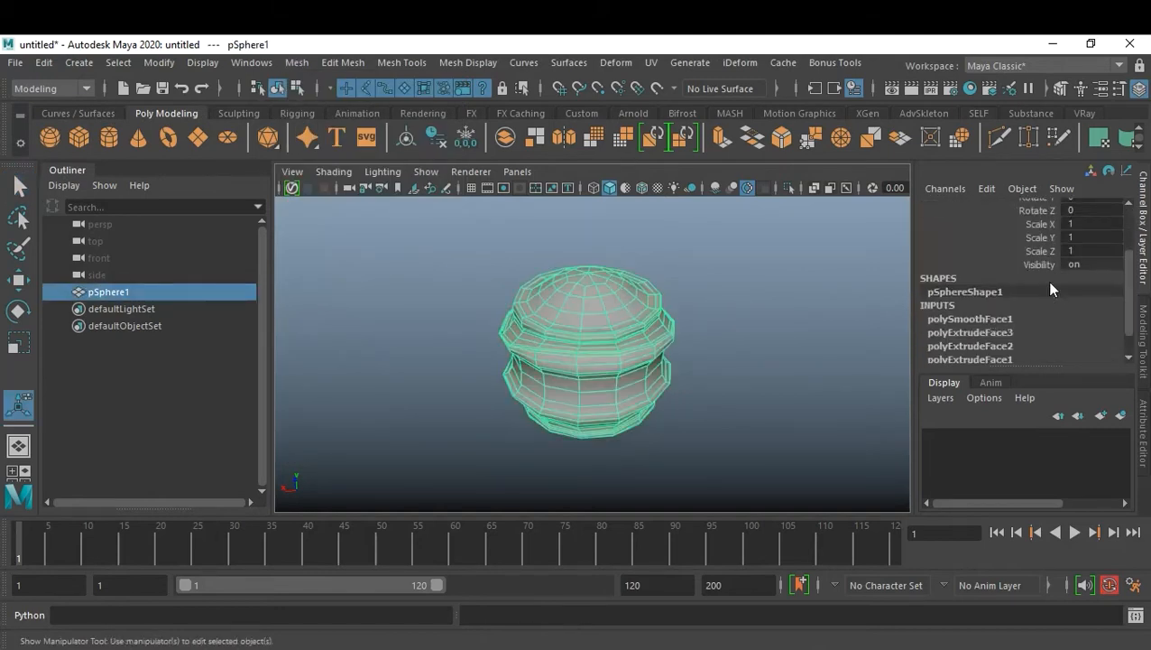
click(970, 319)
scroll(1003, 311, down, 3)
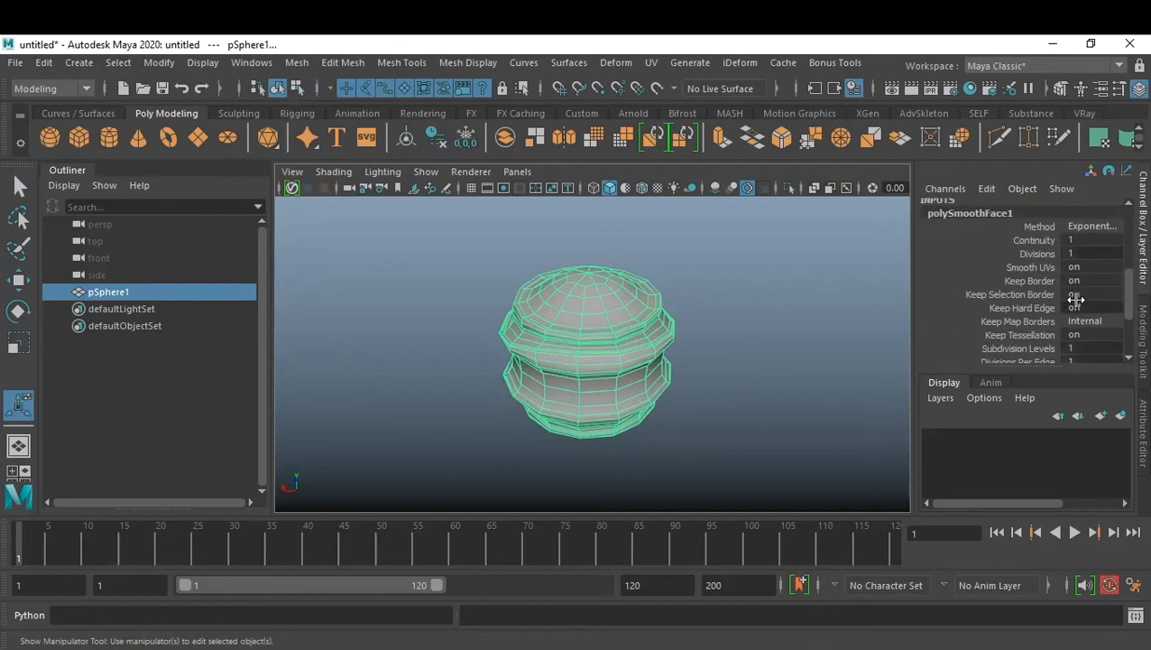
double_click(1091, 239)
double_click(1097, 253)
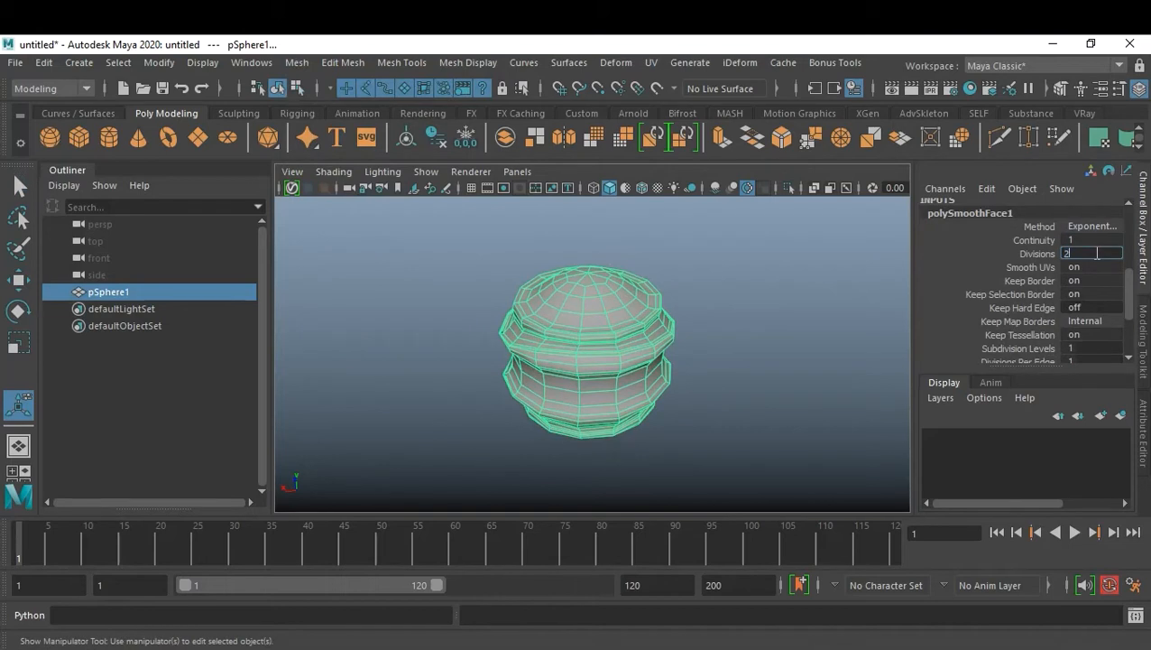
key(Return)
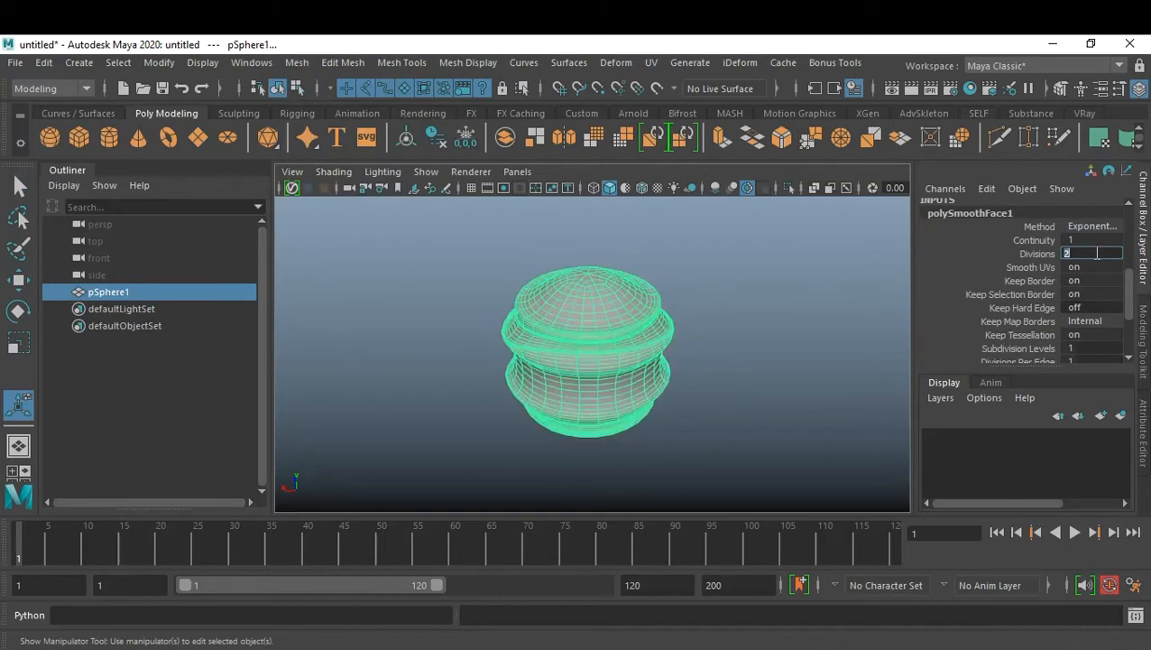
key(Return)
click(750, 355)
Push the polyExtrudeFace3 faces farther outward along their normals to thicken the sphere's ridges
alt+right_drag(570, 409, 791, 425)
alt+drag(791, 425, 663, 367)
click(663, 367)
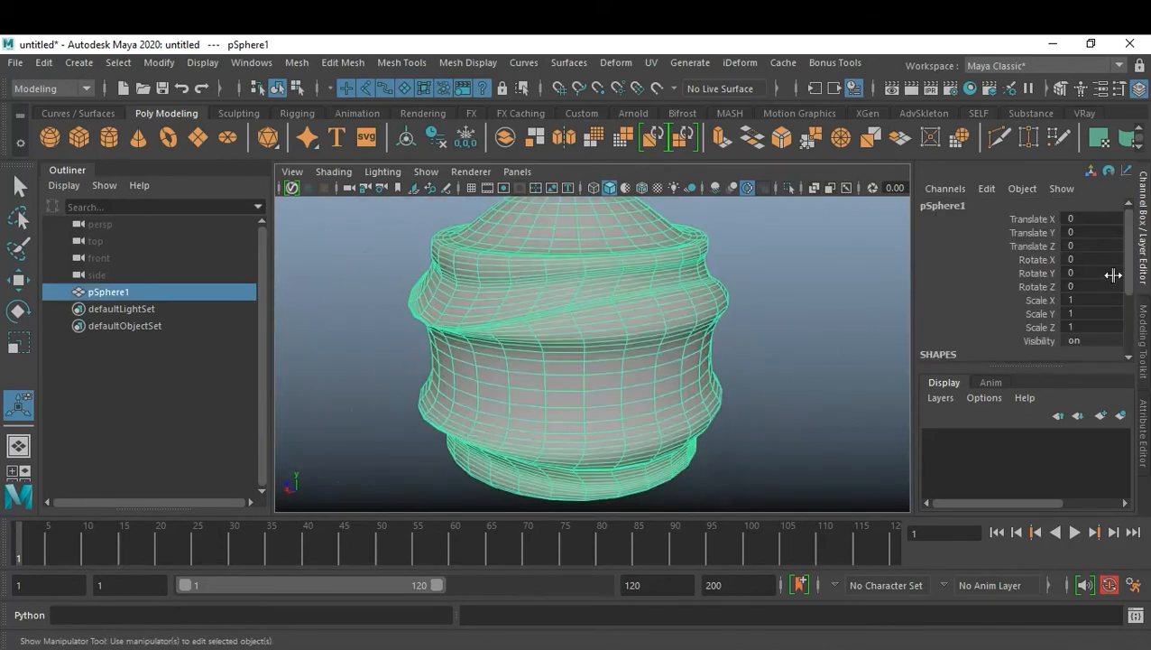
scroll(1081, 282, down, 3)
click(988, 307)
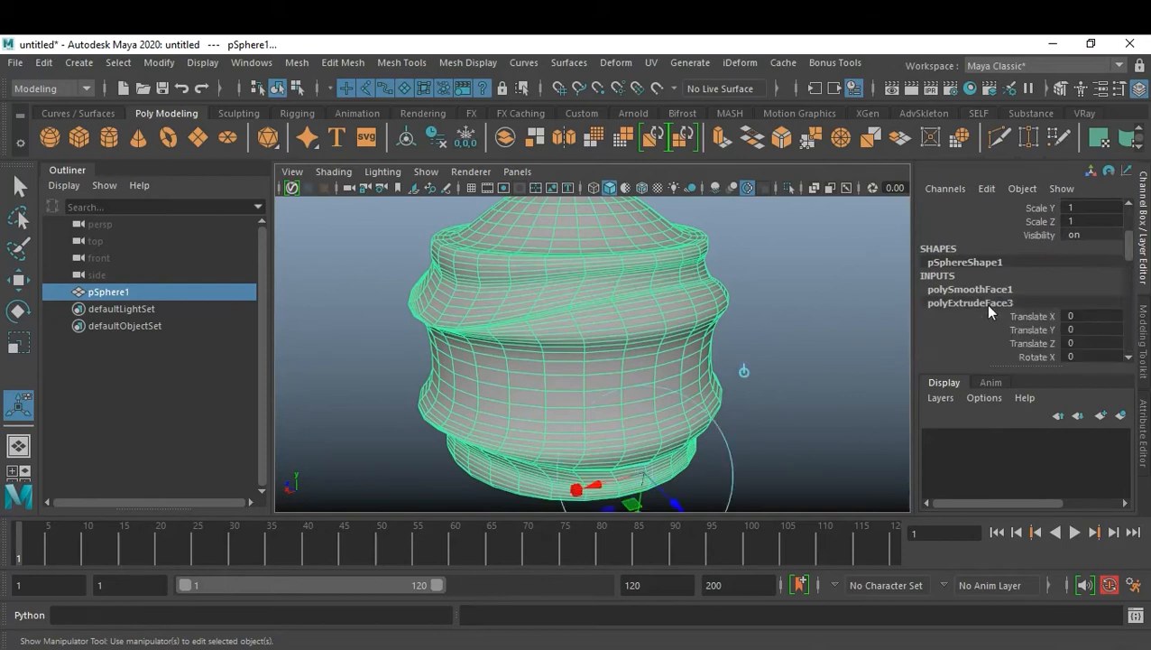
alt+drag(752, 440, 762, 392)
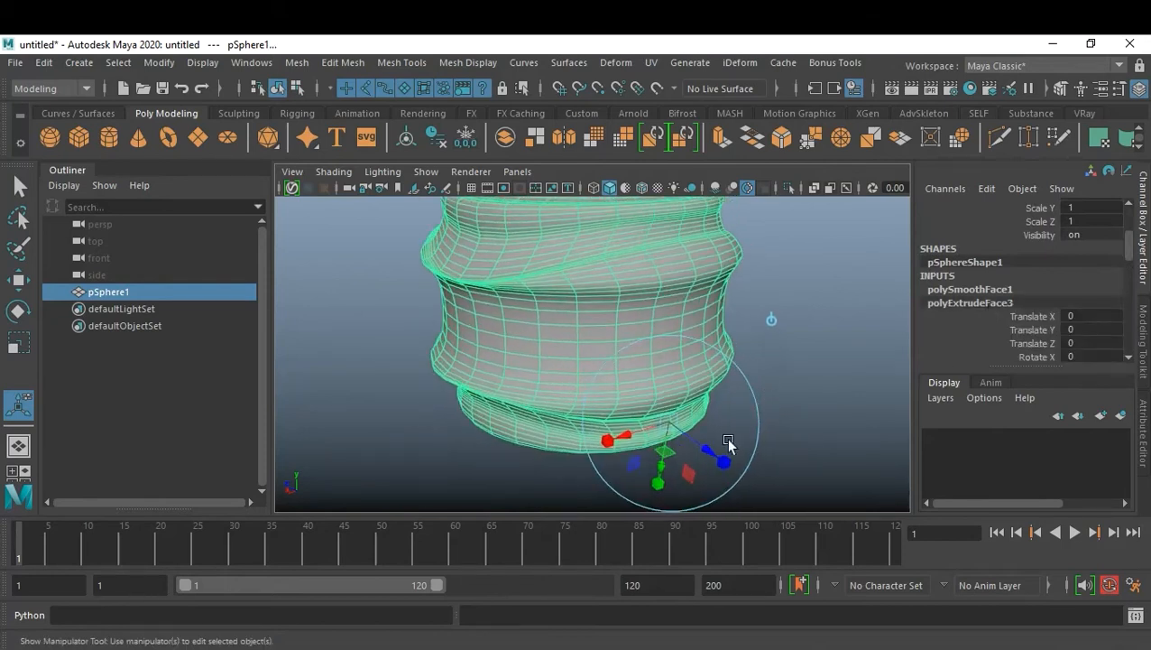
drag(706, 451, 728, 464)
click(842, 371)
alt+drag(791, 377, 691, 352)
Delete the sphere's construction history and select the sphere again
click(691, 352)
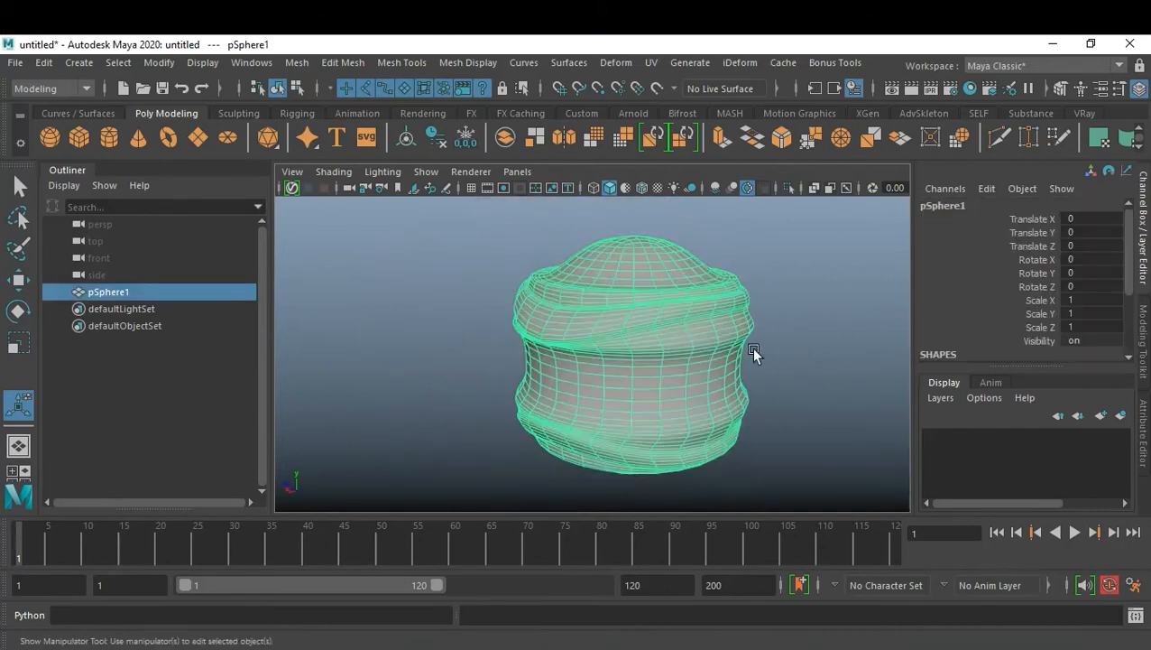
click(44, 62)
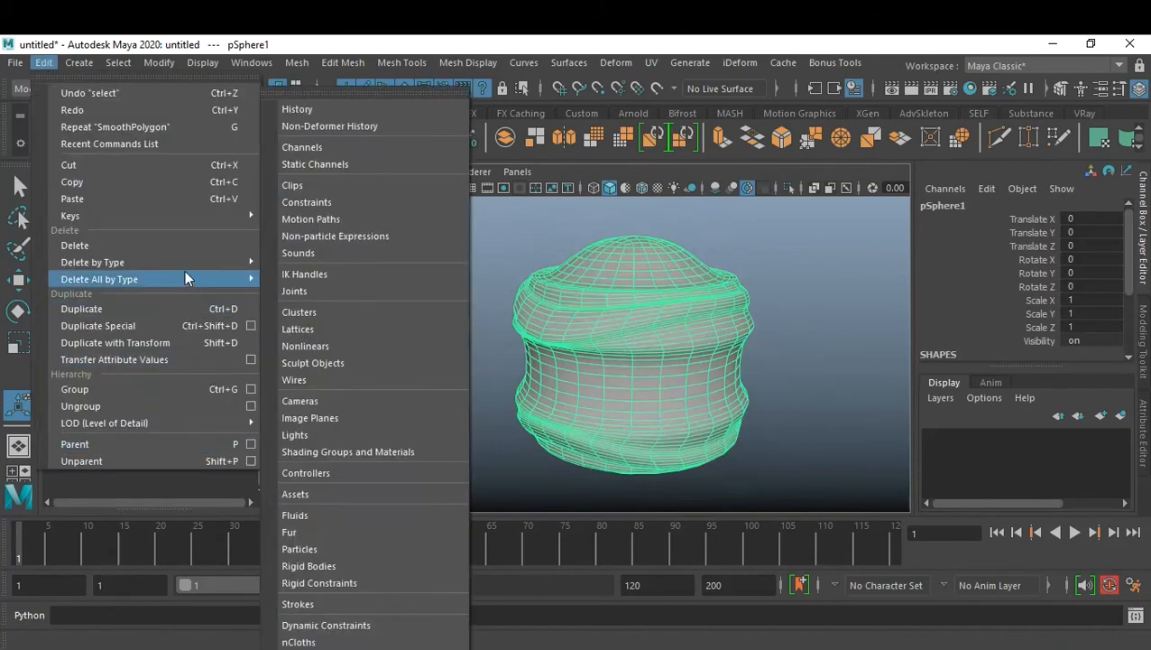
click(297, 259)
click(794, 306)
click(694, 363)
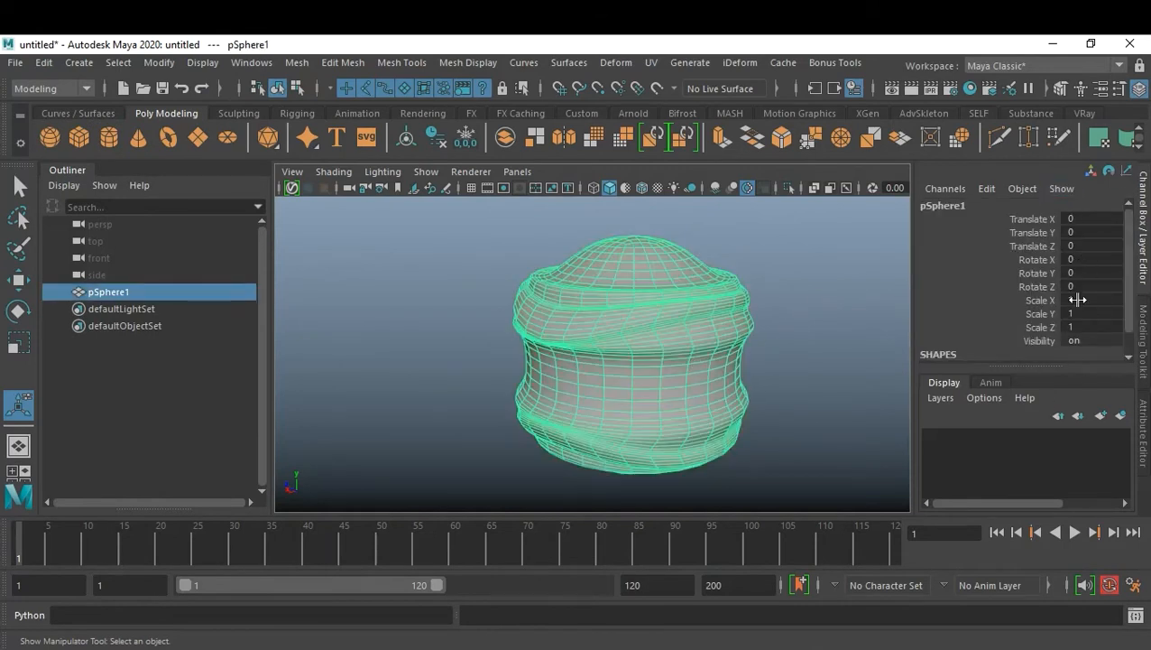
Switch to the FX menu set and create a MASH network from the ridged sphere
click(812, 435)
alt+right_drag(684, 434, 586, 422)
mouse_move(586, 423)
alt+mouse_down()
mouse_move(706, 403)
mouse_move(582, 415)
alt+mouse_up()
alt+right_drag(581, 419, 649, 442)
mouse_move(649, 442)
alt+mouse_down()
mouse_move(678, 434)
mouse_move(649, 391)
mouse_move(639, 415)
mouse_move(649, 378)
mouse_move(681, 406)
alt+mouse_up()
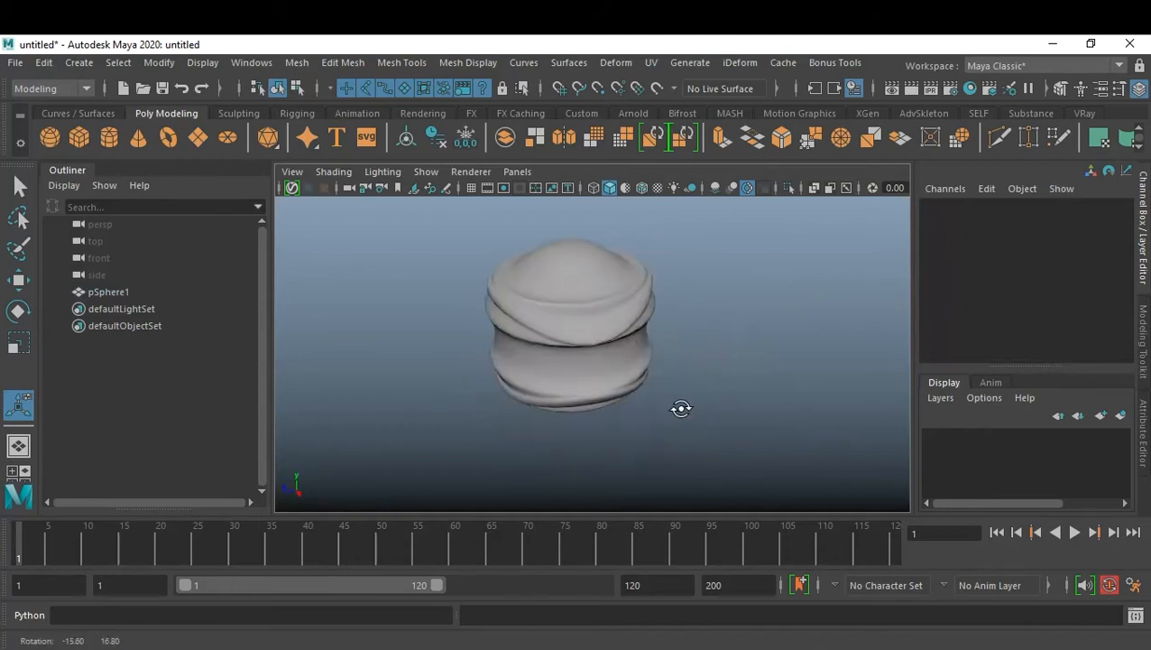
click(586, 345)
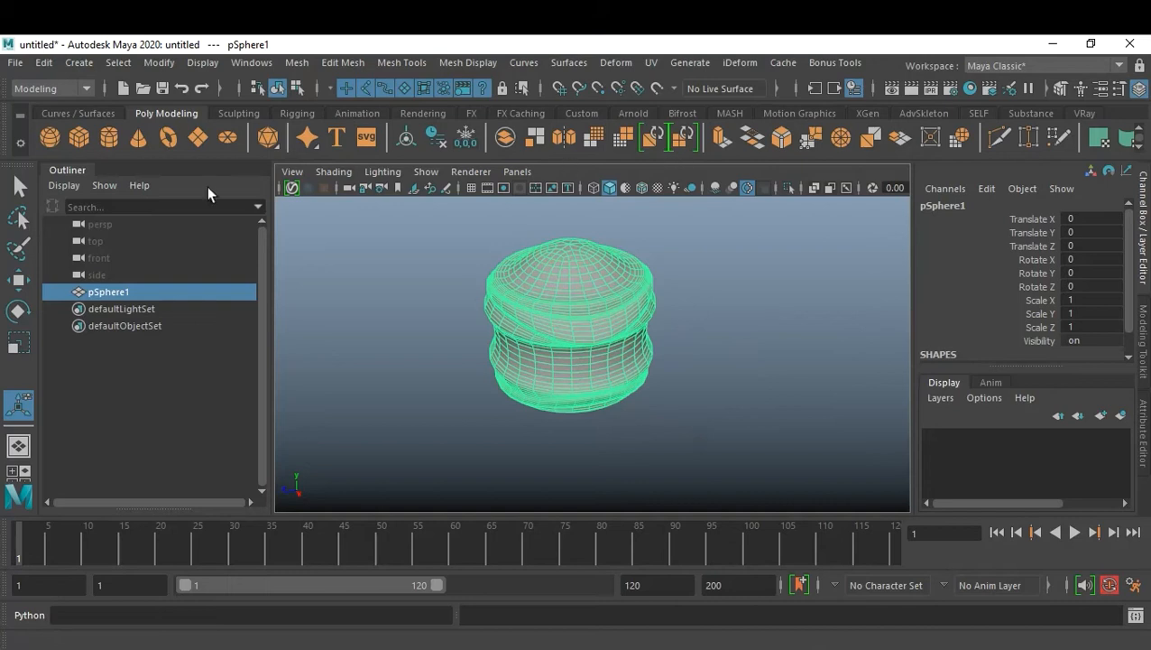
click(43, 88)
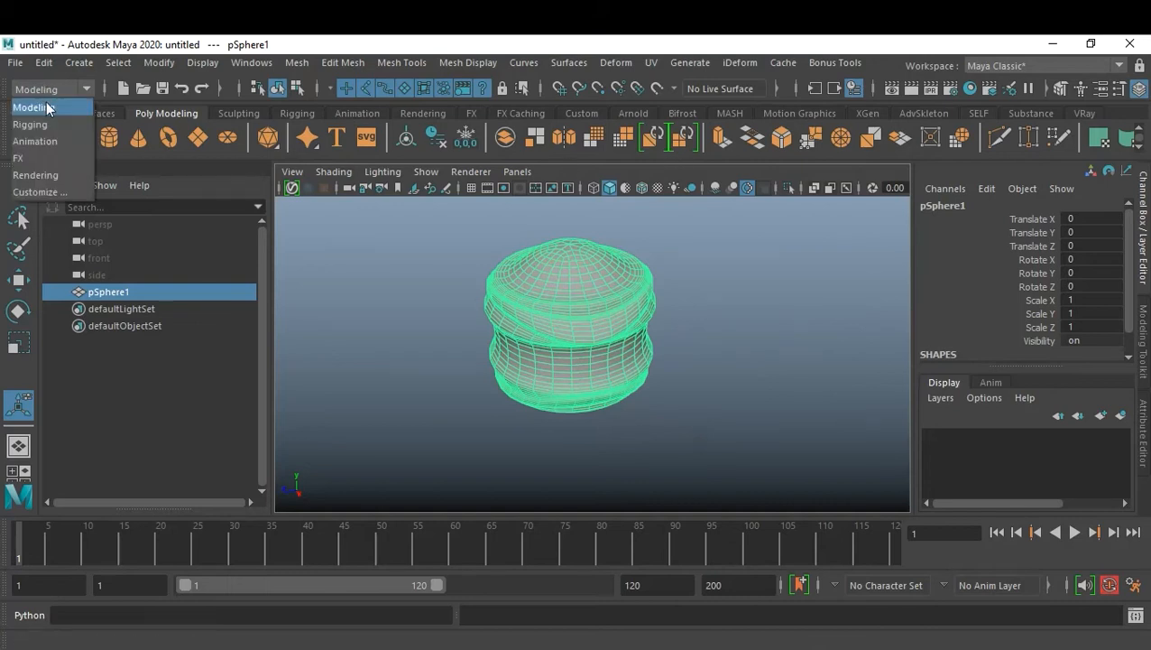
click(52, 155)
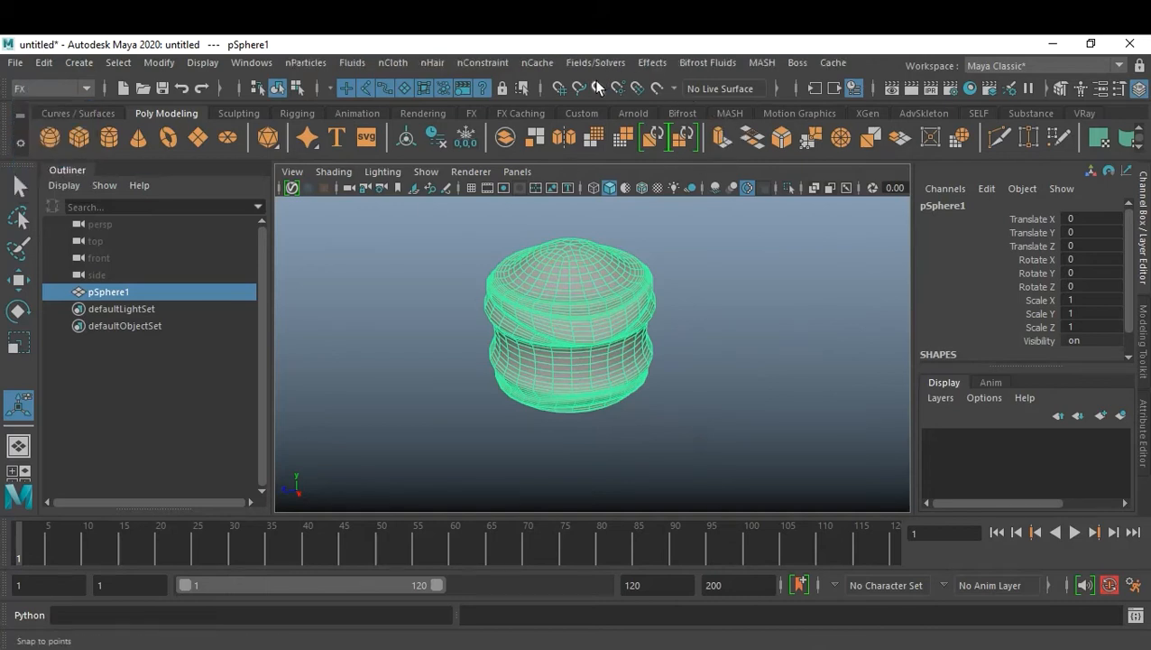
click(762, 62)
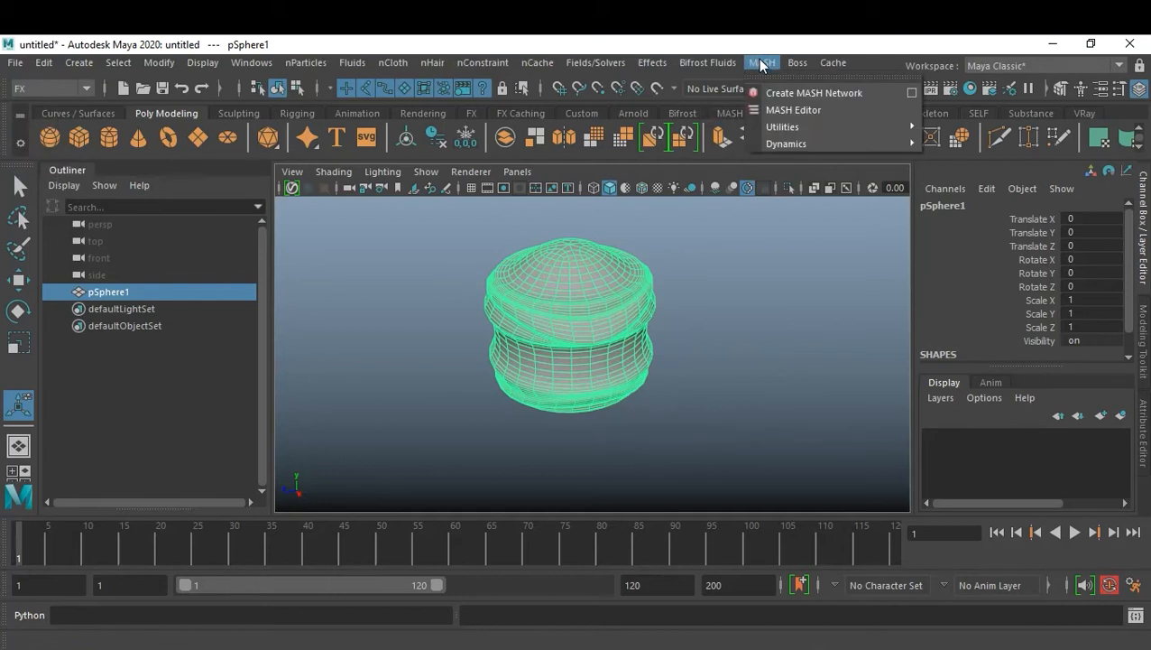
click(850, 93)
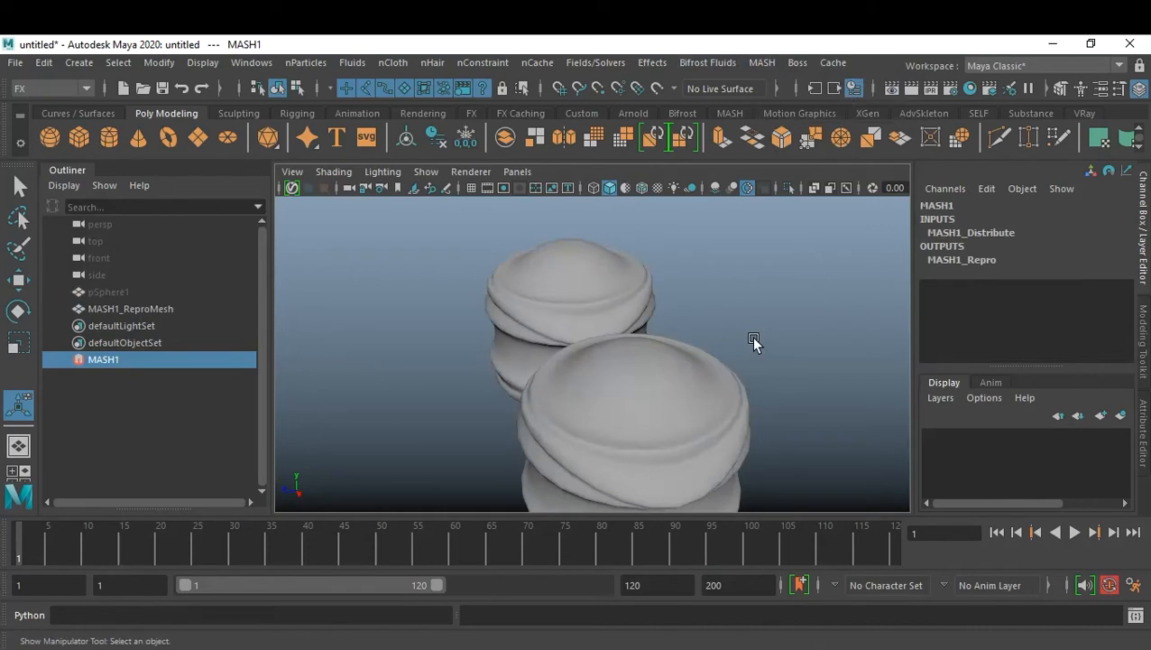
Open the MASH1_Distribute attributes and set the linear distribution's Distance X to 27.474
key(ctrl+a)
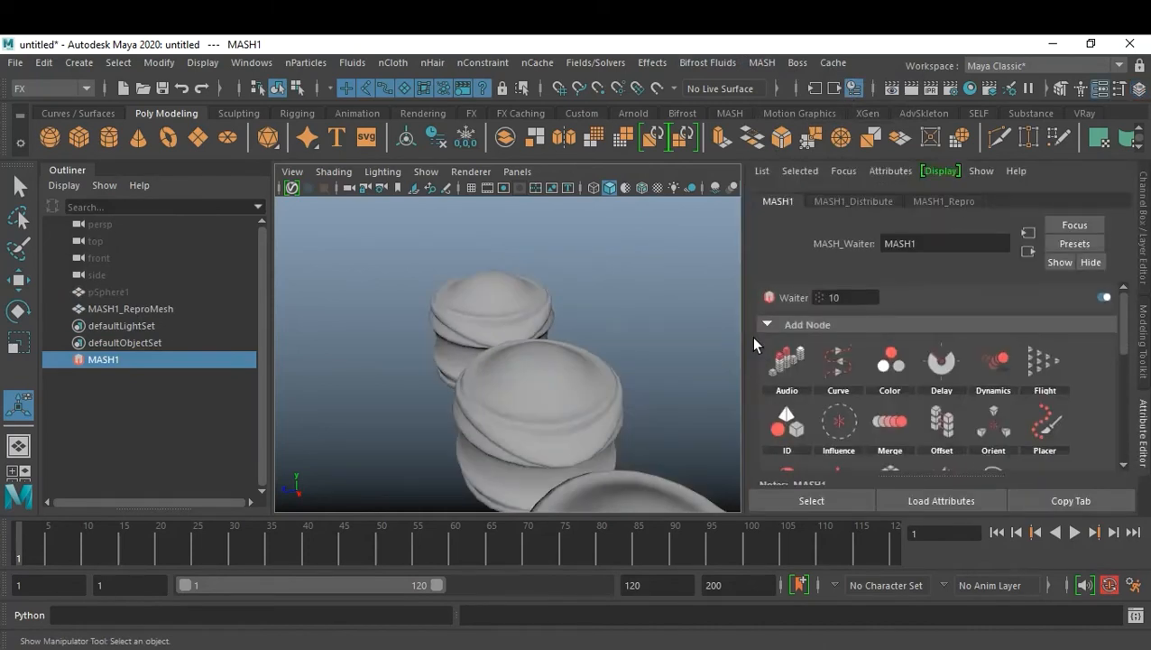
click(870, 200)
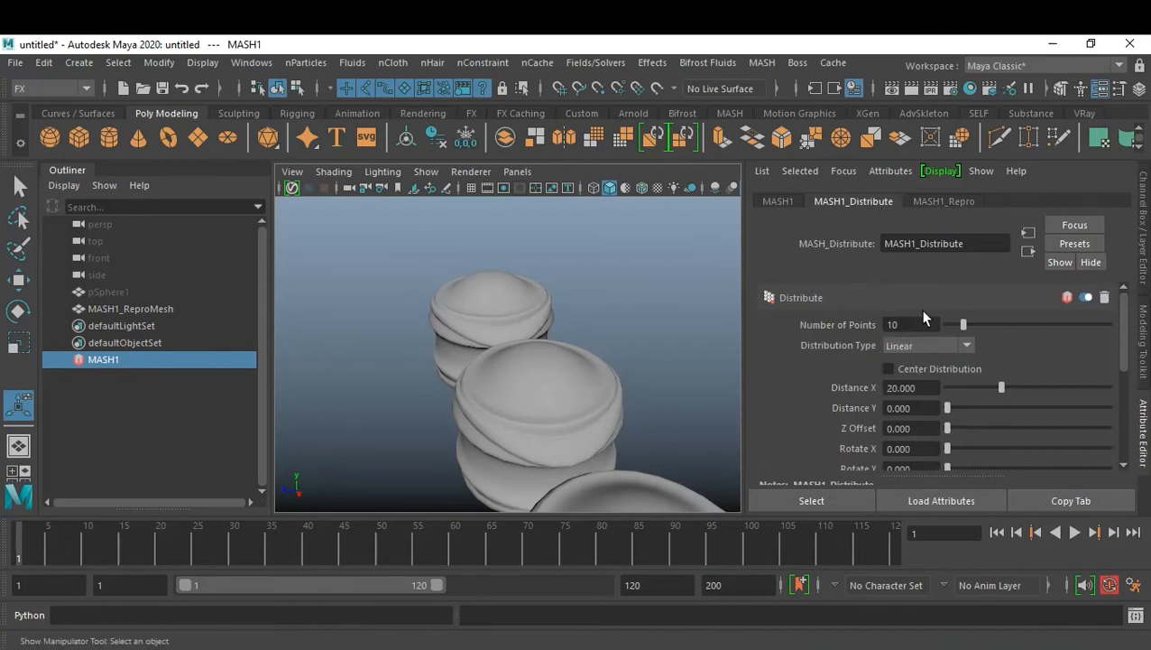
scroll(584, 367, down, 6)
alt+middle_drag(660, 372, 485, 350)
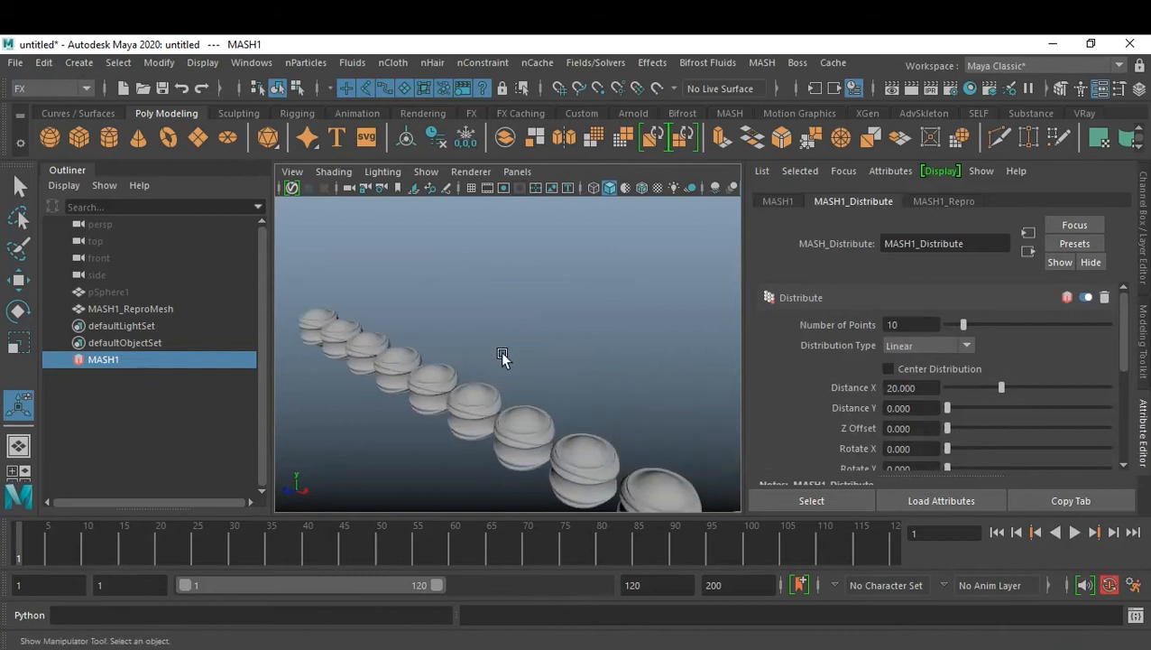
alt+drag(436, 349, 570, 342)
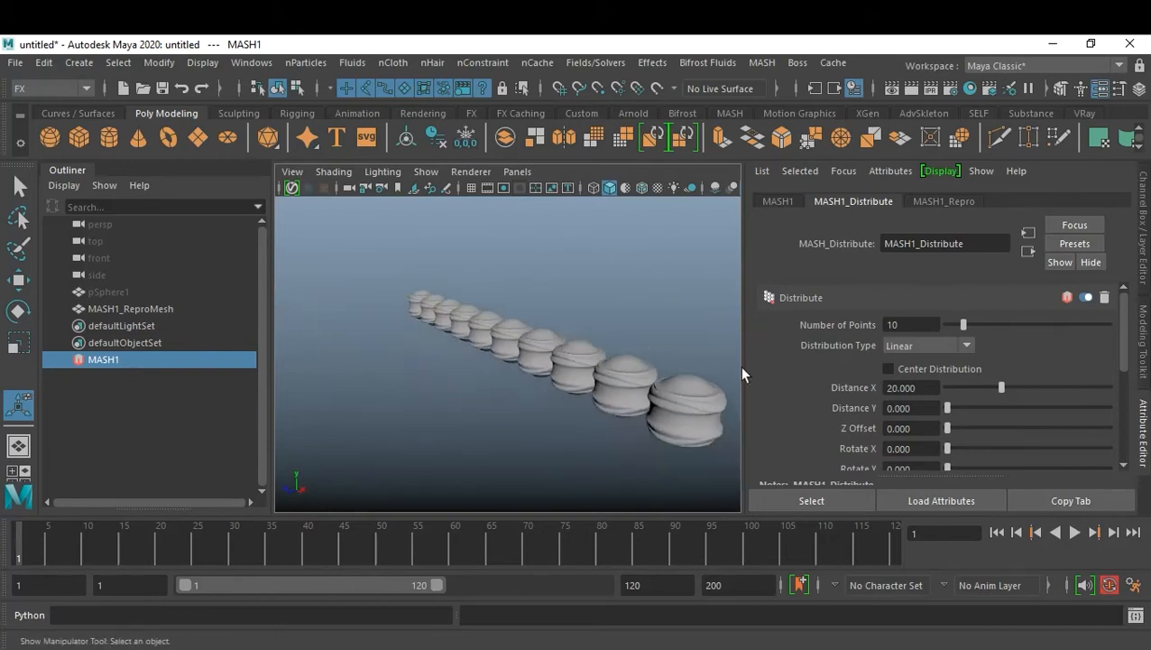
drag(1002, 386, 1020, 401)
alt+drag(631, 431, 686, 411)
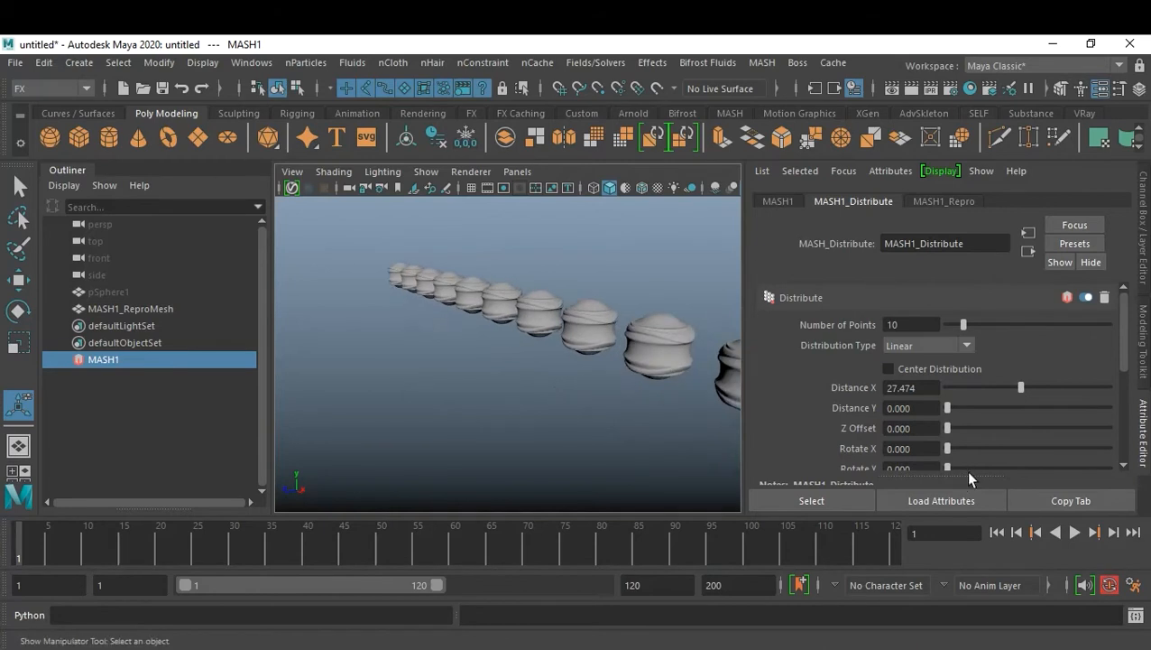
mouse_move(956, 453)
mouse_down()
mouse_move(1023, 451)
mouse_move(901, 452)
mouse_move(1033, 452)
mouse_move(967, 462)
mouse_up()
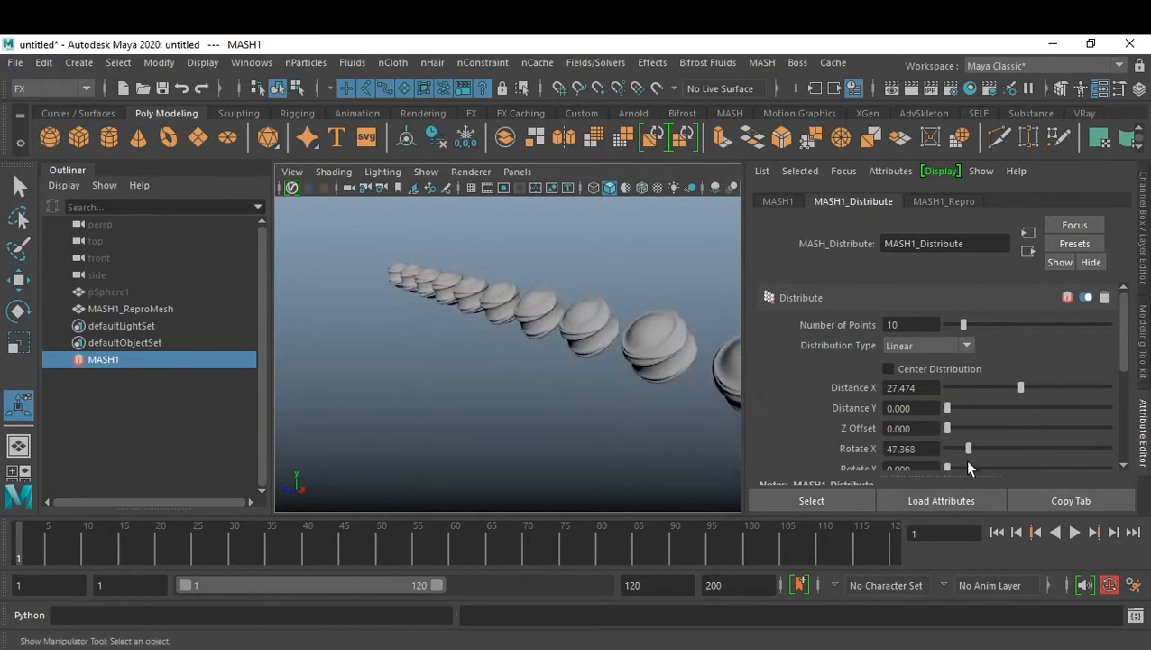
key(ctrl+z)
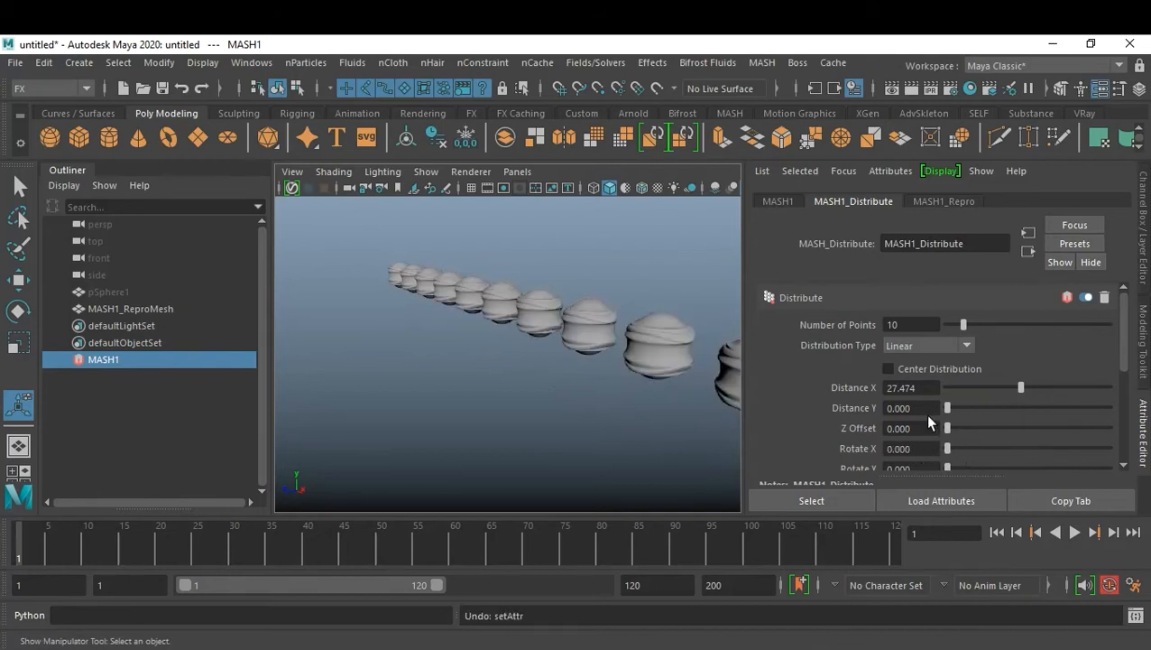
Change the MASH1 Distribution Type from Linear to Radial
click(918, 347)
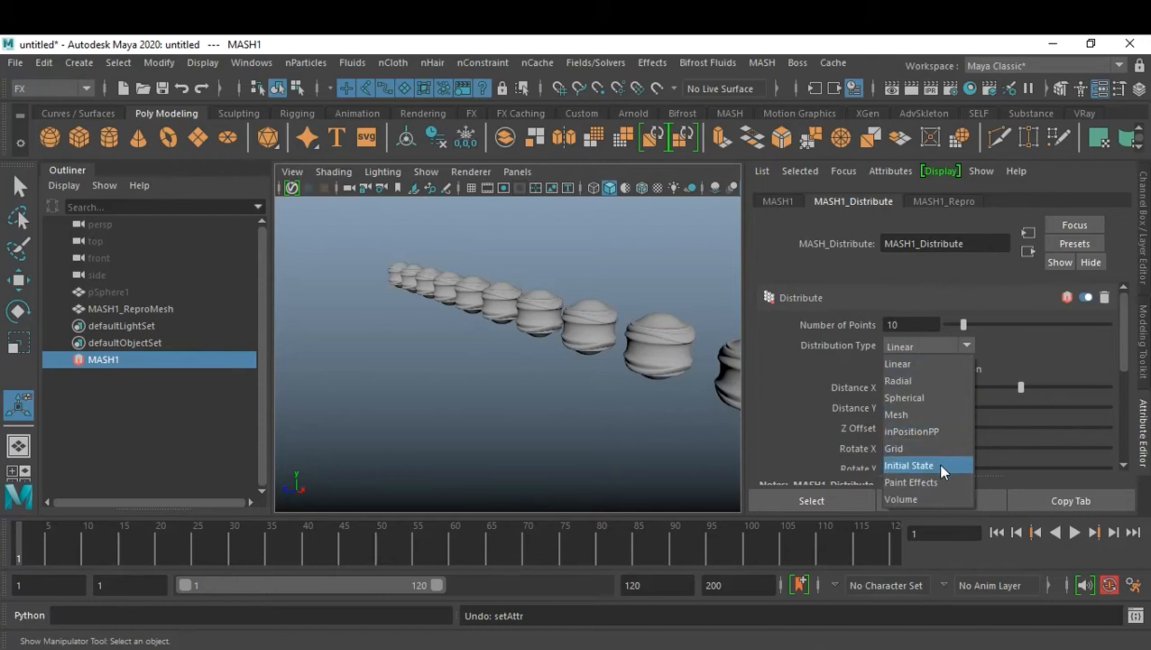
click(934, 384)
alt+middle_drag(514, 366, 522, 373)
alt+drag(521, 373, 582, 364)
alt+middle_drag(553, 341, 577, 373)
alt+right_drag(578, 373, 534, 370)
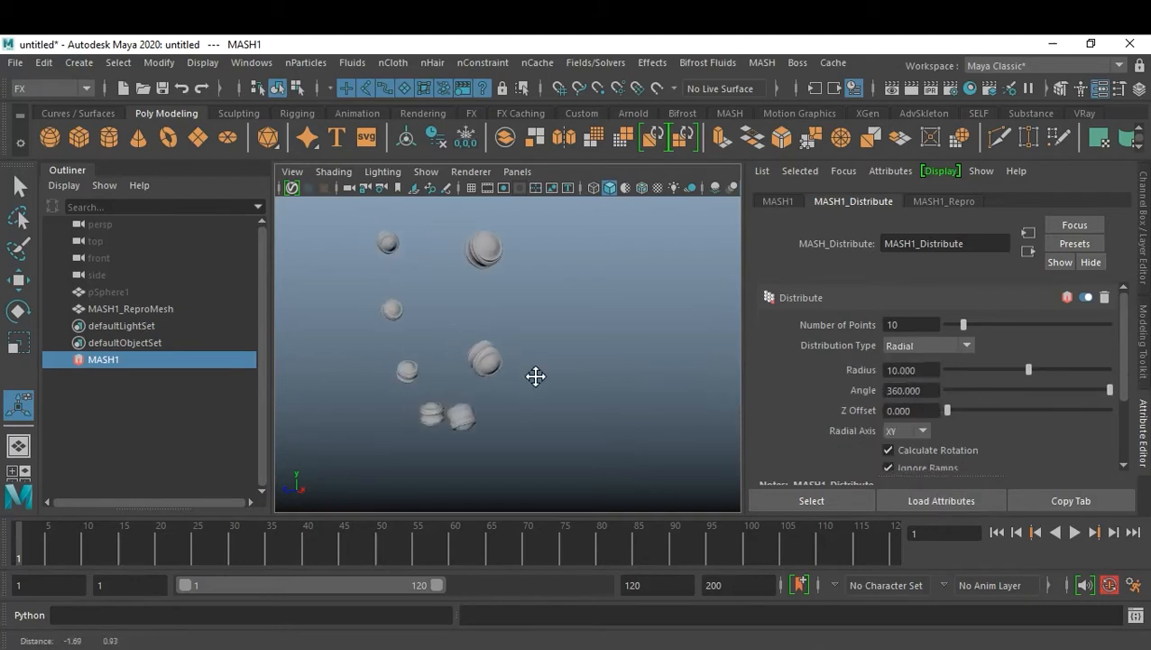
alt+drag(534, 369, 592, 399)
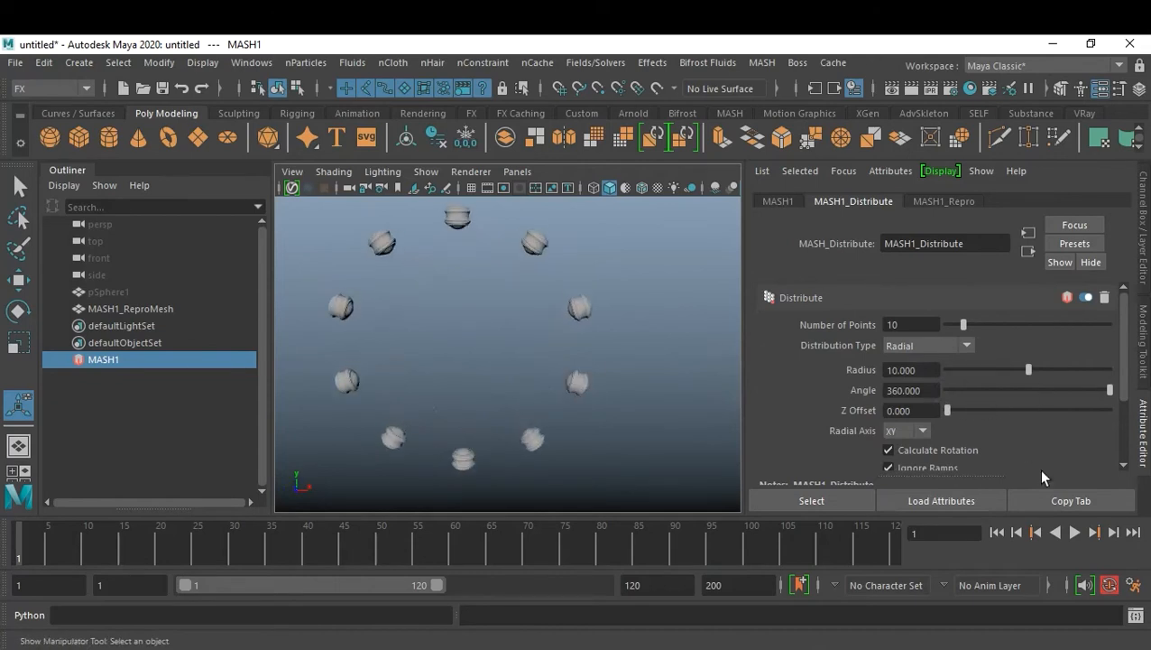
alt+drag(491, 412, 527, 382)
alt+right_drag(527, 383, 672, 420)
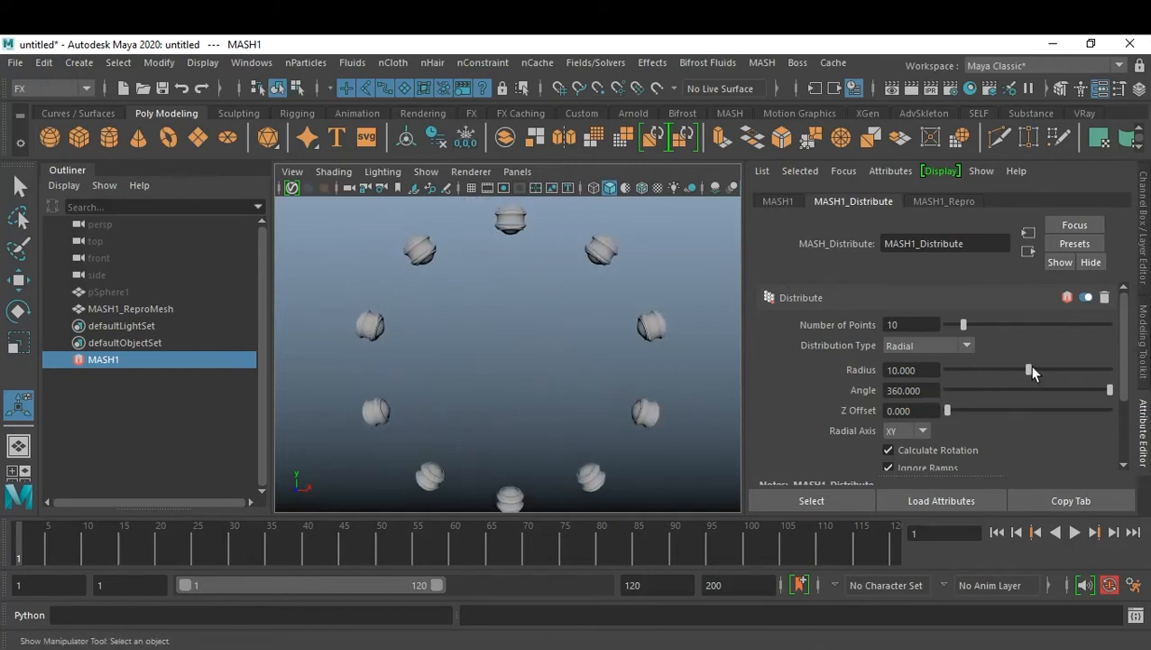
Reduce the MASH1 radial distribution's Radius to 1.895 so the sphere copies close into a tight ring
drag(1028, 369, 961, 384)
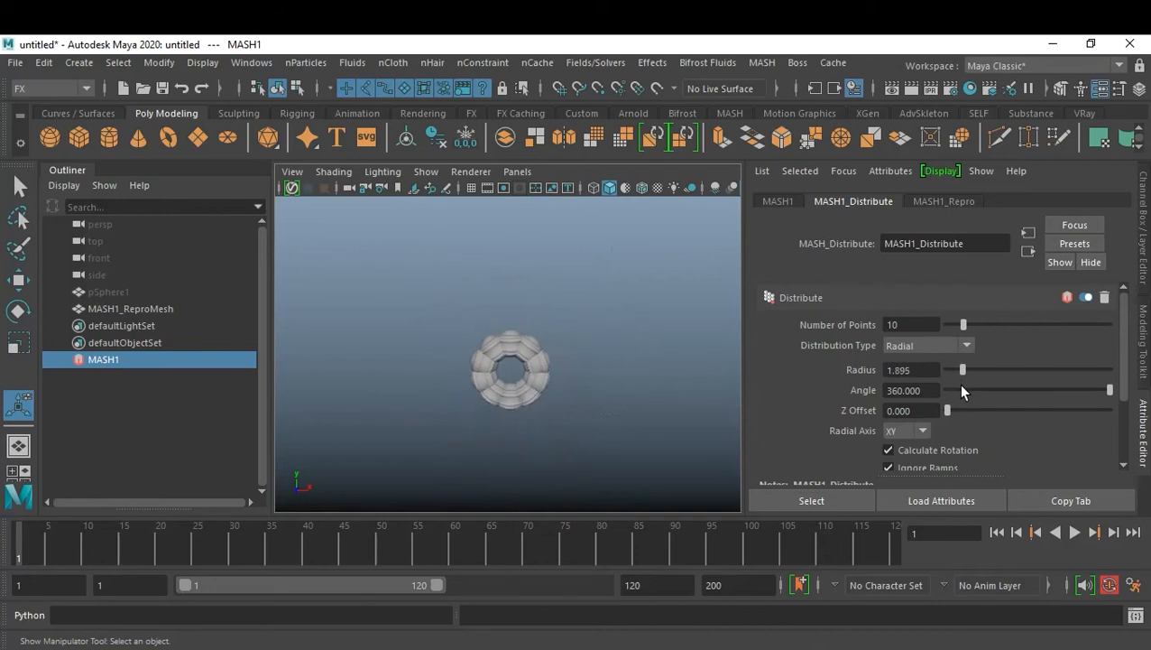
alt+drag(475, 382, 489, 415)
scroll(604, 419, up, 5)
scroll(553, 395, up, 2)
alt+drag(555, 397, 585, 379)
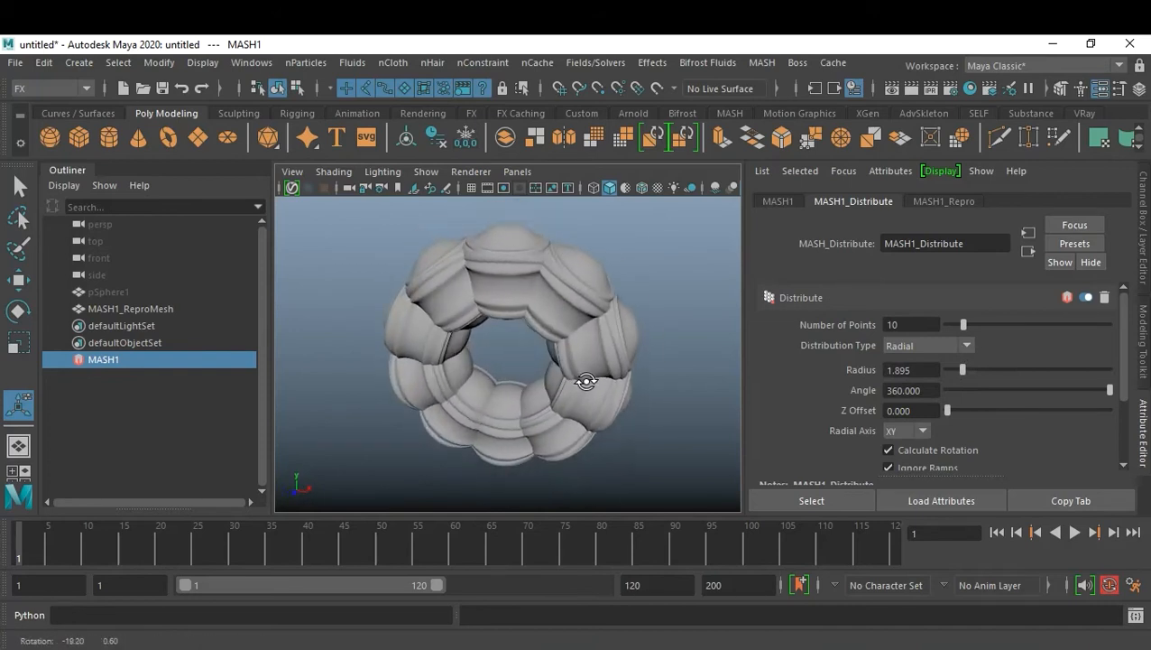
Set the Number of Points in MASH1_Distribute to 12
drag(961, 325, 972, 324)
alt+drag(438, 409, 521, 397)
drag(971, 322, 967, 325)
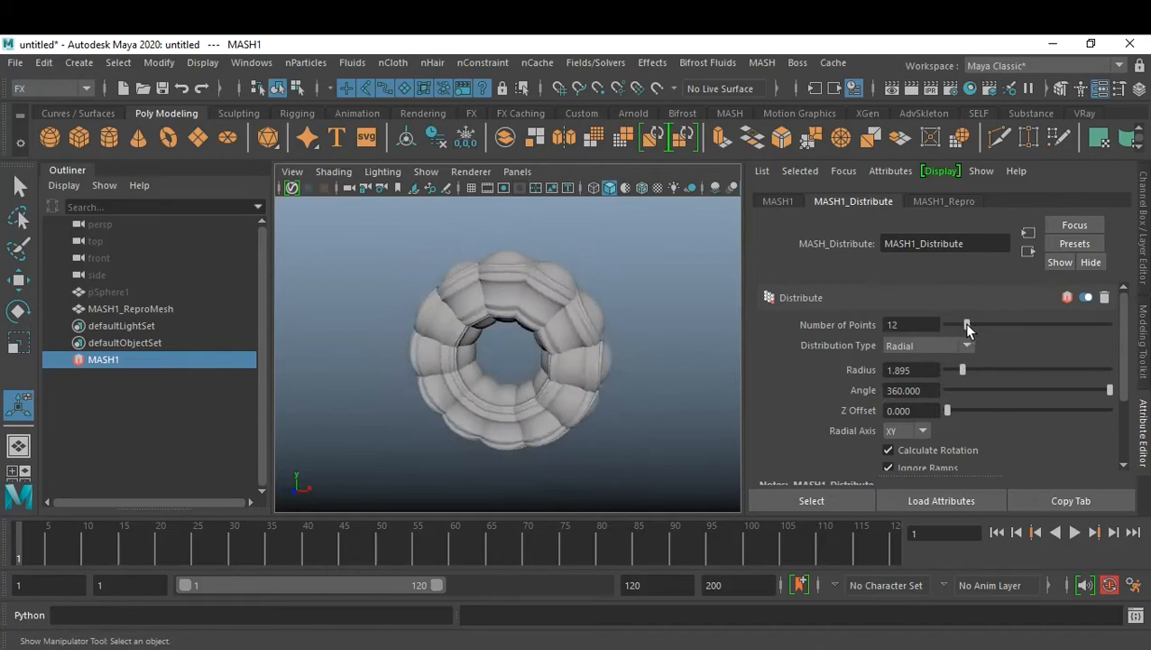
alt+drag(594, 459, 636, 465)
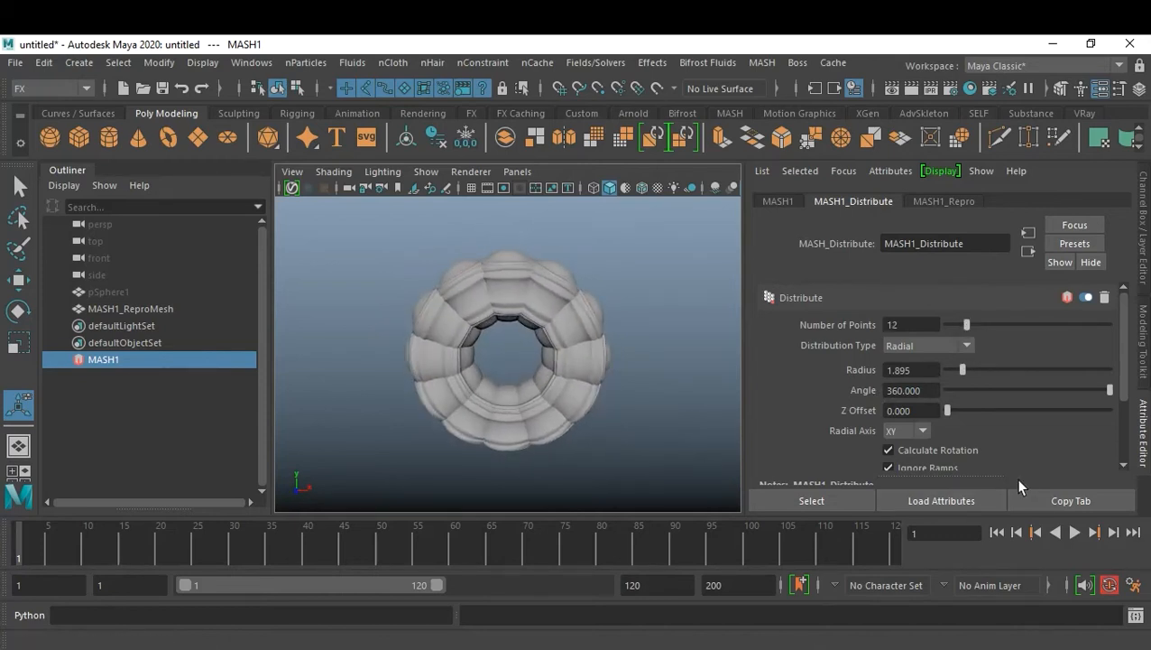
Try a Z Offset on the MASH1 radial ring and undo the change
mouse_move(946, 411)
mouse_down()
mouse_move(988, 412)
mouse_move(936, 419)
mouse_move(976, 419)
mouse_move(965, 421)
mouse_up()
key(ctrl+z)
alt+drag(344, 490, 501, 426)
alt+drag(458, 512, 401, 403)
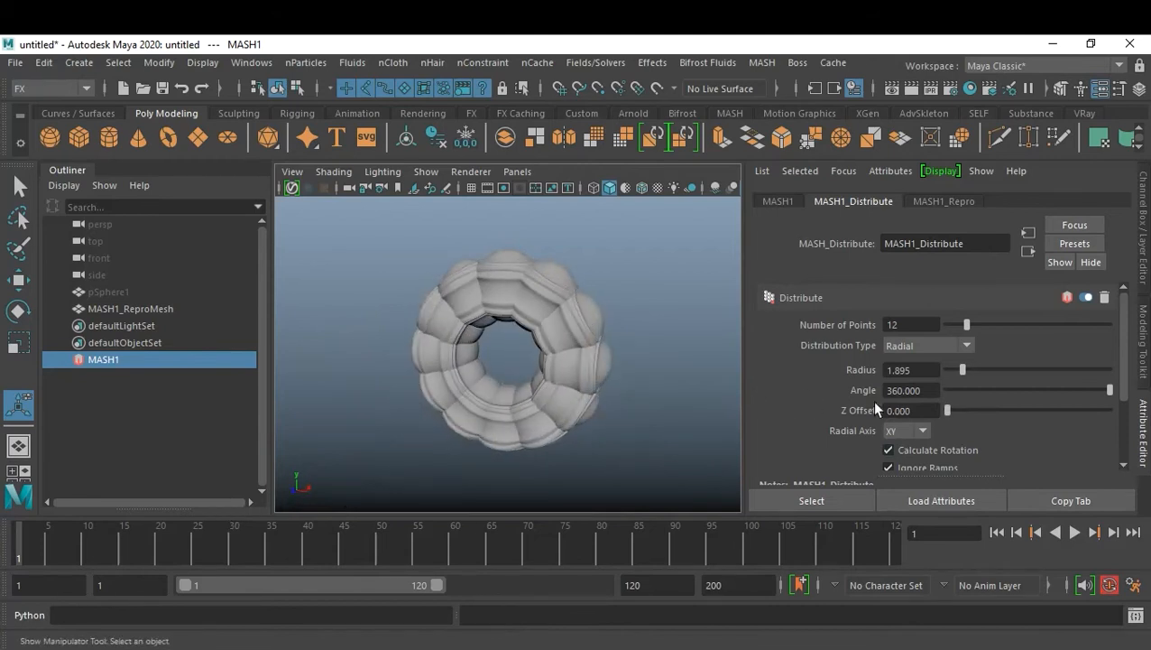
Try YZ as the Radial Axis of the MASH1 ring, set it to ZX instead, and deselect the network
click(905, 431)
click(899, 468)
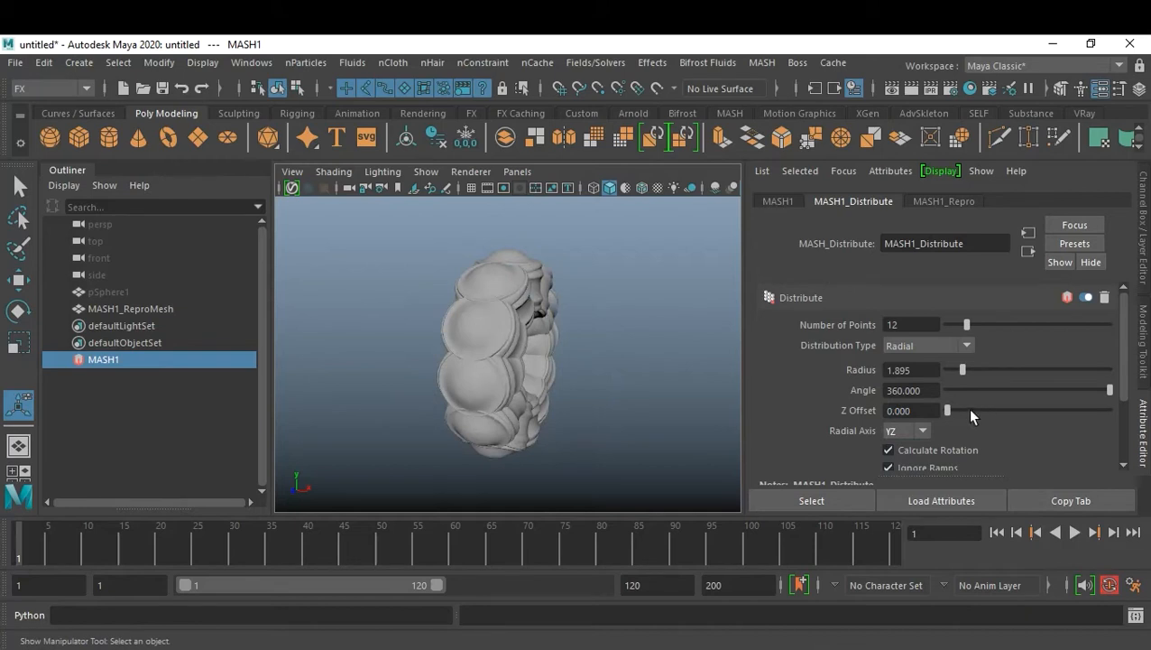
click(907, 428)
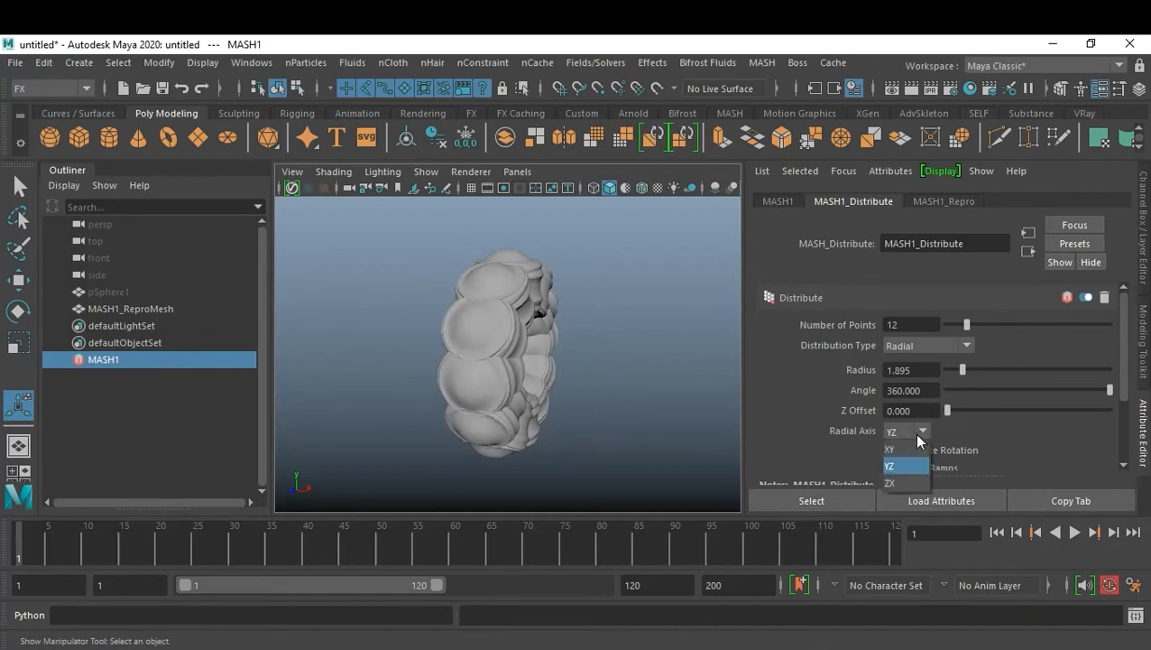
click(908, 484)
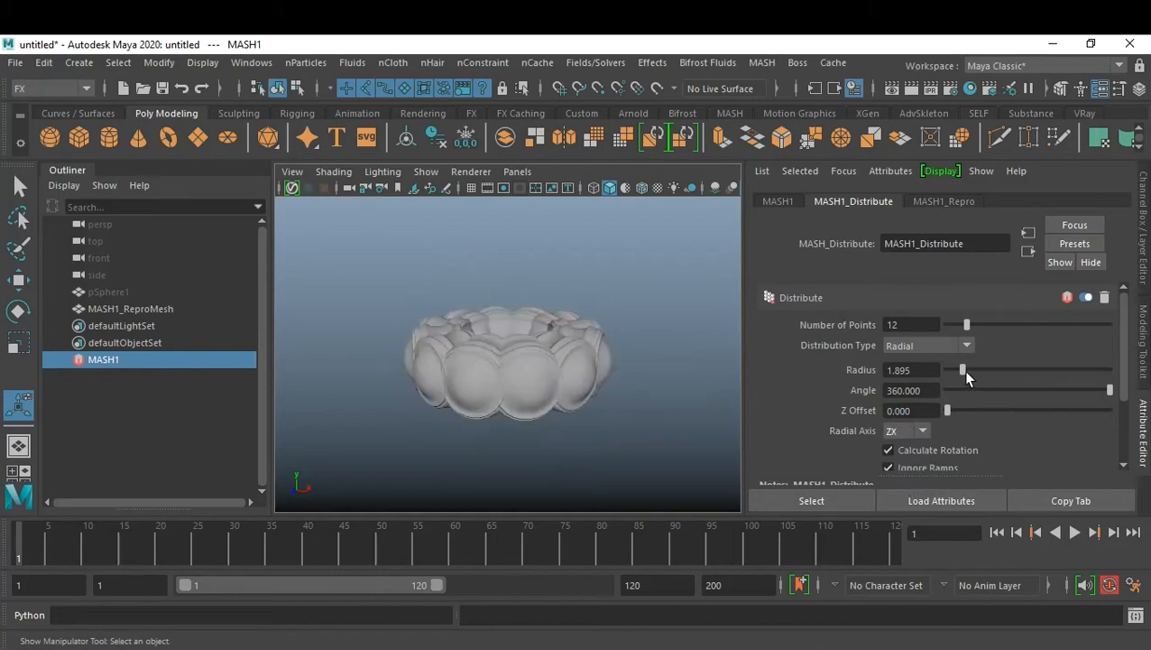
drag(948, 410, 928, 426)
alt+drag(507, 375, 553, 403)
click(611, 442)
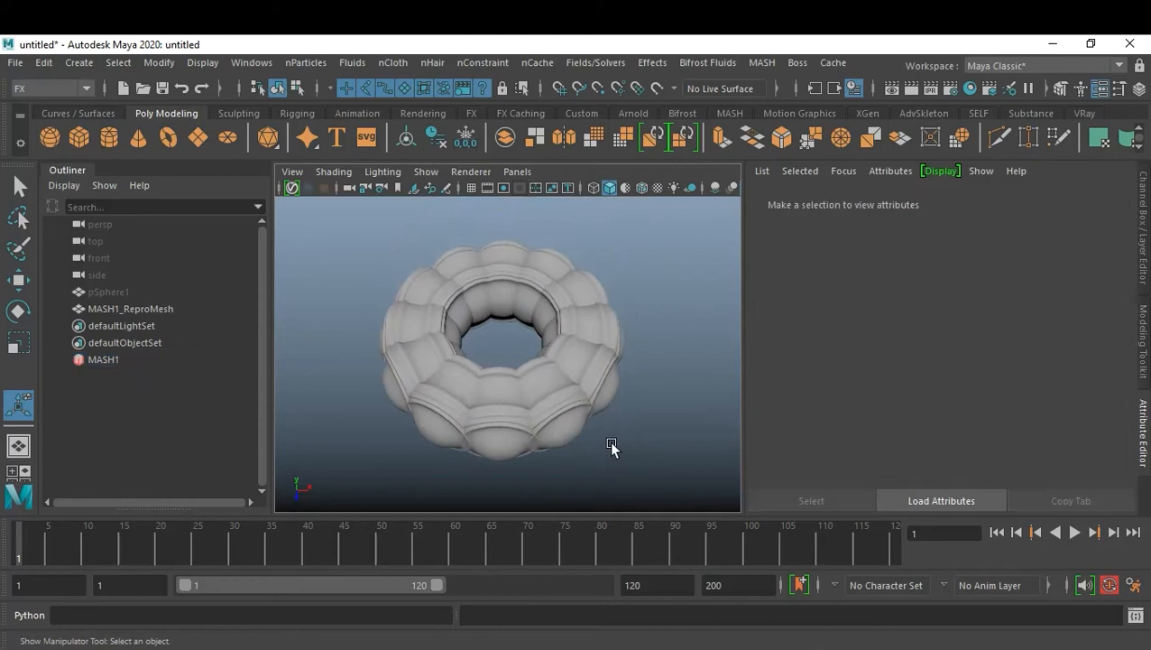
Try to create another MASH network from the MASH1 node
click(117, 360)
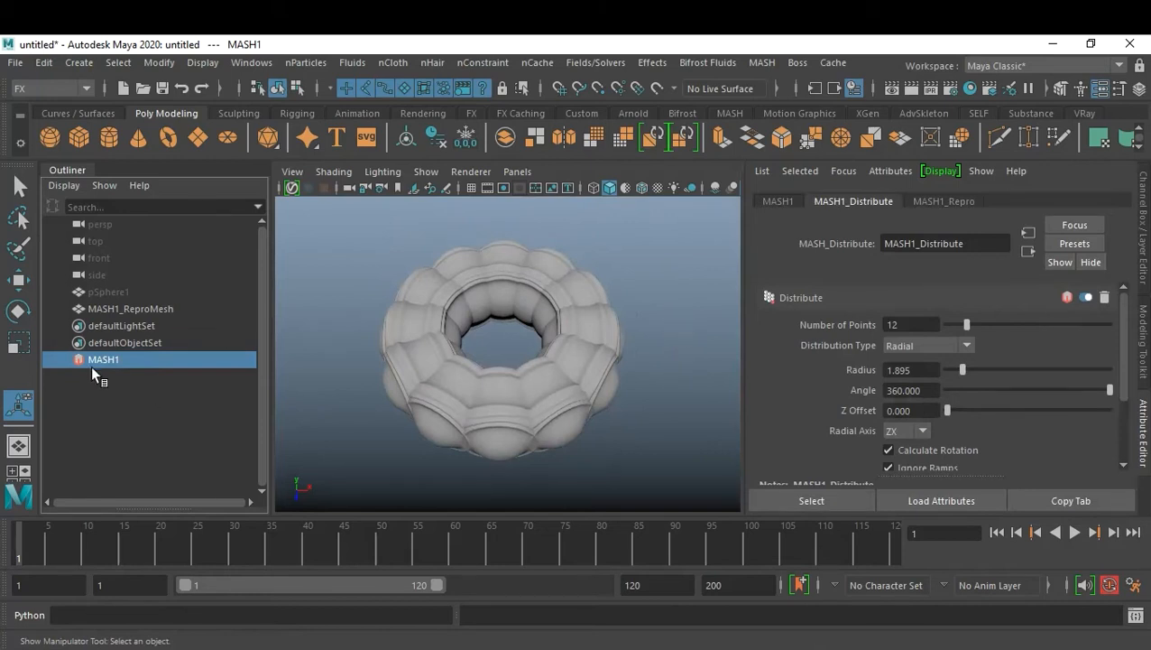
click(765, 64)
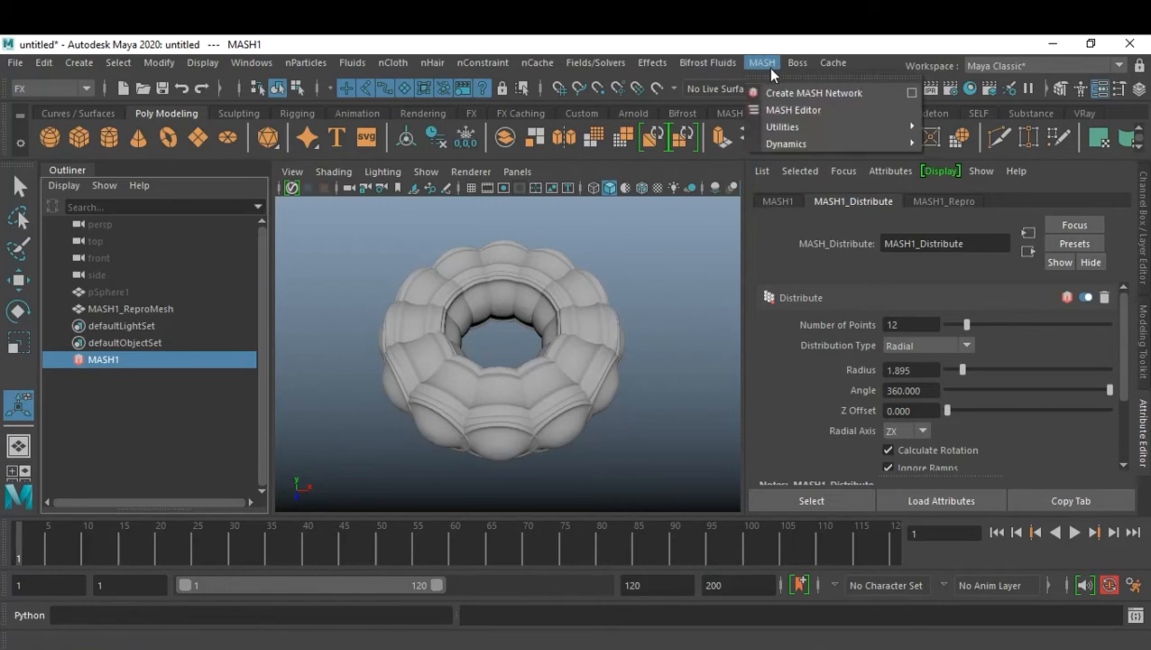
click(823, 91)
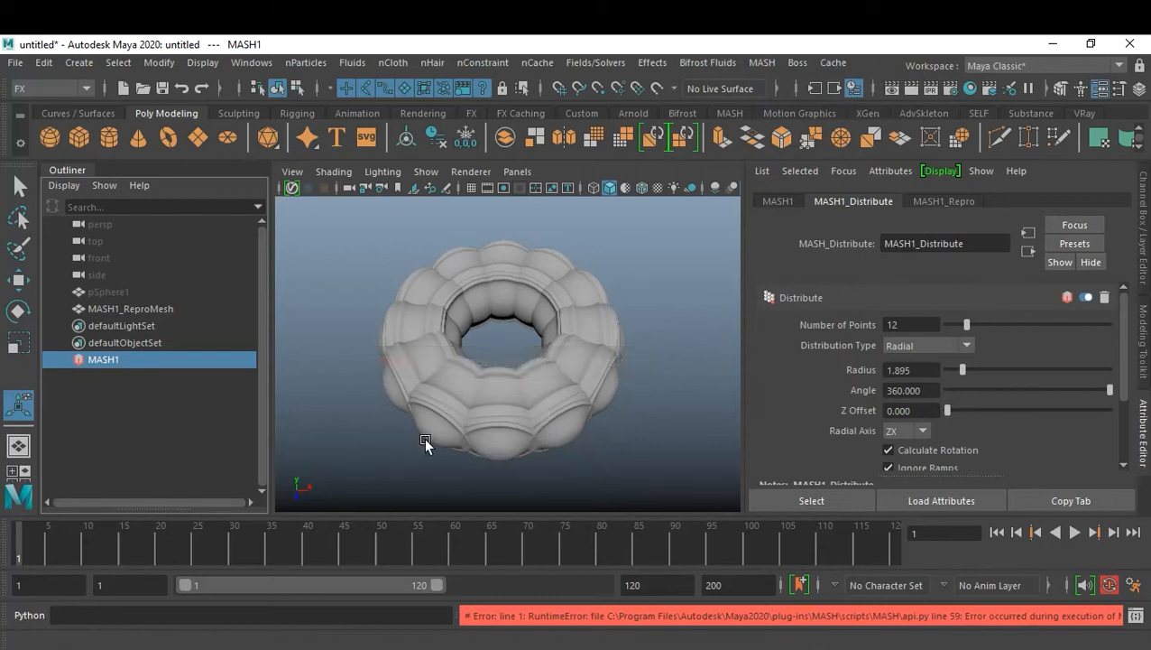
Create a second MASH network from the MASH1_ReproMesh ring
click(163, 310)
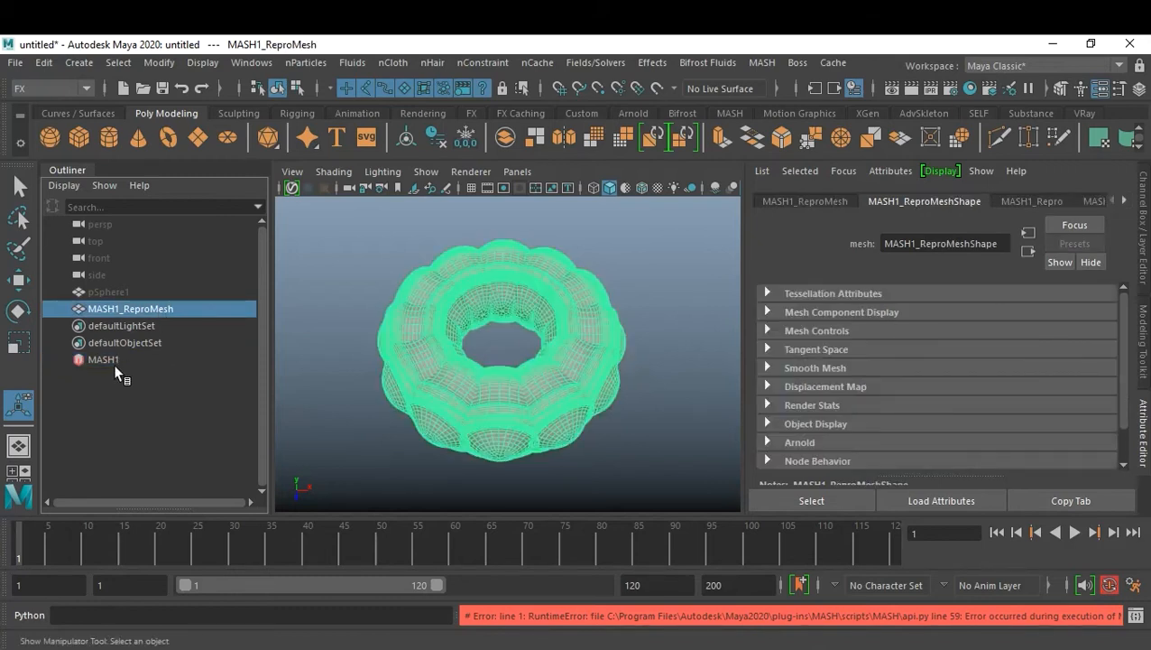
click(149, 401)
click(165, 307)
click(761, 62)
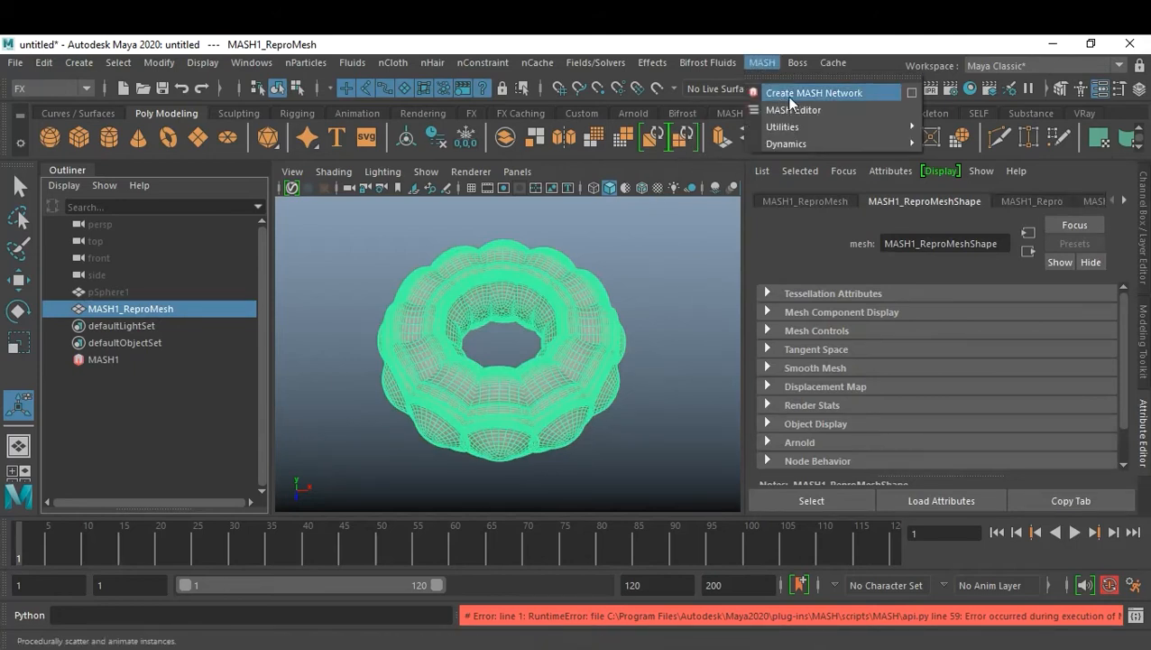
click(790, 97)
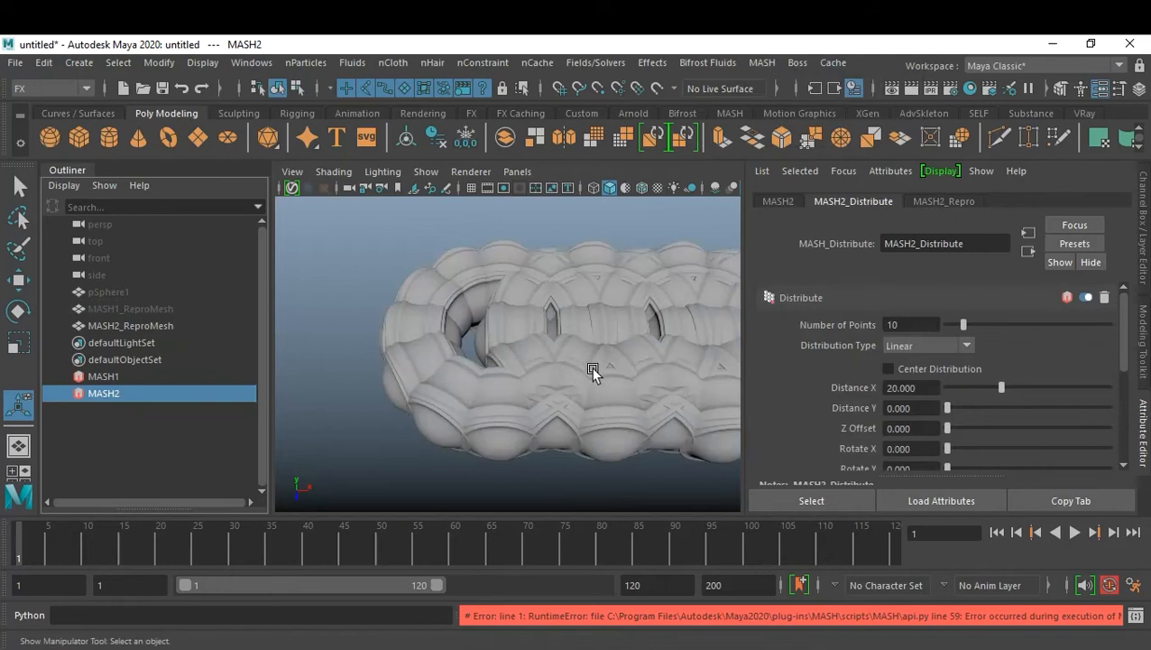
Set the Distance X of MASH2_Distribute to 38.842 to space the rings out in a row
scroll(591, 368, down, 5)
scroll(354, 355, down, 2)
alt+middle_drag(528, 355, 488, 358)
scroll(491, 359, up, 4)
alt+drag(552, 359, 495, 333)
drag(999, 387, 1049, 386)
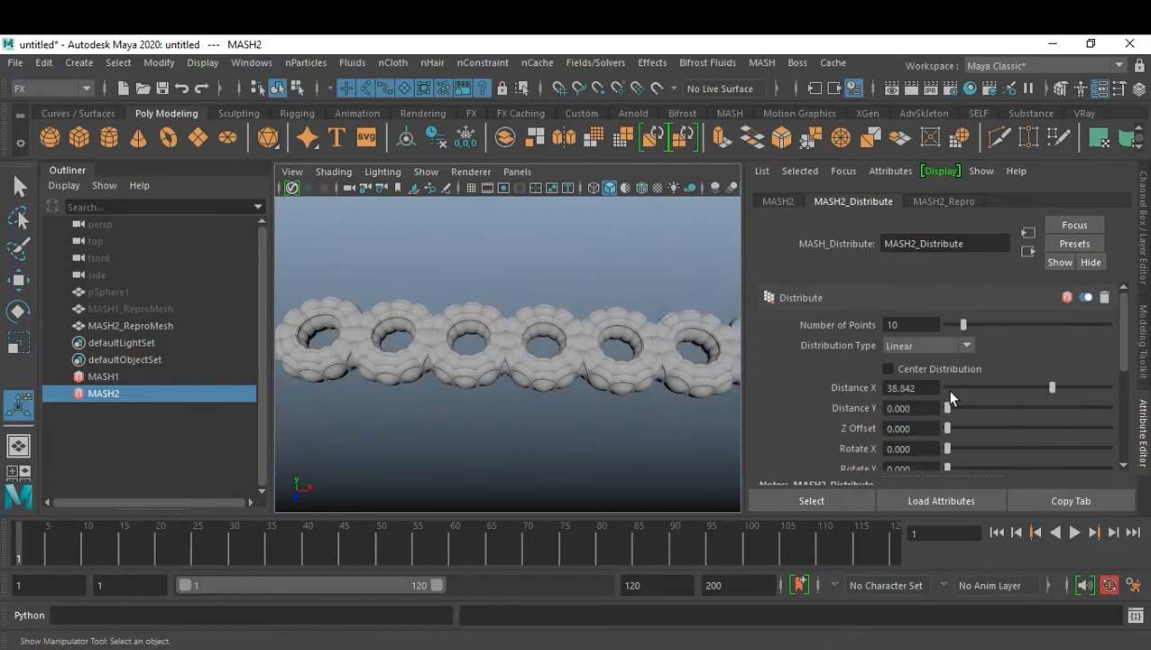
Change the MASH2 Distribution Type to Radial to arrange the rings in a circle
click(923, 346)
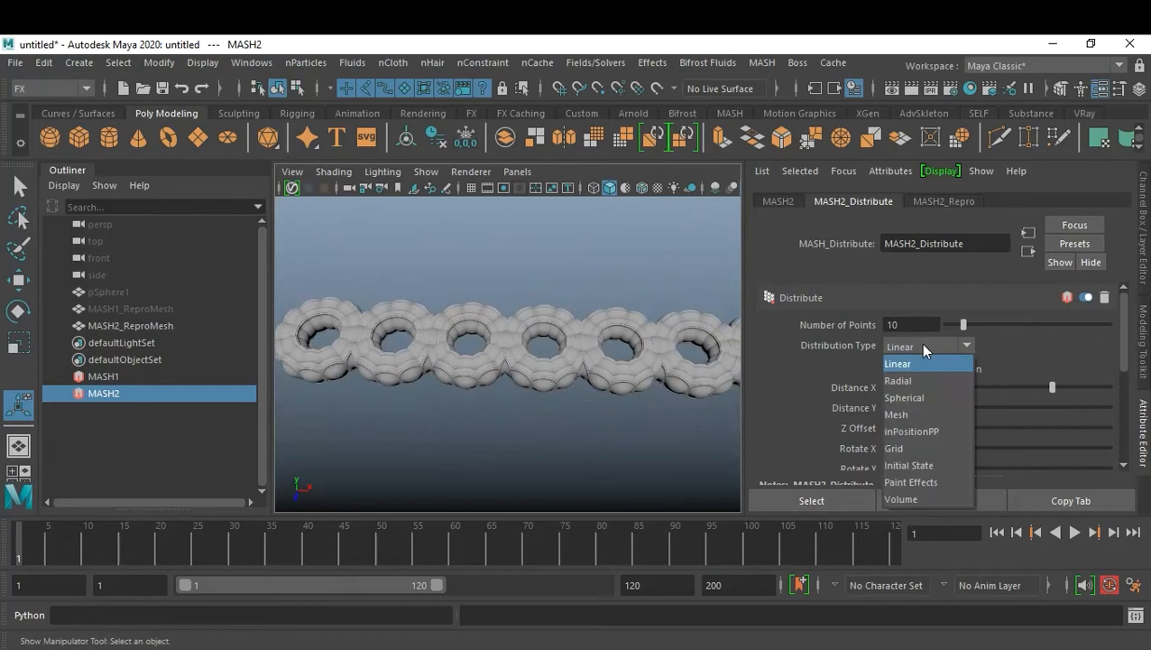
click(933, 382)
mouse_move(527, 380)
alt+mouse_down()
mouse_move(611, 333)
mouse_move(465, 313)
mouse_move(521, 337)
mouse_move(509, 376)
alt+mouse_up()
alt+middle_drag(509, 376, 542, 373)
alt+drag(542, 373, 514, 337)
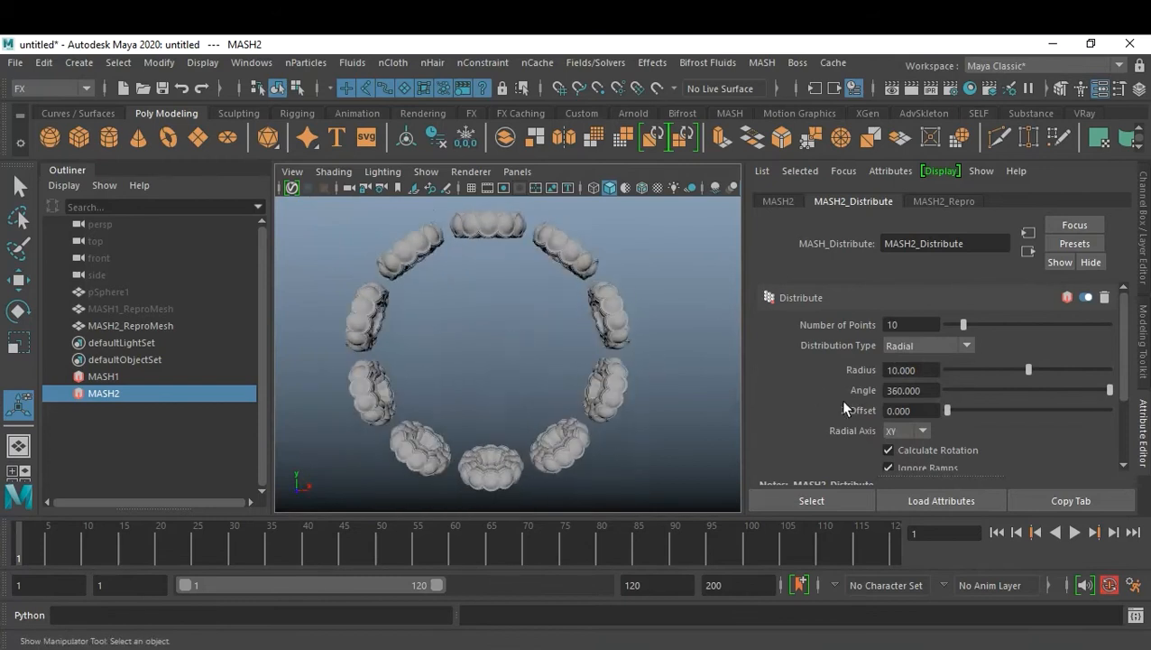
Try the YZ Radial Axis on the MASH2 distribution, and settle on ZX
click(913, 433)
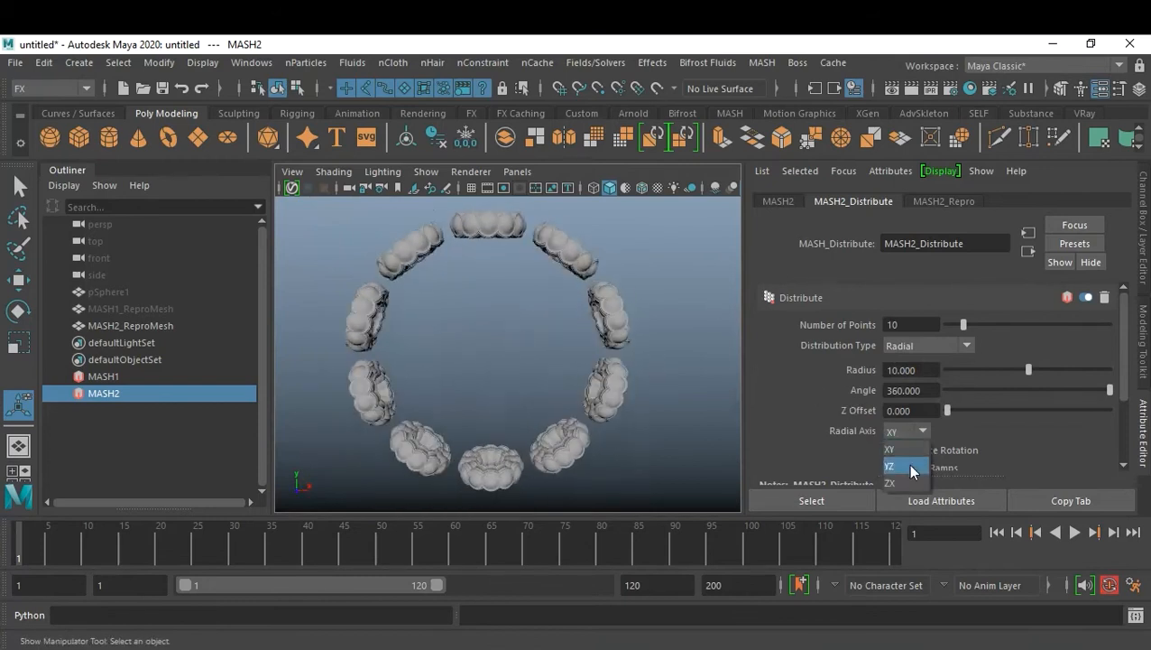
click(911, 468)
click(913, 432)
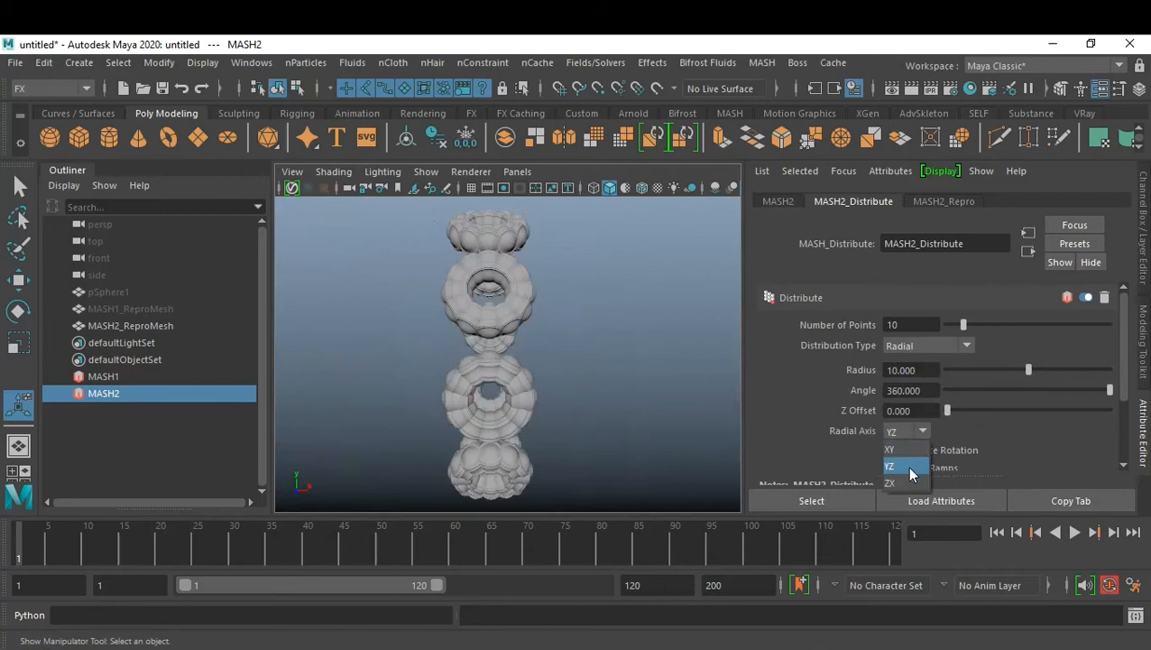
click(909, 485)
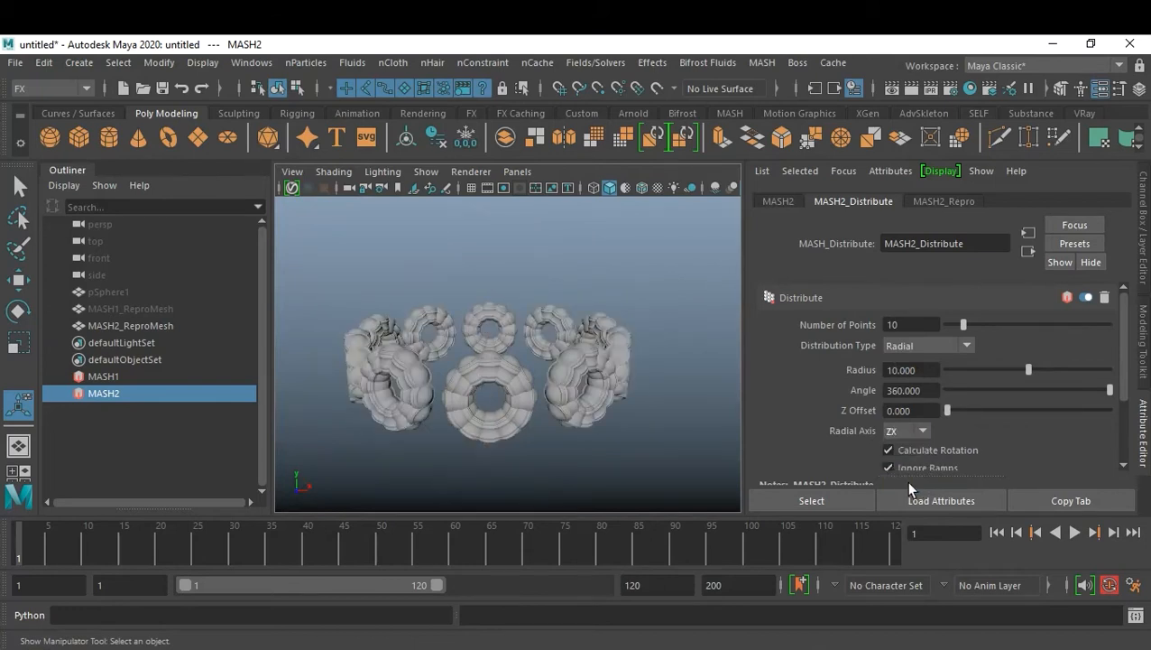
Reduce the MASH2 distribution Radius to 6.526 so the neighbouring rings merge into one band
alt+drag(599, 347, 591, 353)
alt+right_drag(591, 354, 629, 377)
alt+drag(629, 377, 613, 334)
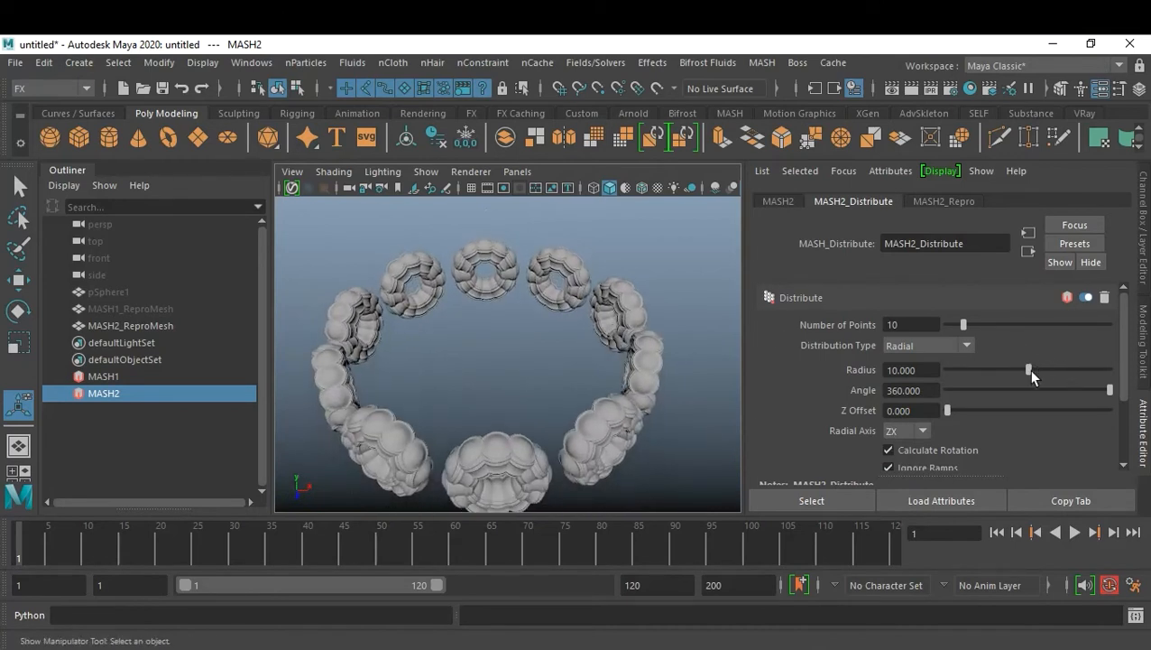
drag(1030, 370, 1020, 369)
drag(1012, 373, 999, 374)
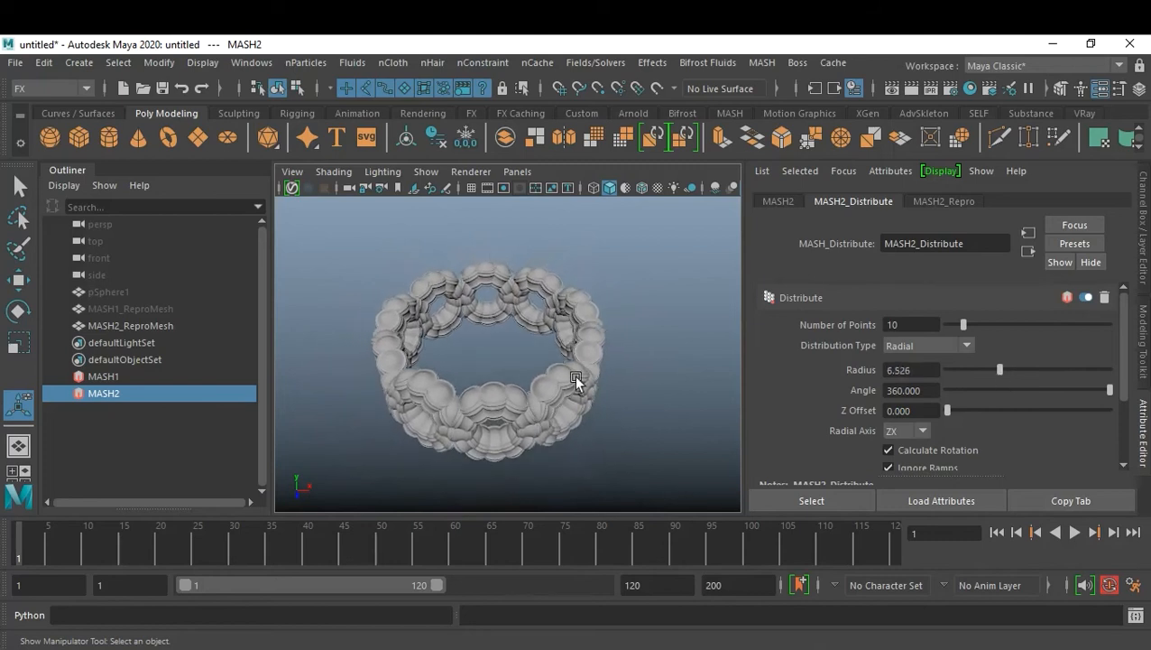
scroll(574, 376, up, 8)
alt+drag(604, 384, 588, 406)
scroll(1074, 410, down, 3)
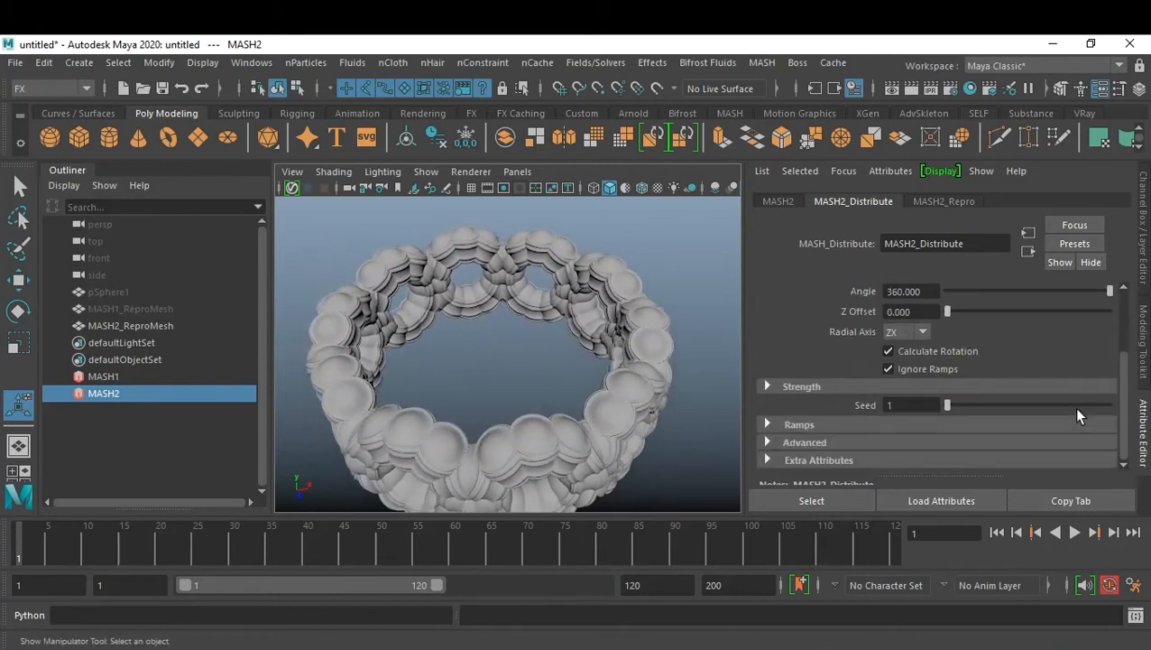
scroll(1072, 407, up, 4)
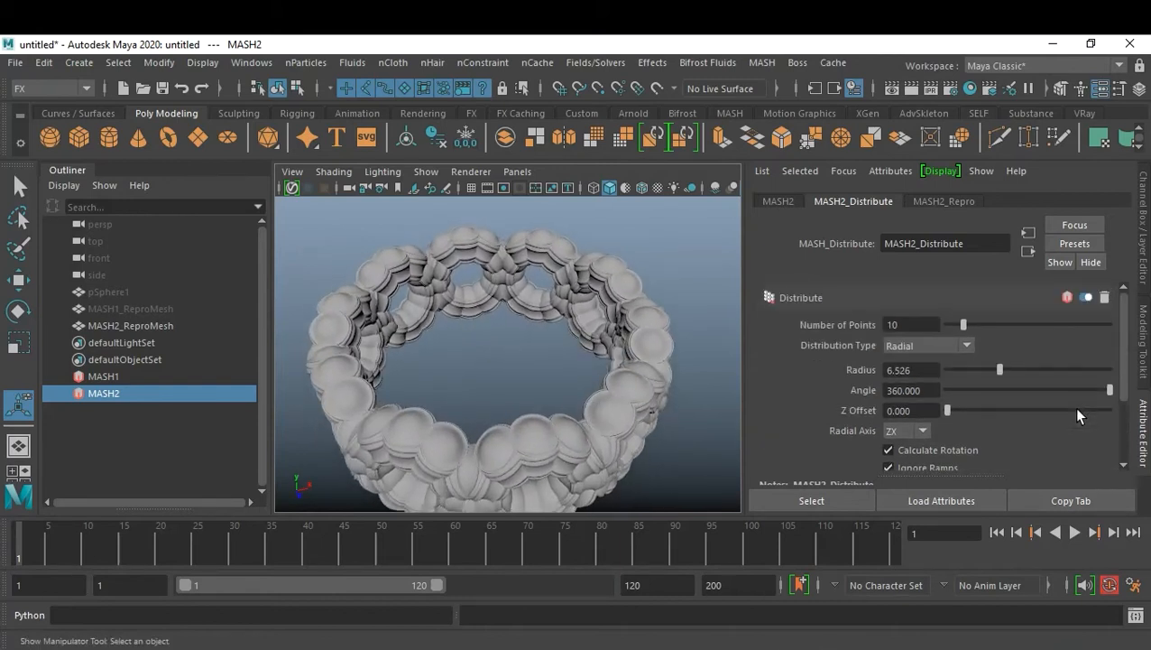
alt+drag(553, 393, 545, 367)
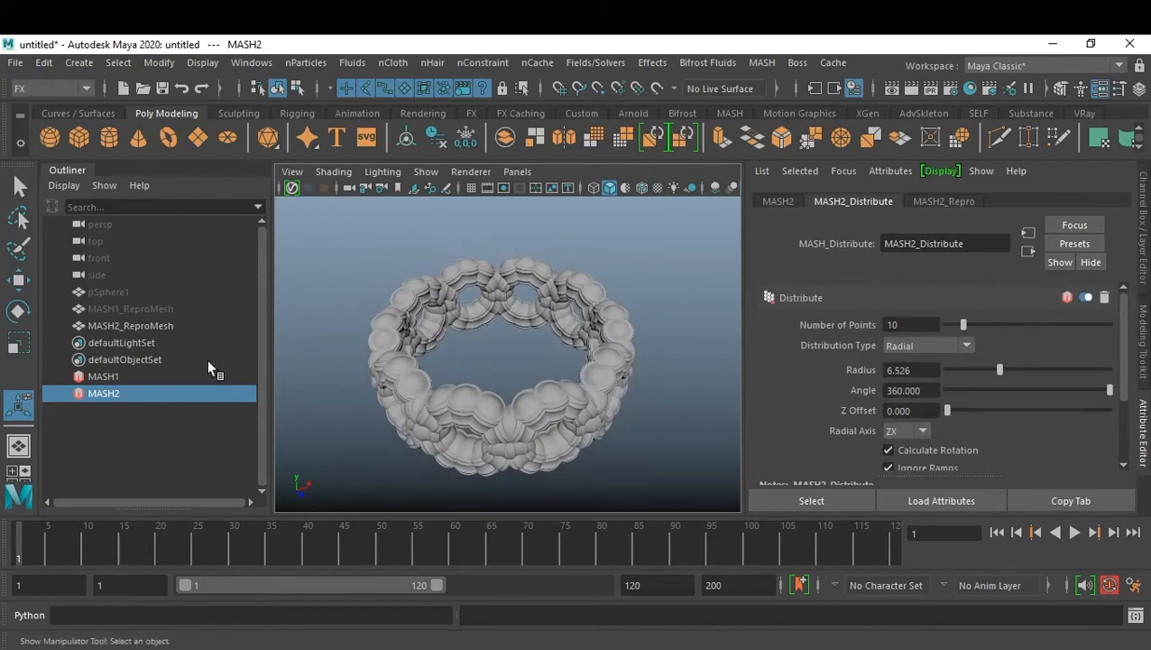
Select the MASH1 network, try a distribution Radius of 3.474, and settle on 1.684
click(124, 378)
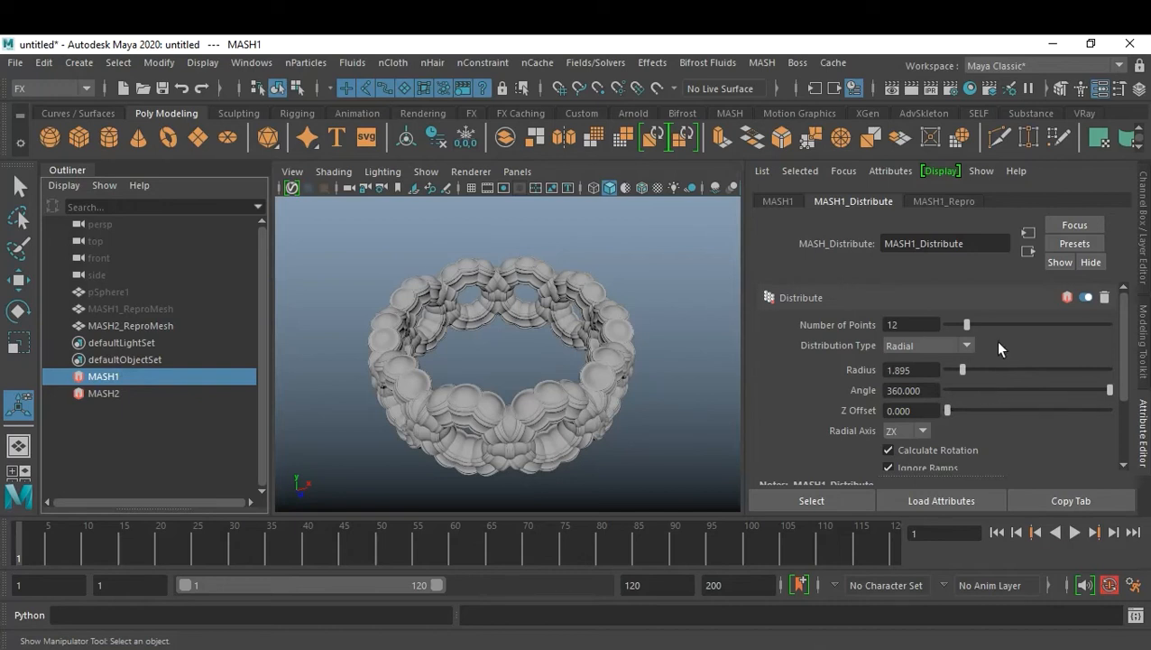
mouse_move(966, 371)
mouse_down()
mouse_move(993, 369)
mouse_move(957, 367)
mouse_move(1007, 370)
mouse_move(975, 373)
mouse_up()
alt+drag(565, 415, 574, 453)
alt+right_drag(573, 404, 620, 396)
alt+drag(620, 396, 632, 401)
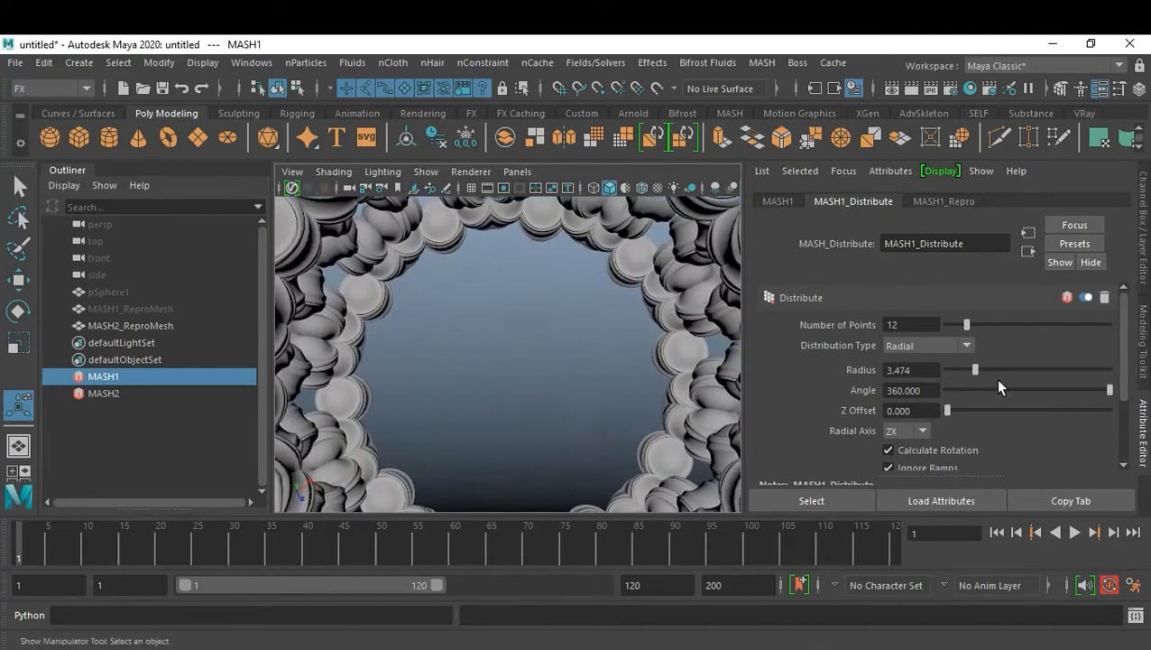
drag(978, 372, 957, 373)
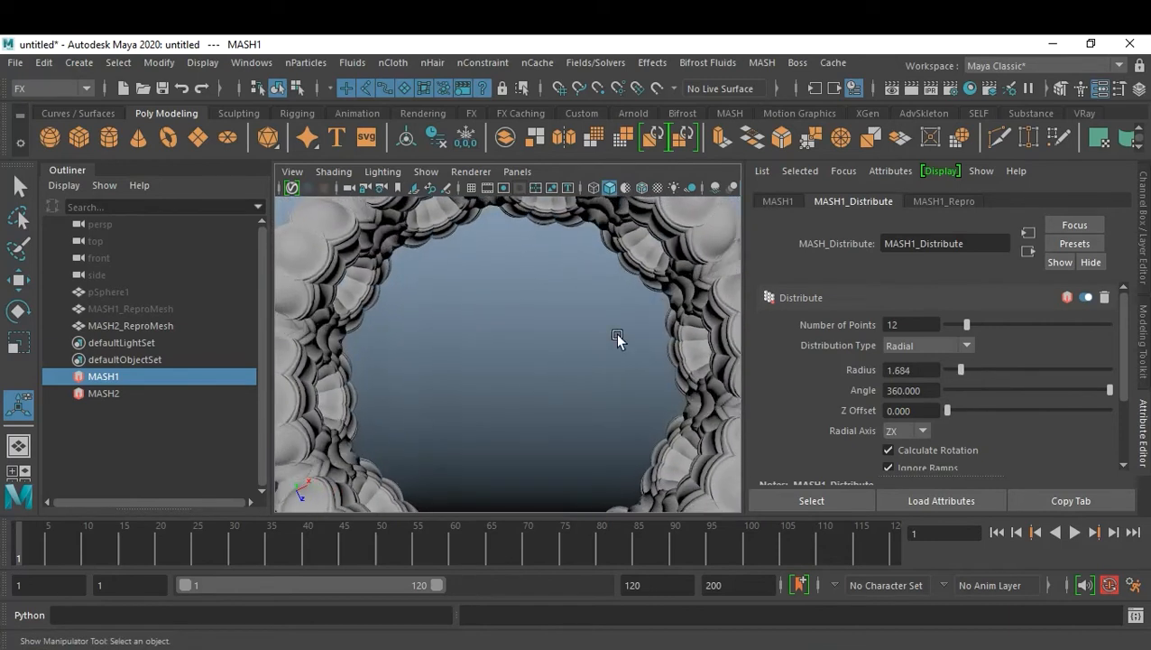
Examine the shape of the nested ring pattern from several angles
key(f)
alt+drag(549, 355, 556, 261)
alt+right_drag(556, 261, 618, 334)
alt+drag(618, 334, 602, 398)
alt+middle_drag(603, 403, 645, 357)
alt+drag(645, 356, 603, 331)
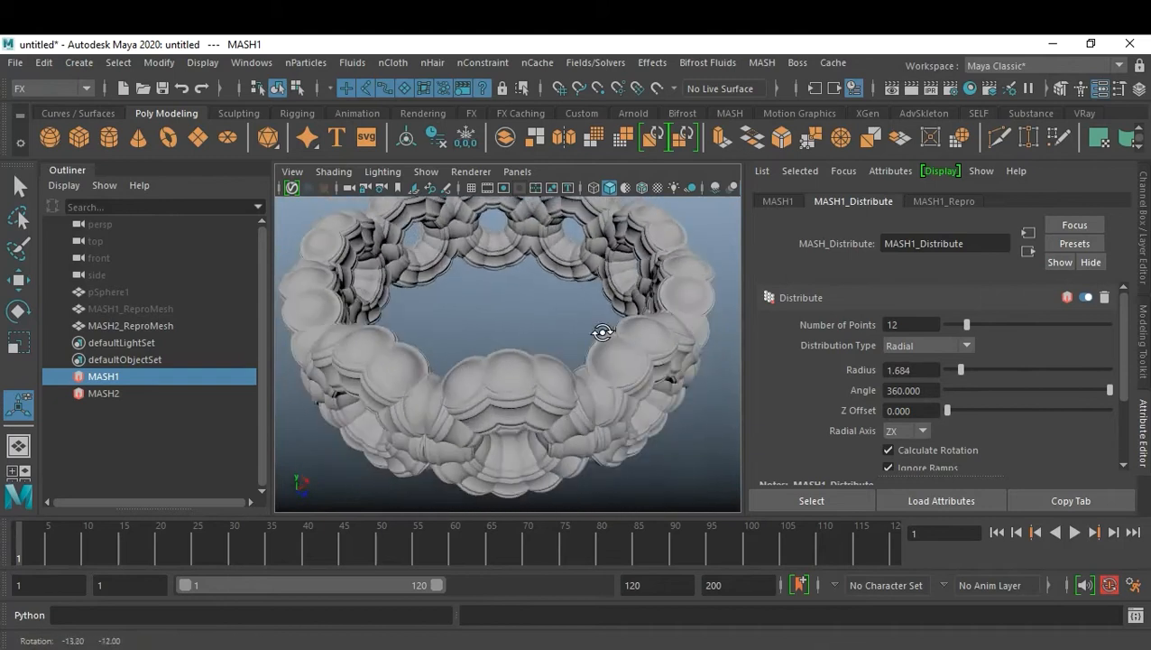
alt+middle_drag(601, 334, 617, 349)
alt+drag(617, 348, 586, 352)
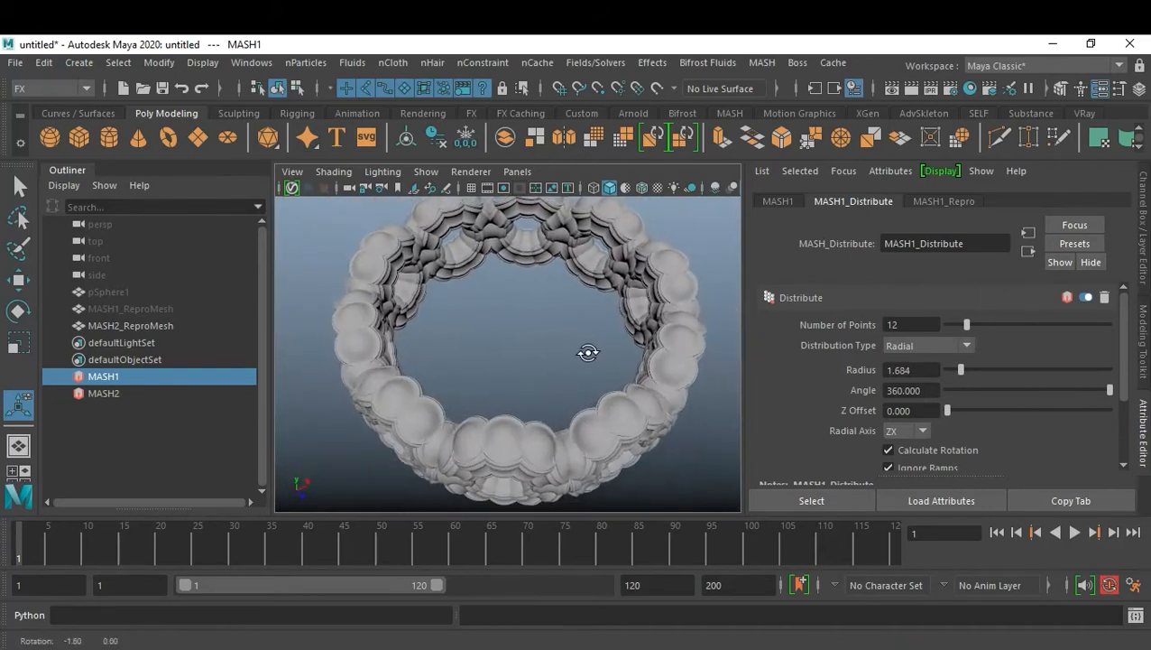
Try 5 for the MASH1 Number of Points, then reduce it to 0 and key it at frame 1
double_click(934, 324)
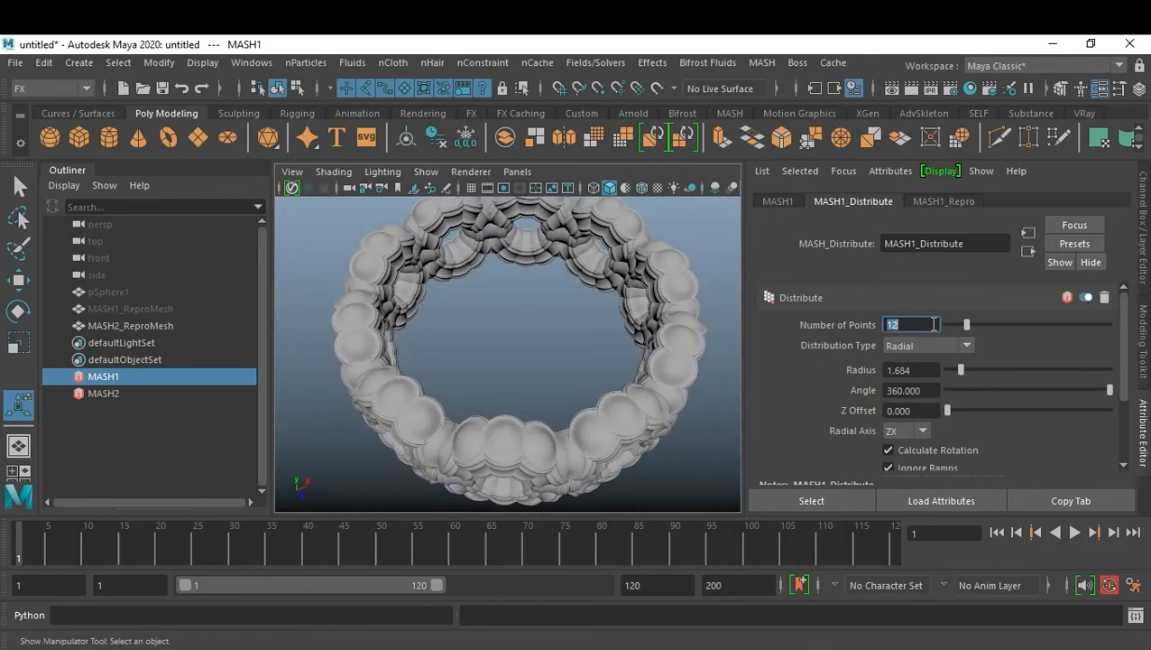
text(5)
key(Return)
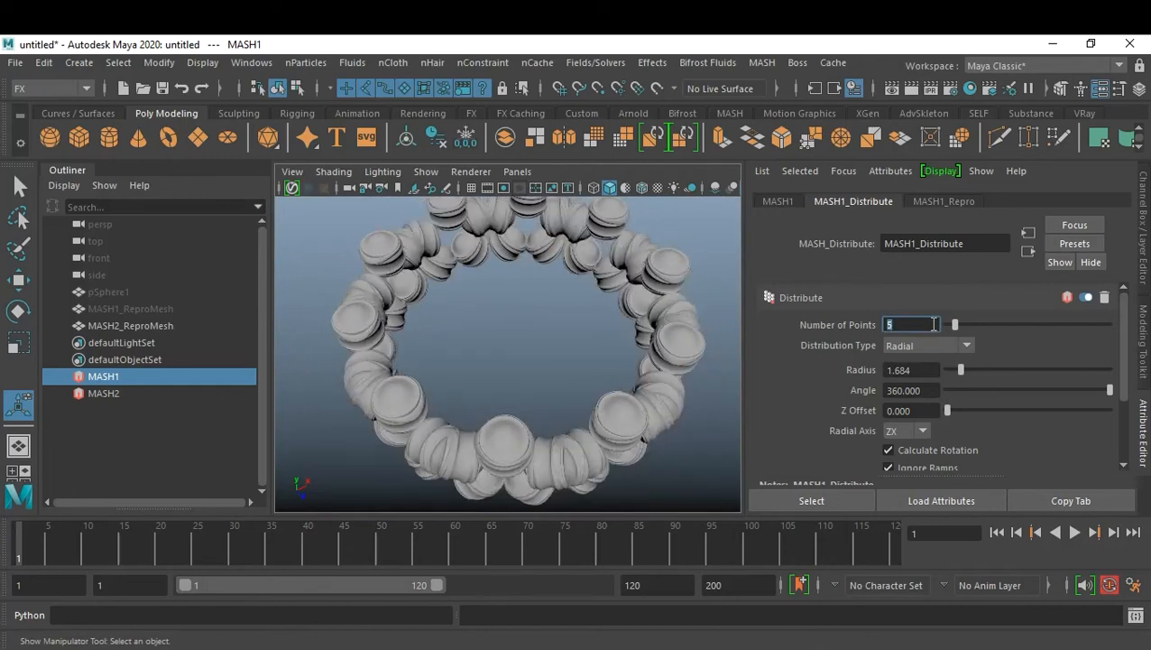
drag(954, 325, 946, 330)
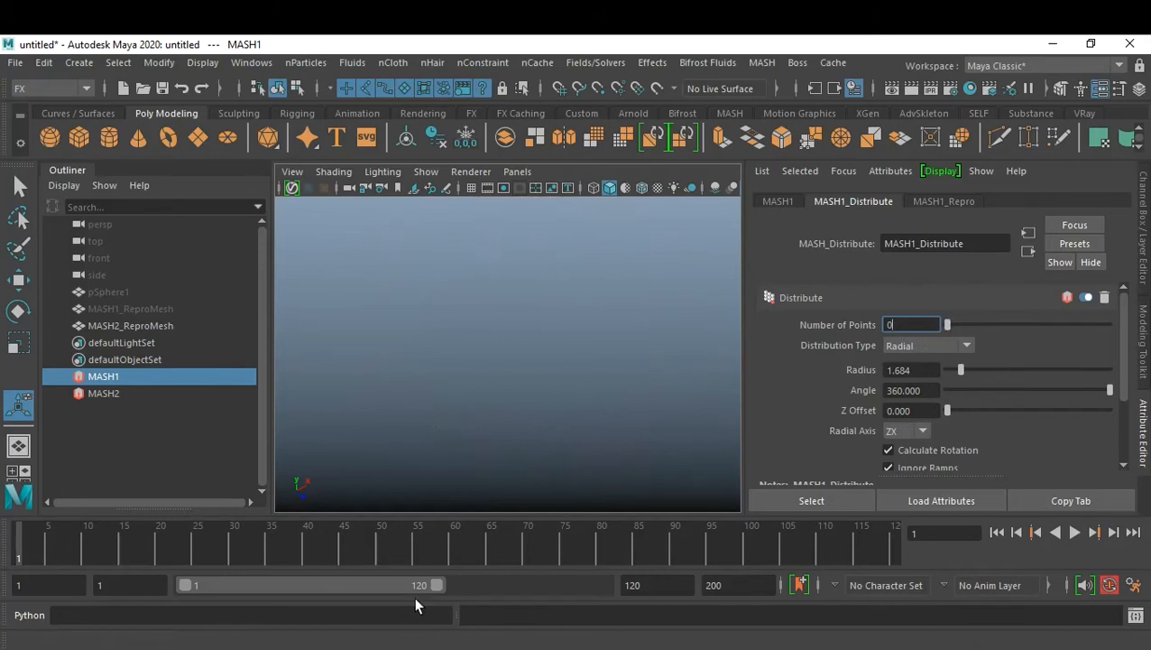
right_click(910, 324)
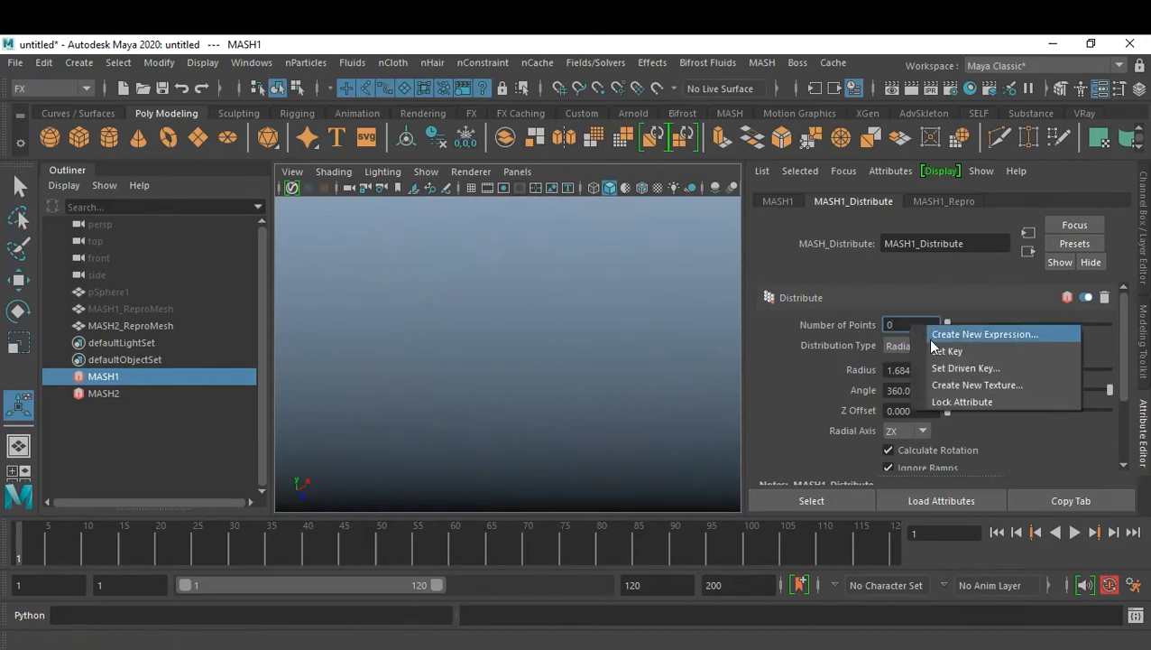
click(940, 349)
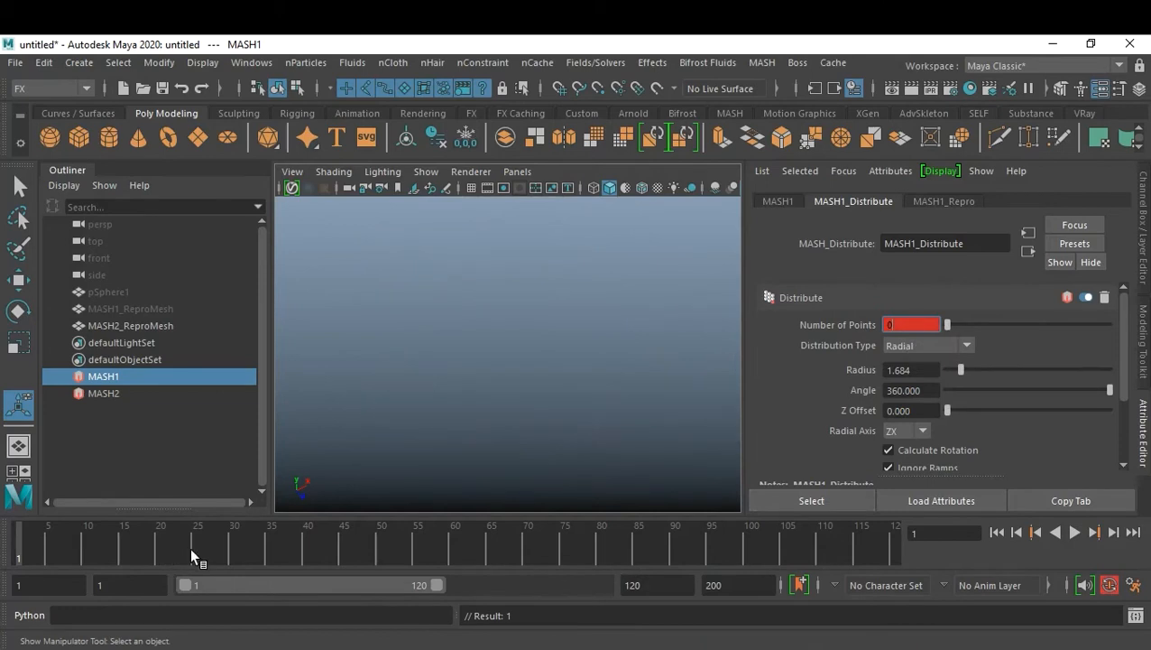
At frame 24, set the MASH1 Number of Points to 15 and key it
click(189, 547)
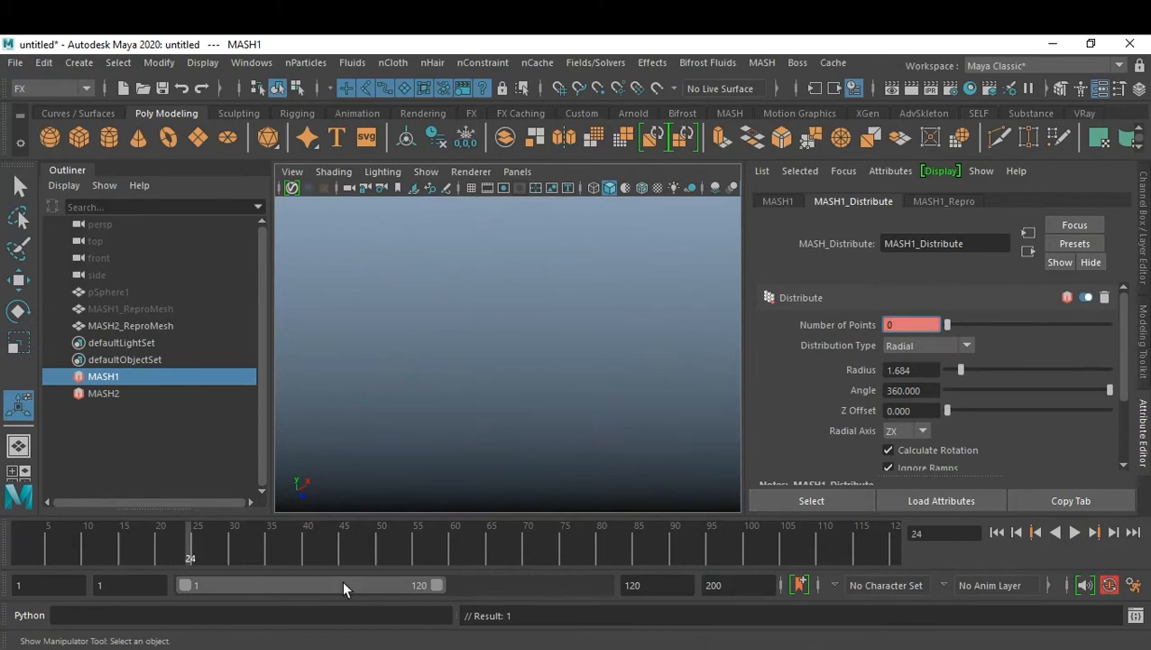
double_click(911, 325)
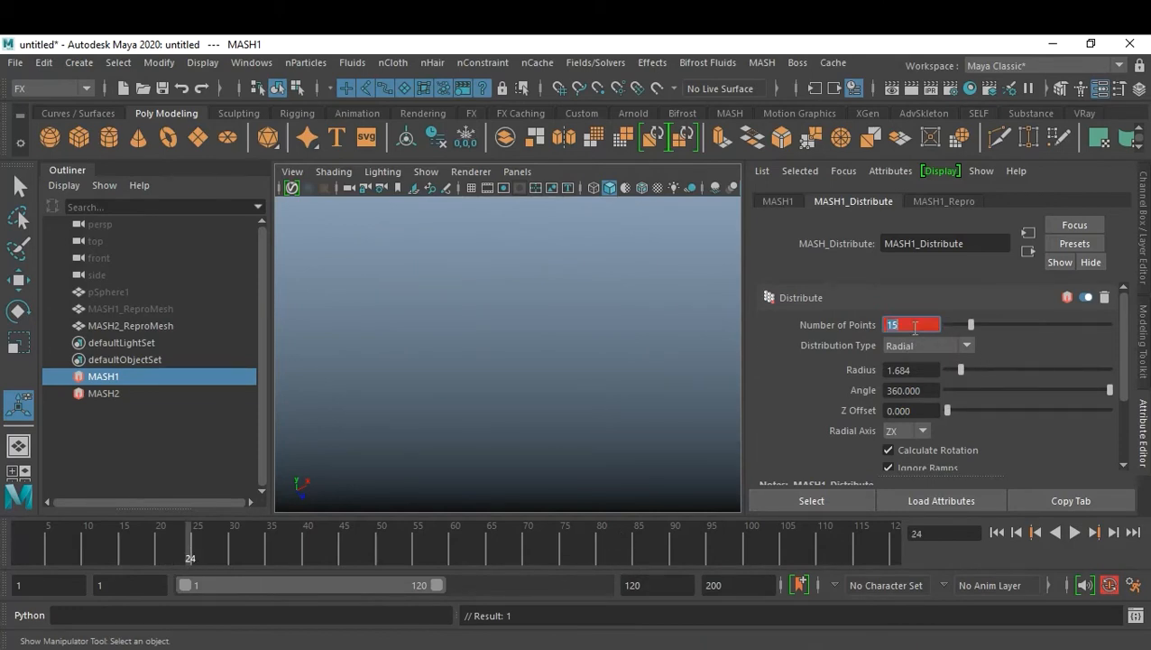
text(15)
key(Return)
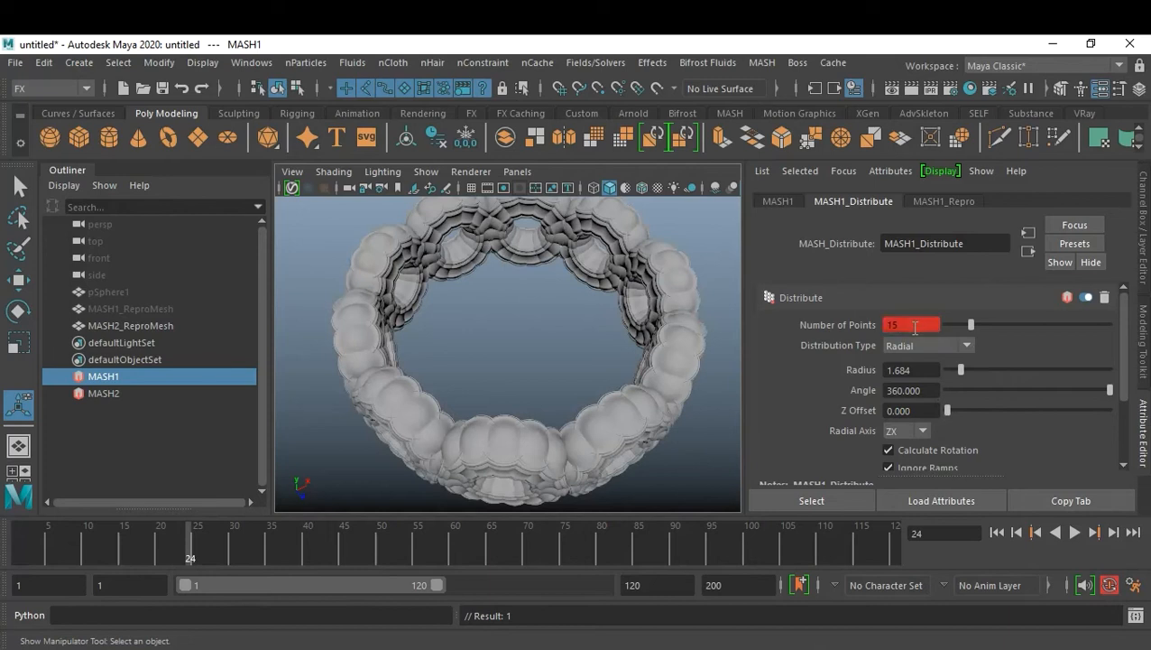
right_click(854, 322)
click(881, 350)
Play the point count animation from the first frame, stop it and return to frame 1
click(997, 533)
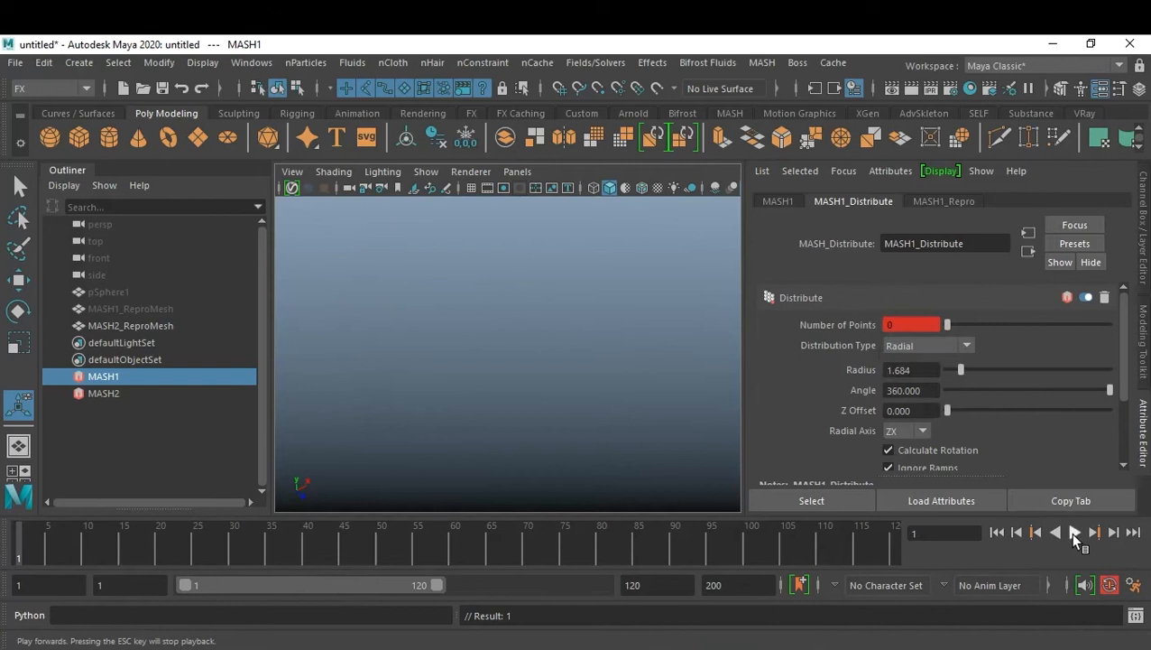
click(1073, 532)
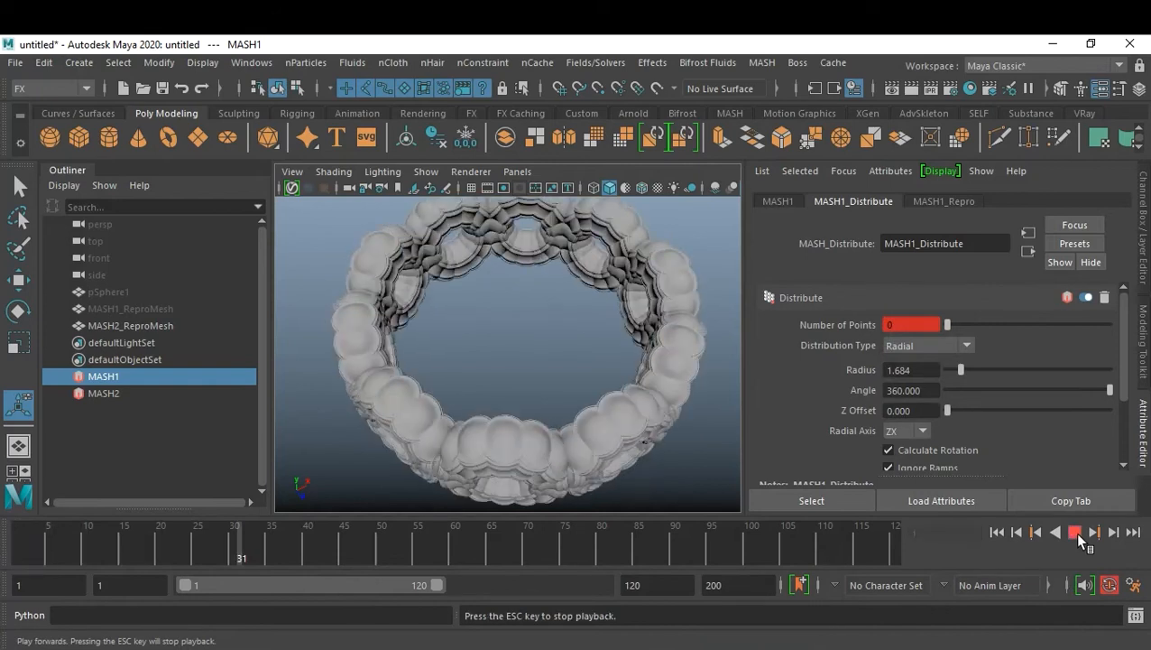
click(1074, 532)
click(1005, 532)
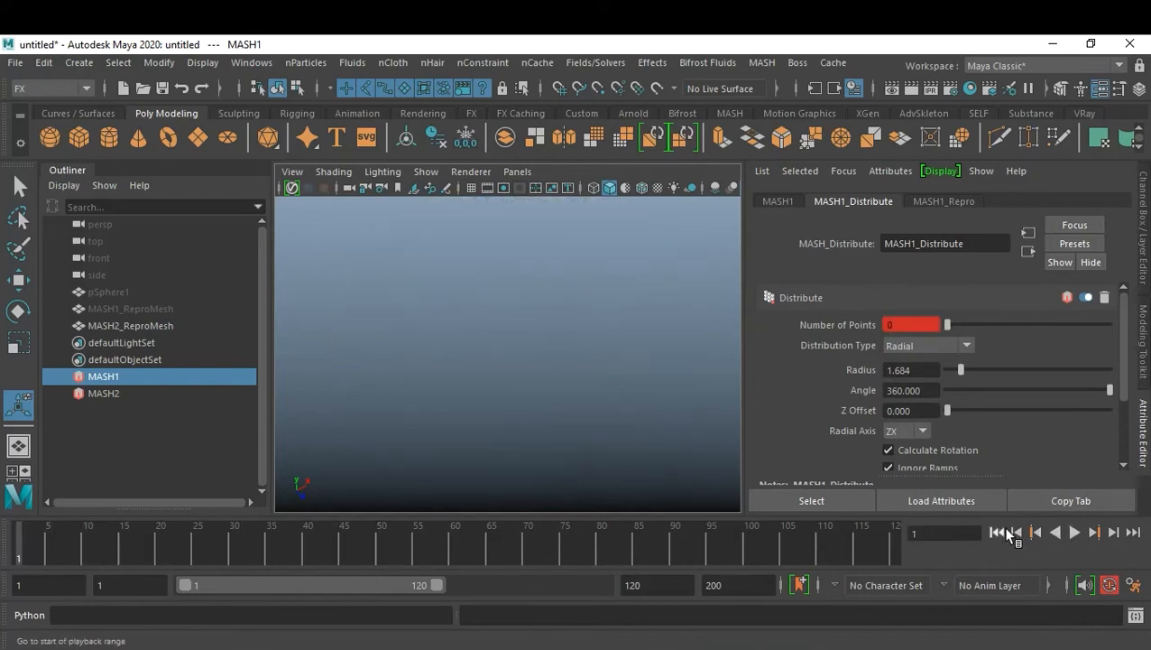
Break the animation connection on the MASH1 Number of Points and set the value to 12
right_click(835, 326)
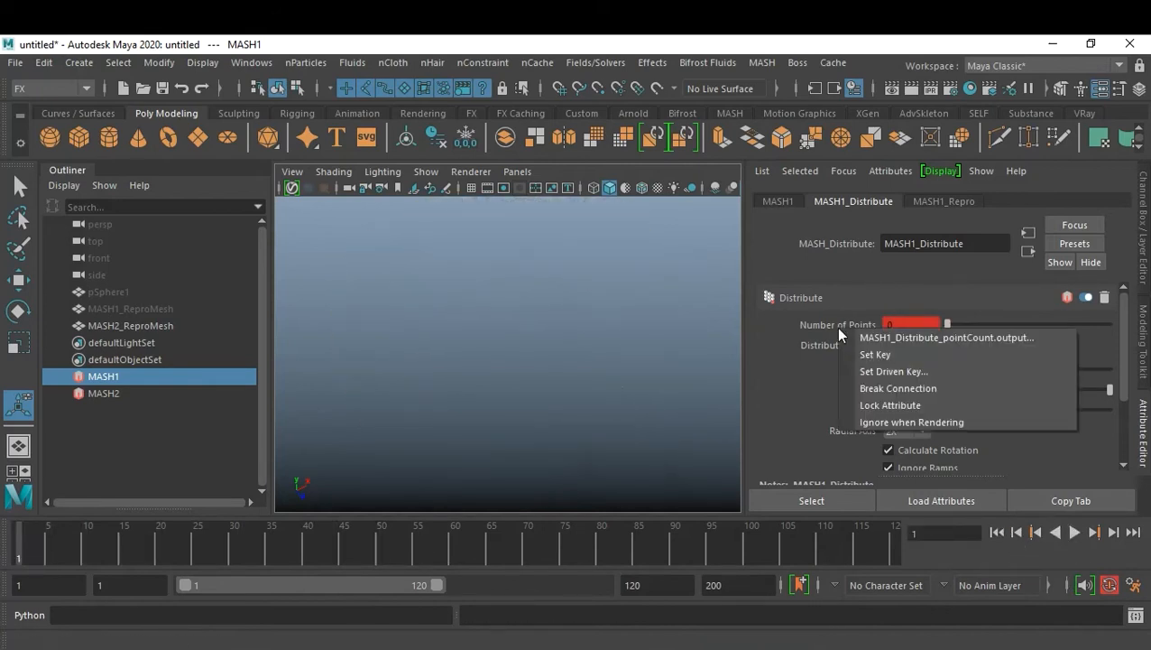
click(915, 394)
drag(953, 325, 966, 325)
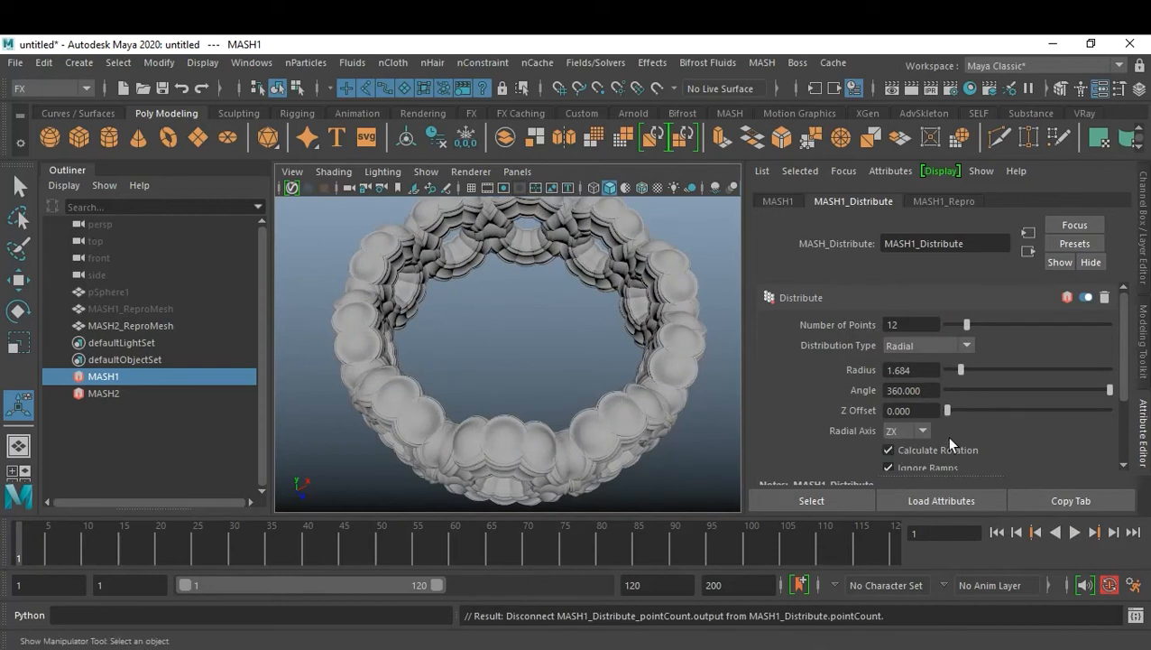
Set the MASH1 distribution Radius to 0 and key it at frames 1 and 20
drag(952, 368, 945, 367)
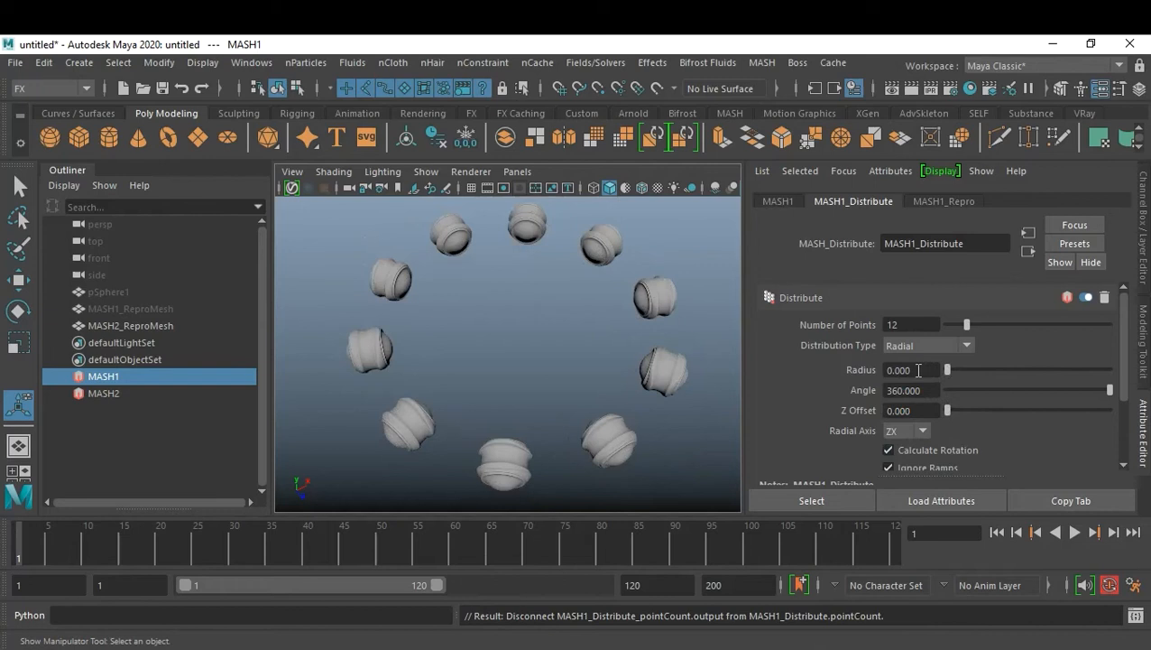
right_click(918, 370)
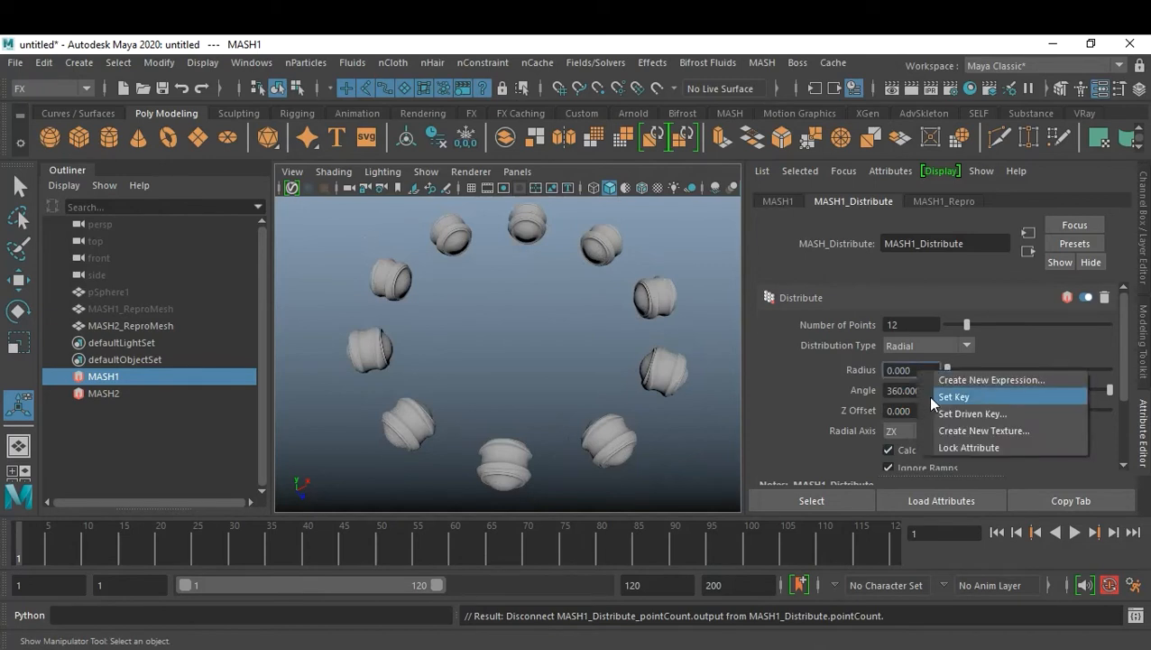
click(928, 396)
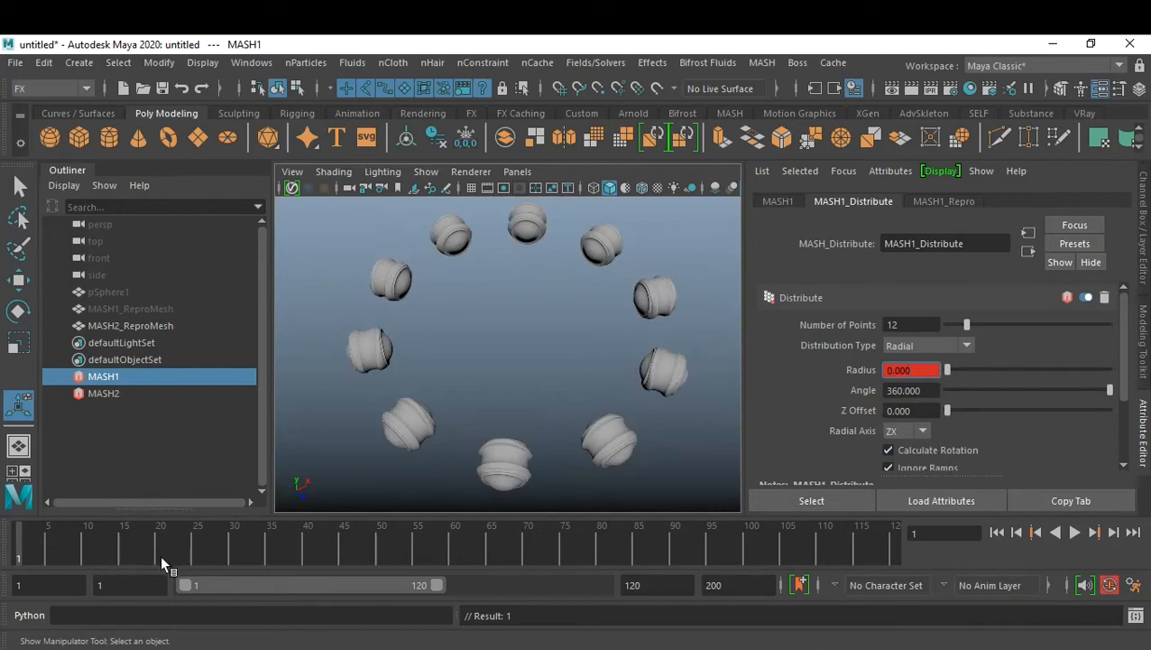
drag(152, 556, 158, 559)
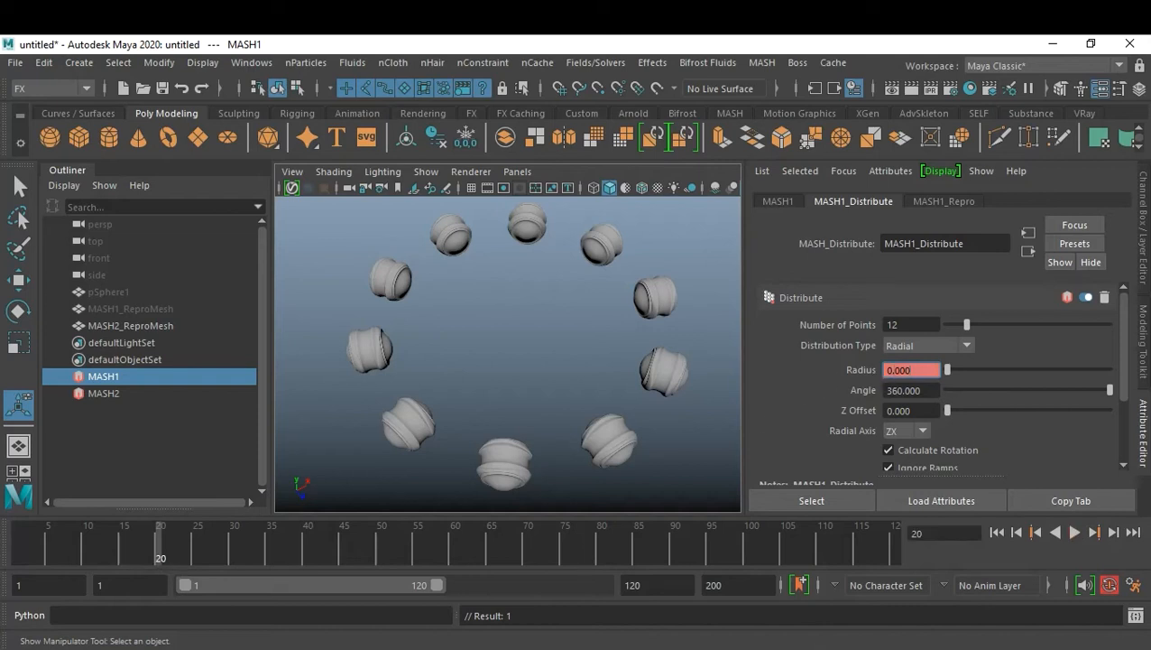
right_click(907, 371)
click(905, 396)
Back at frame 1, set the MASH1 distribution Angle to 0 and key it
drag(75, 545, 13, 565)
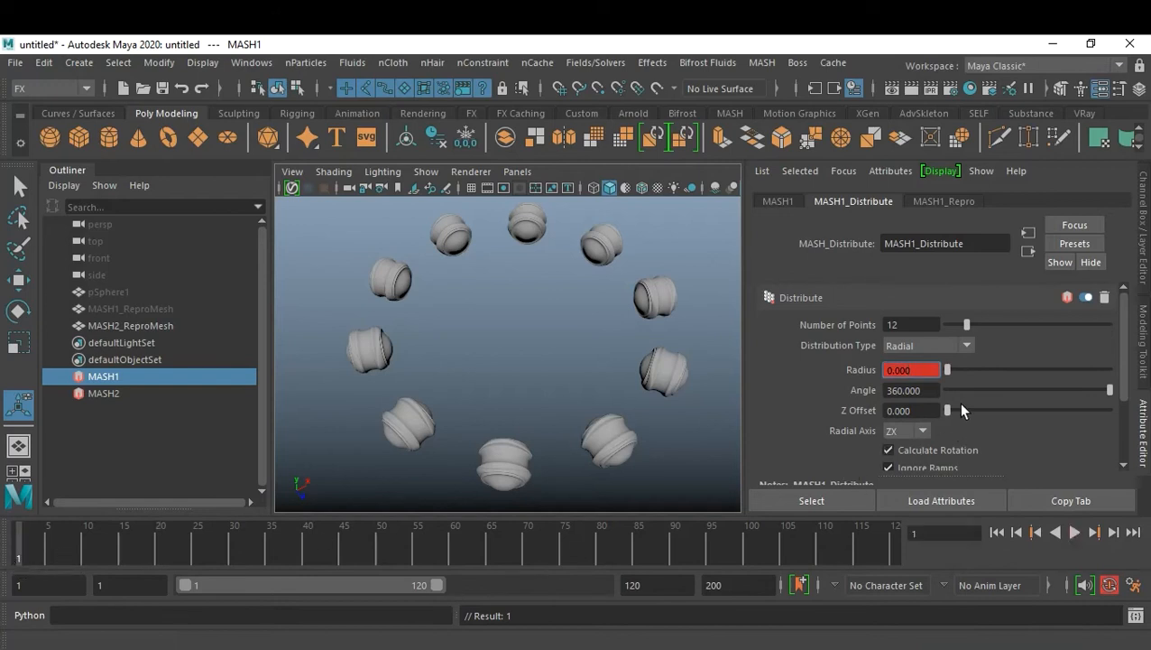
drag(951, 389, 956, 389)
double_click(930, 390)
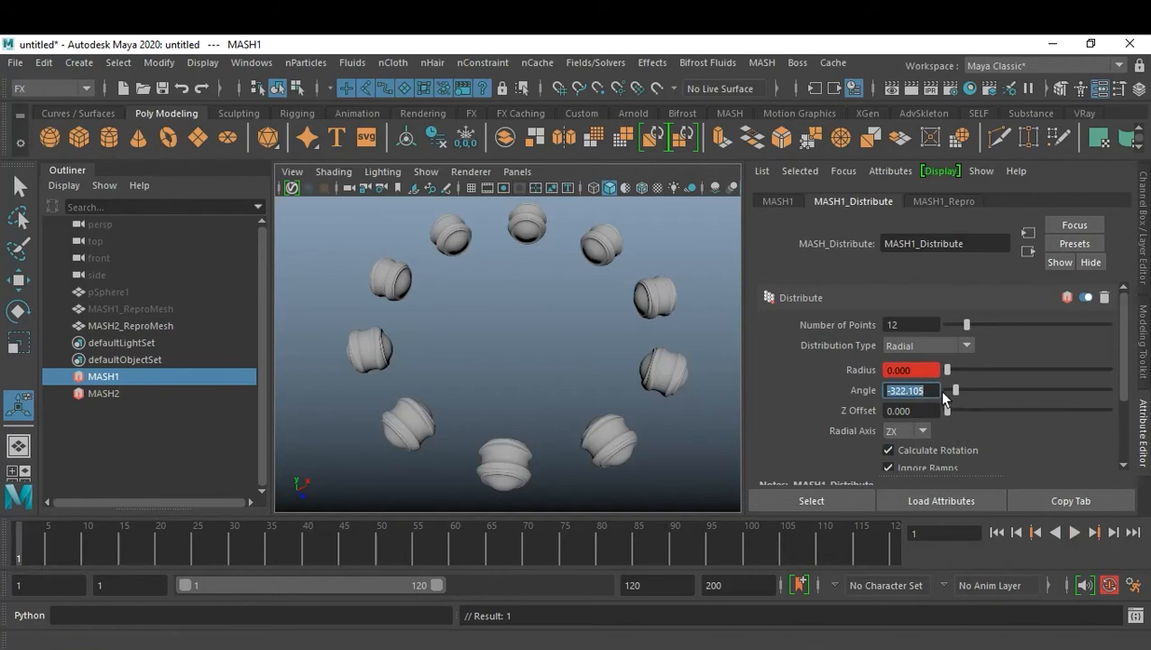
text(0)
key(Return)
key(Return)
right_click(940, 390)
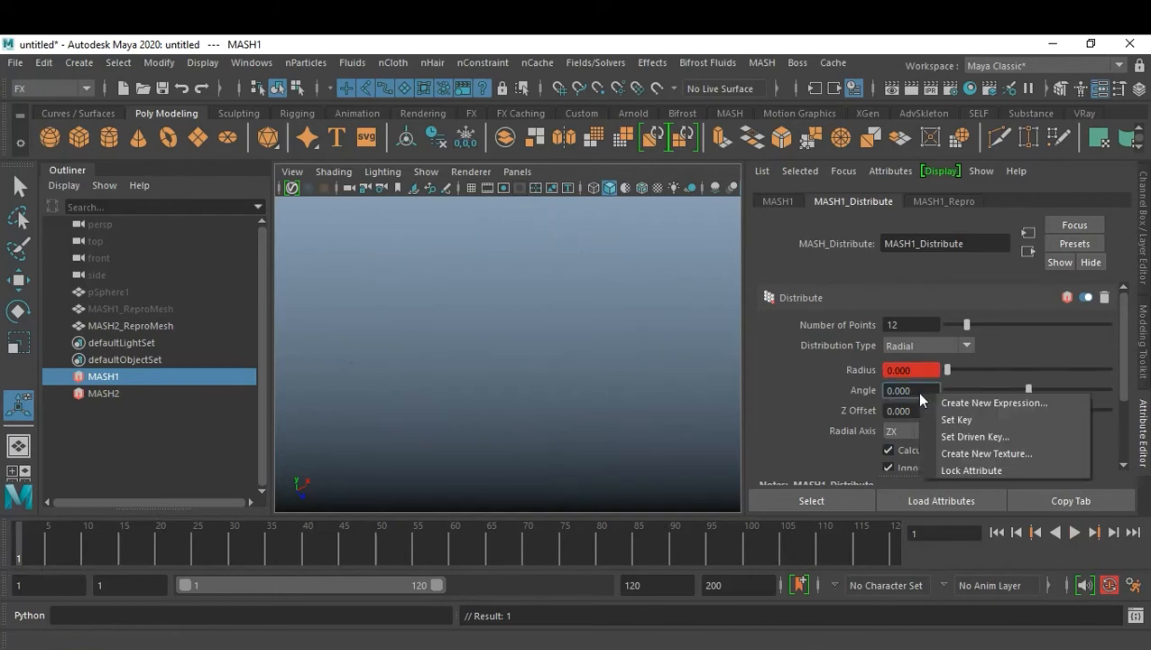
click(947, 415)
At frame 20, set the MASH1 distribution Angle to 360 and key it
click(160, 550)
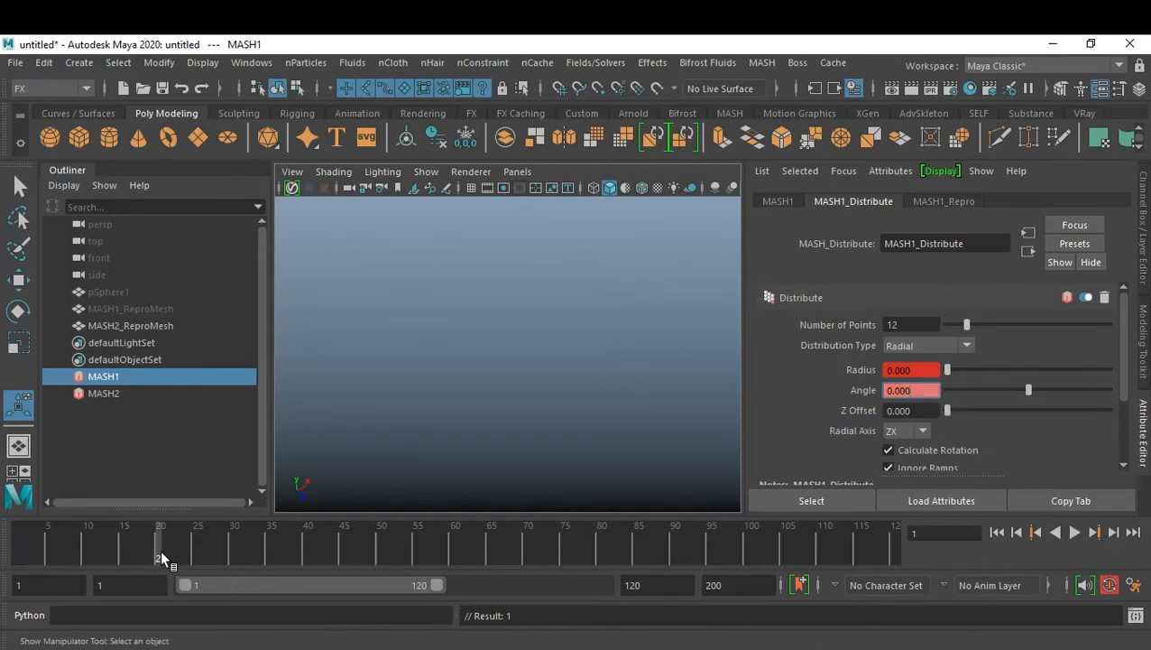
drag(1028, 390, 1121, 391)
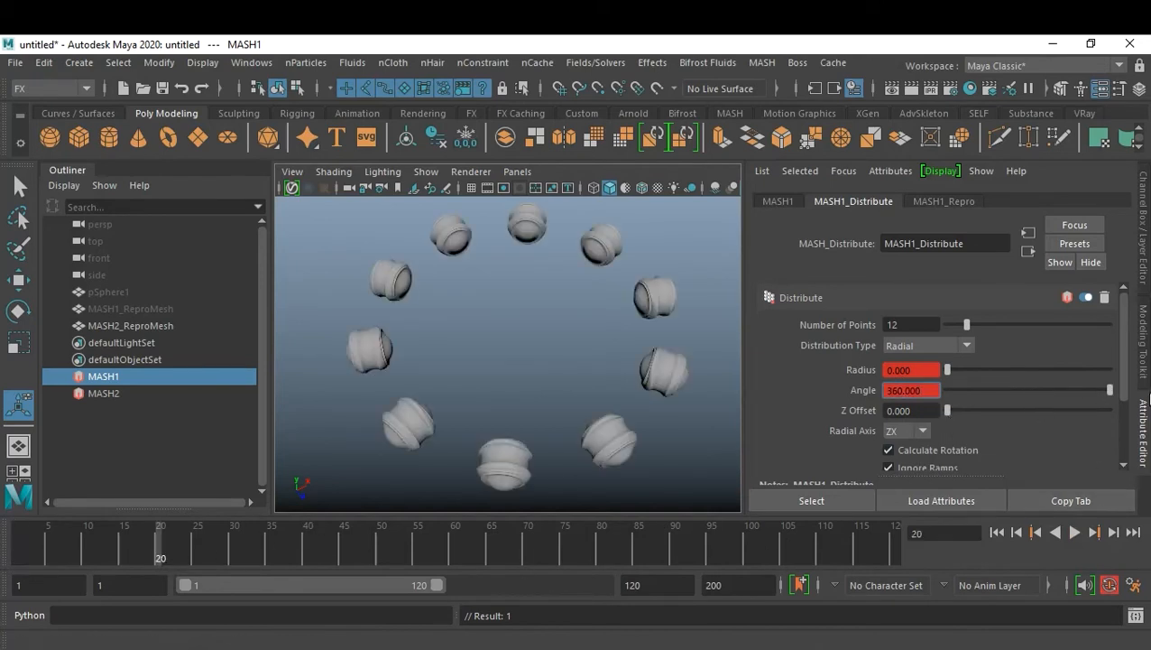
right_click(915, 389)
click(932, 411)
At frame 50, set the MASH1 distribution Radius to about 2.632 and key both Radius and Angle
click(375, 555)
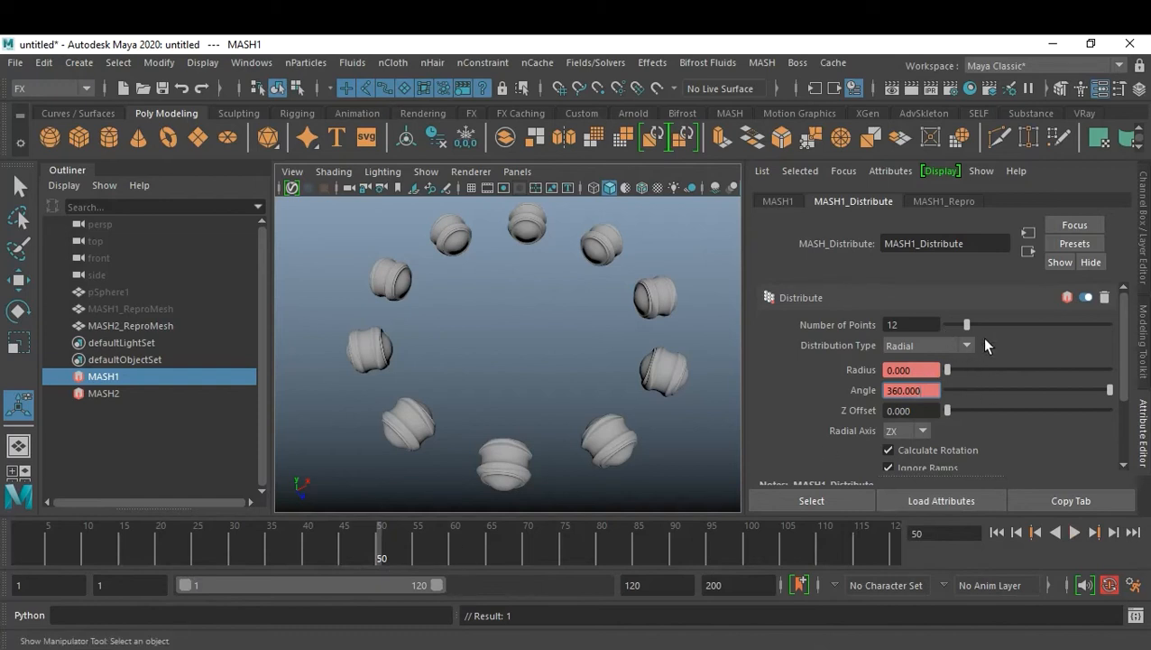
drag(947, 369, 968, 369)
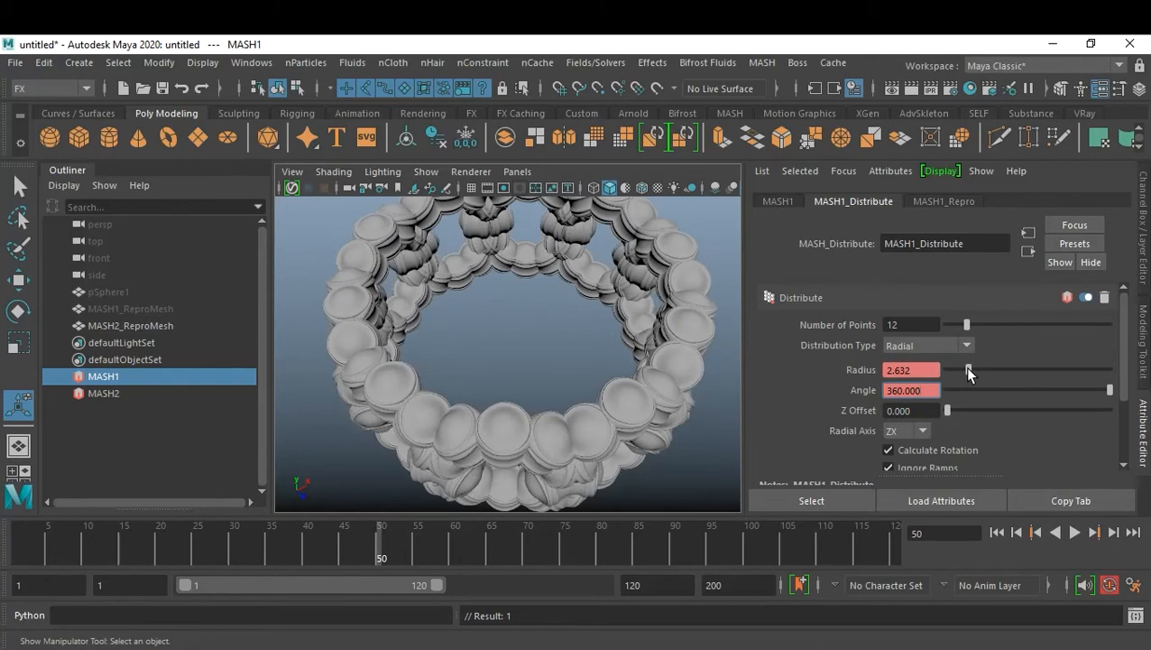
drag(968, 369, 968, 369)
right_click(905, 394)
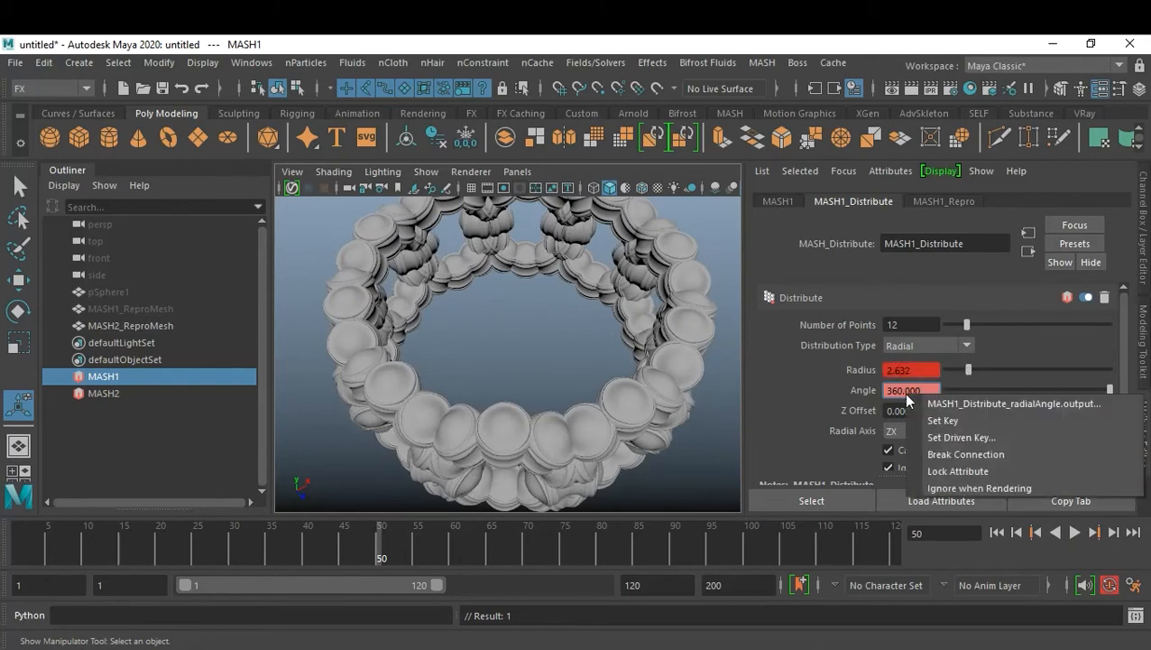
click(939, 420)
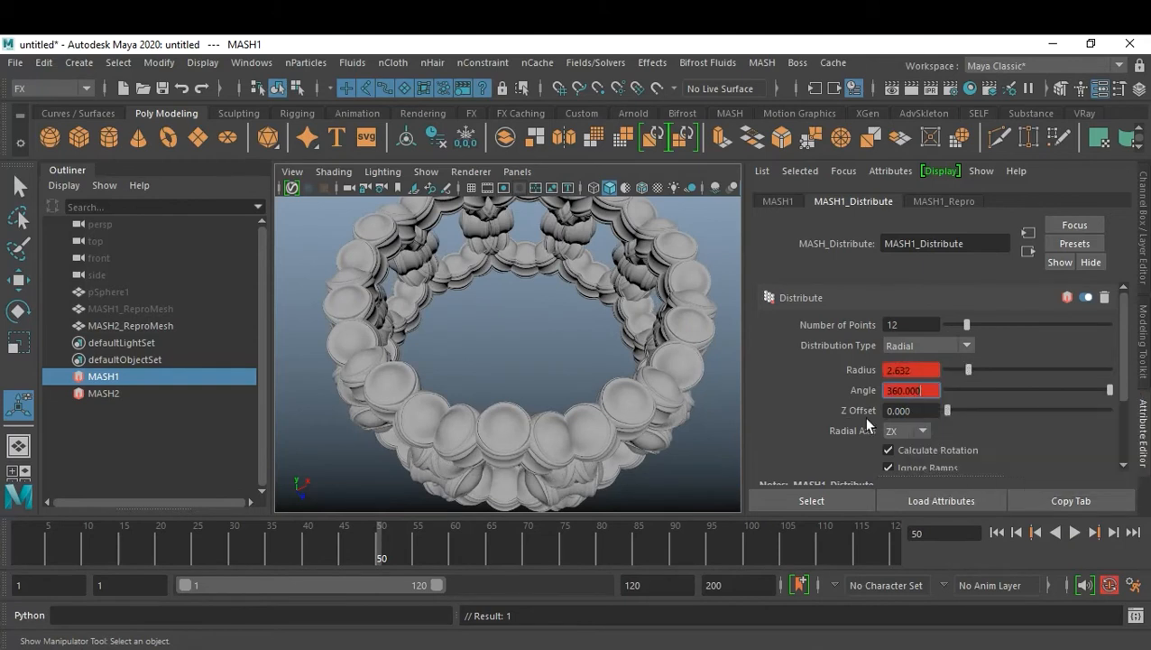
Play the MASH1 animation from the first frame, stop it and scrub the timeline to frame 35
click(1001, 532)
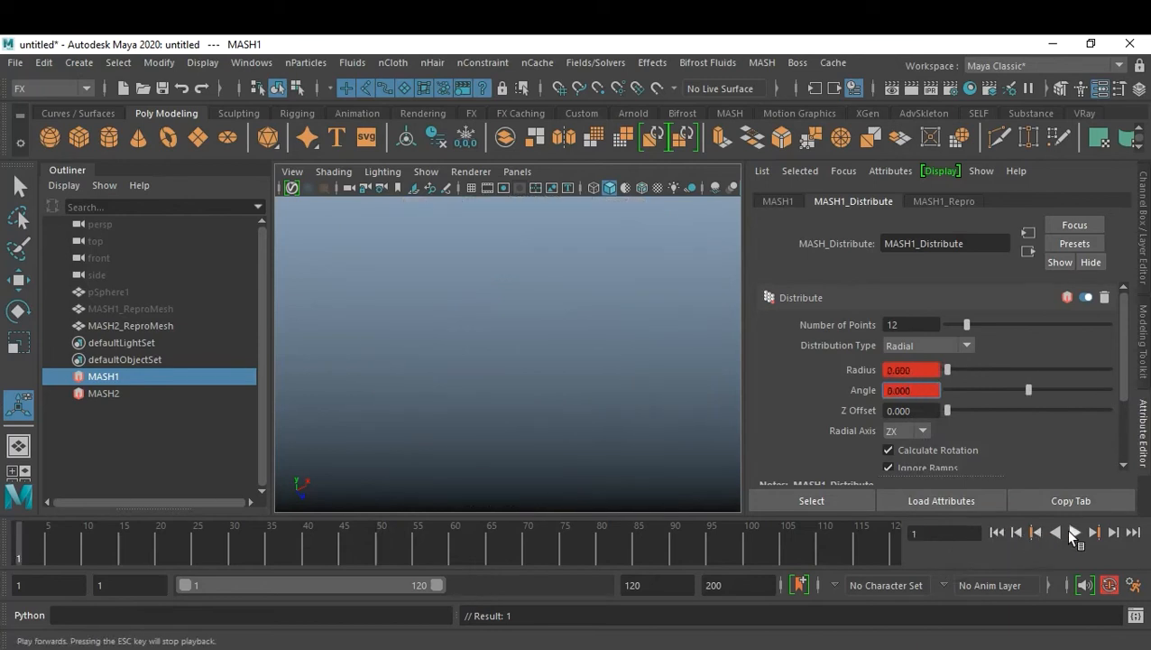
click(1074, 532)
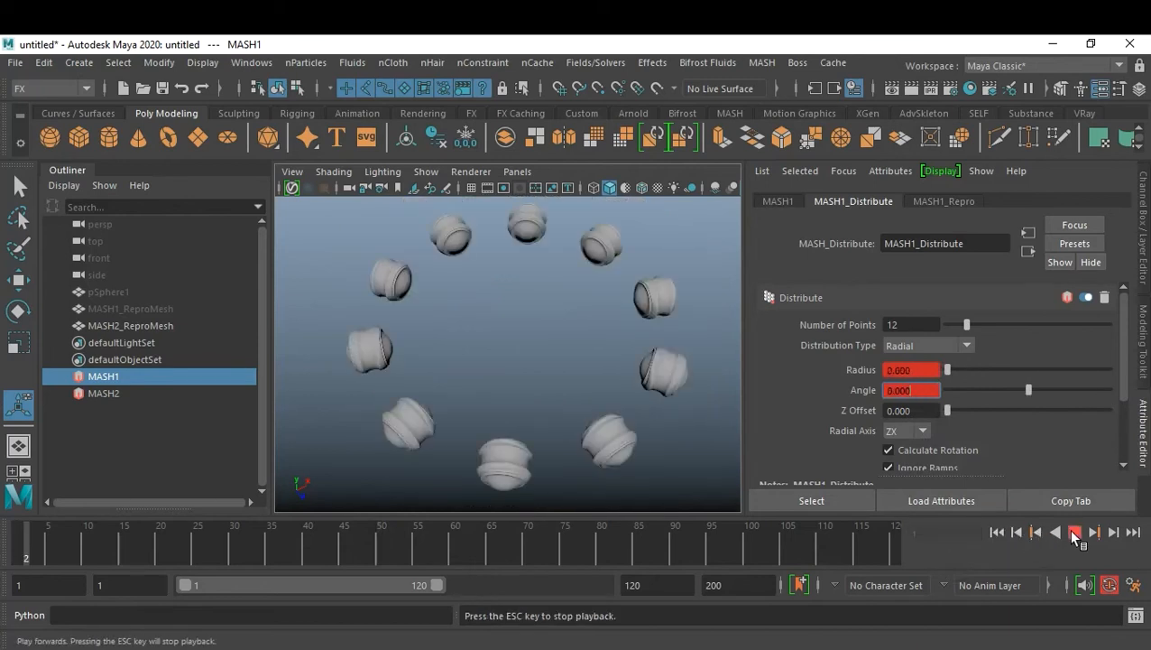
click(1073, 532)
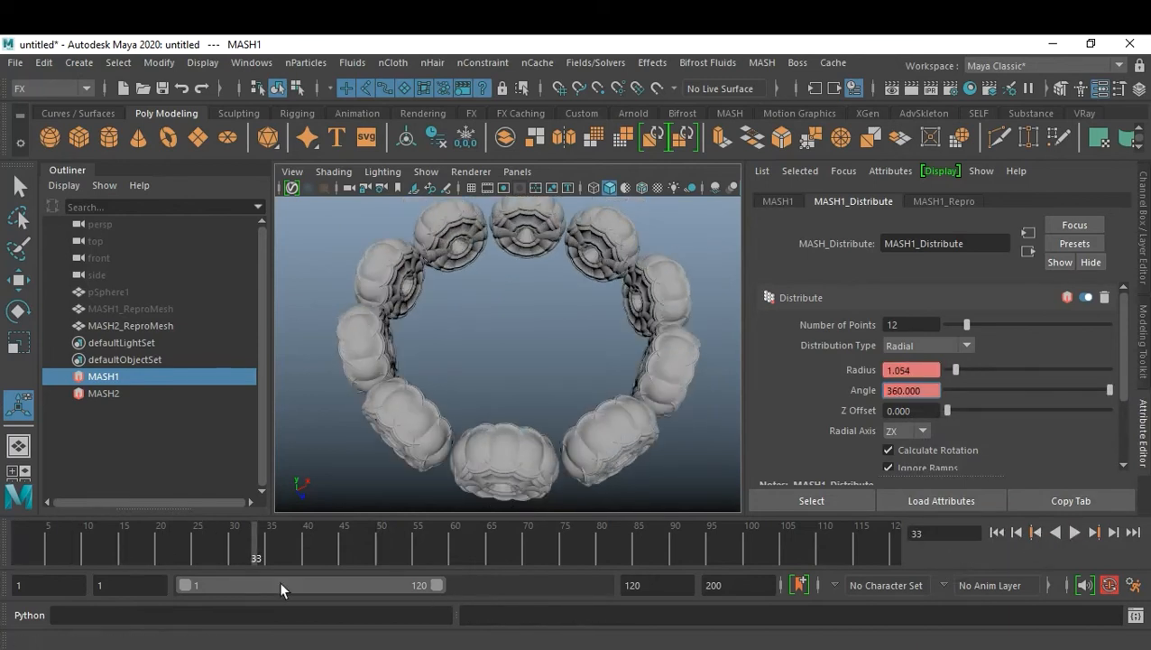
click(98, 533)
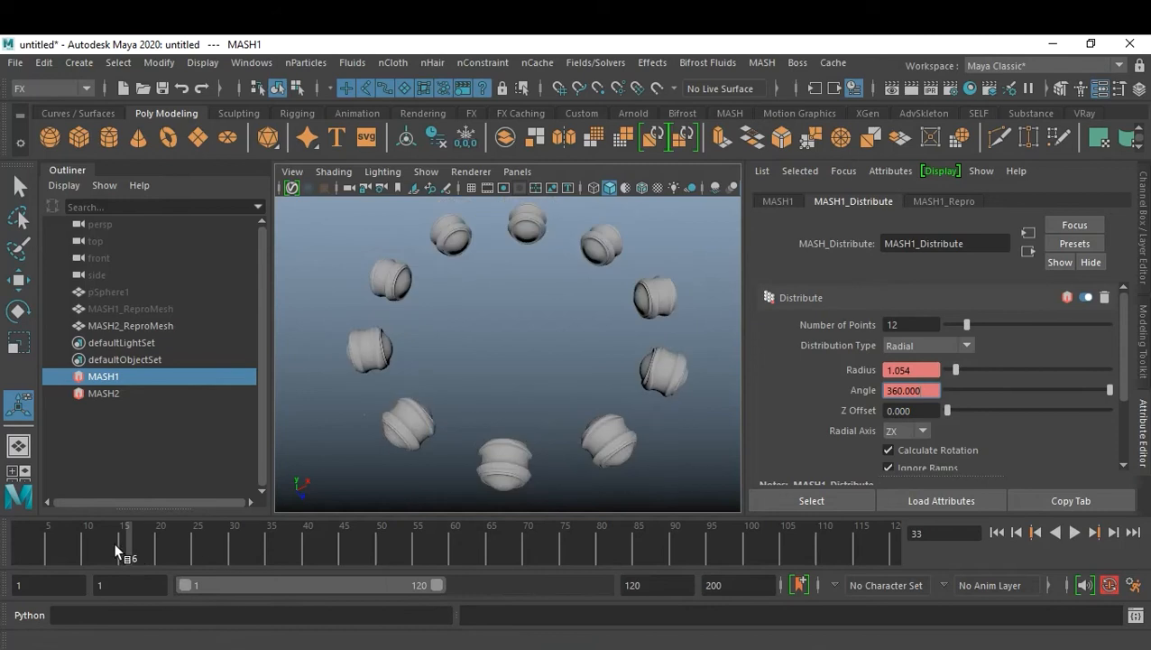
key(alt+v)
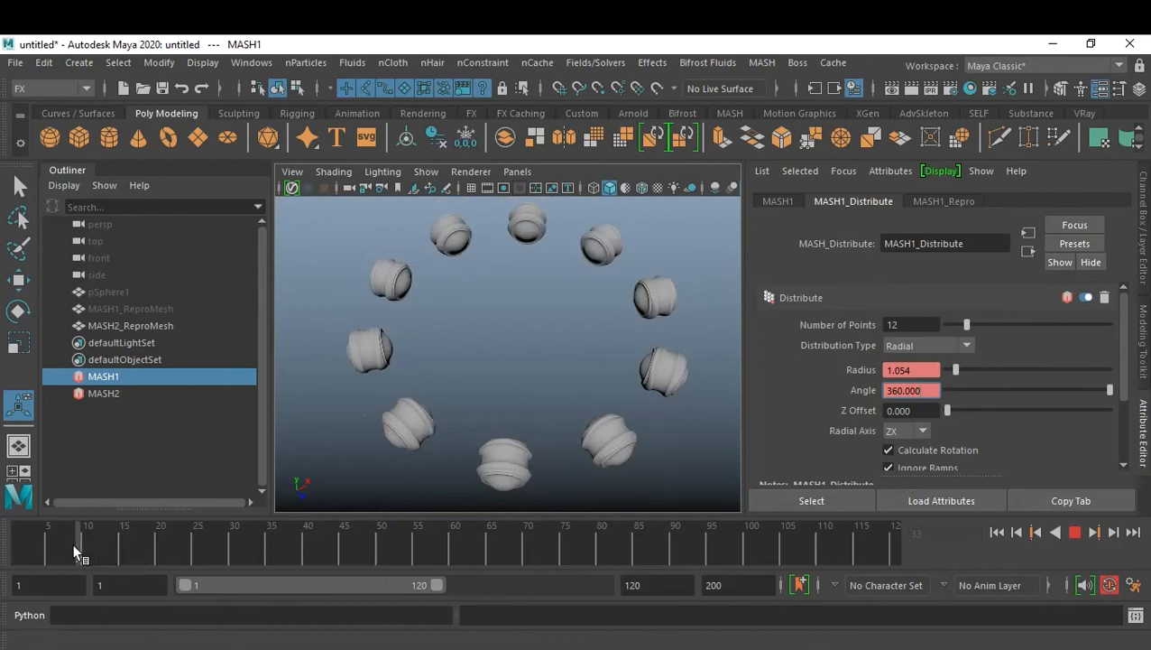
mouse_move(38, 545)
mouse_down()
mouse_move(2, 546)
mouse_move(295, 560)
mouse_move(269, 561)
mouse_up()
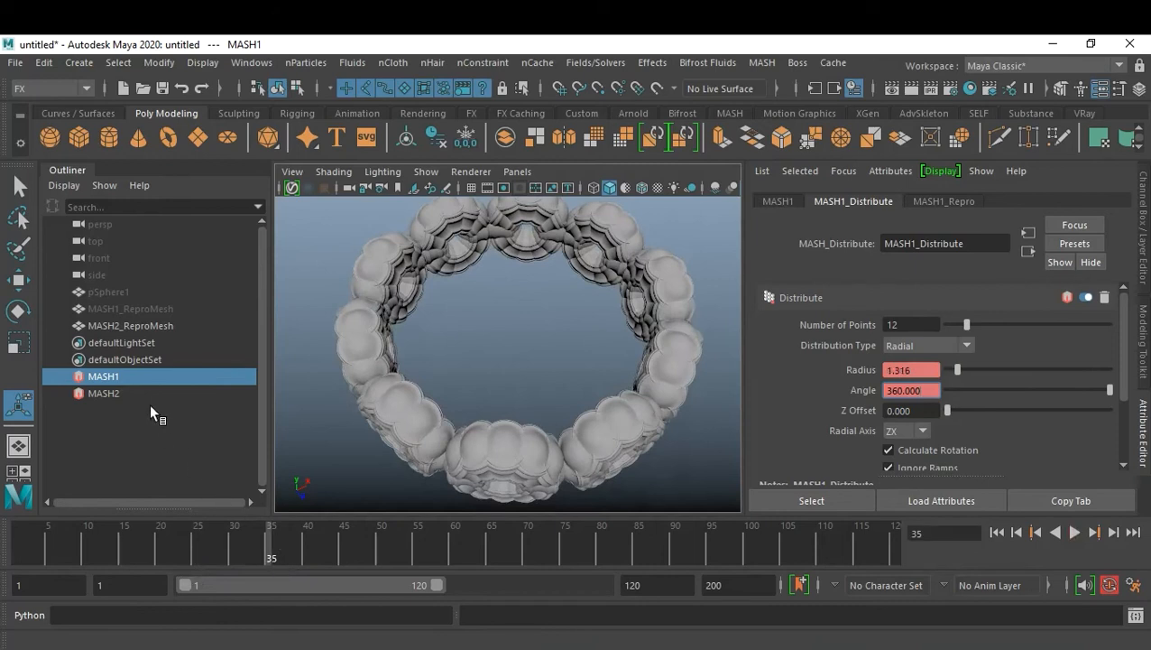
Set the MASH2 distribution Angle to 0 at frame 1 and key it
click(103, 393)
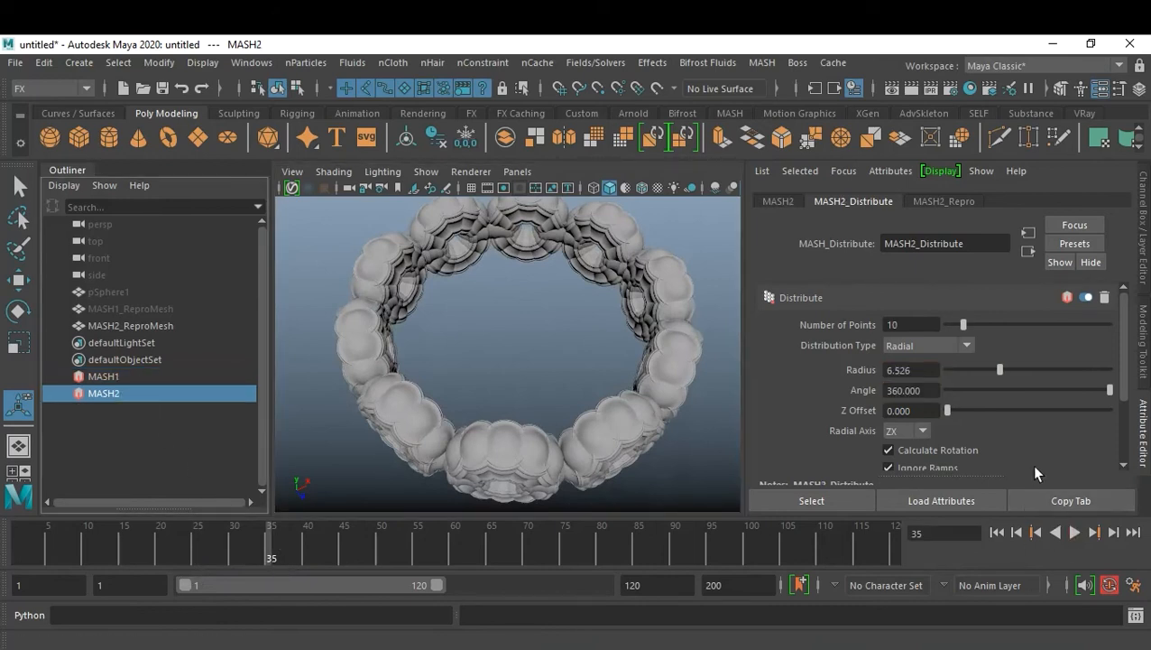
drag(1108, 390, 992, 394)
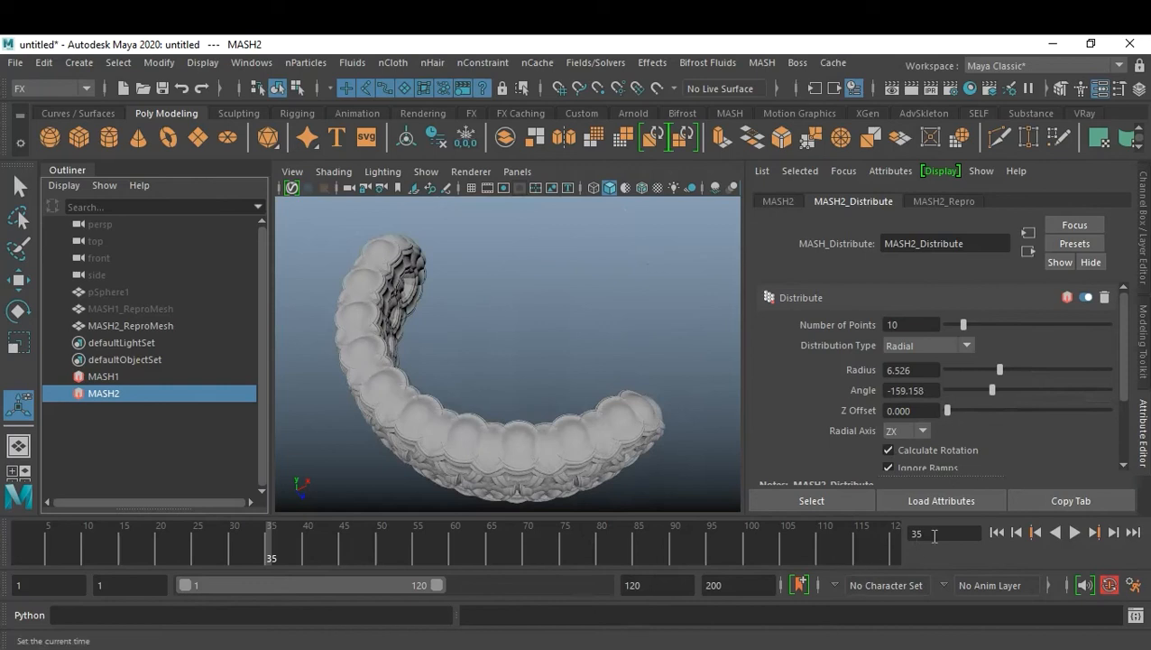
click(997, 532)
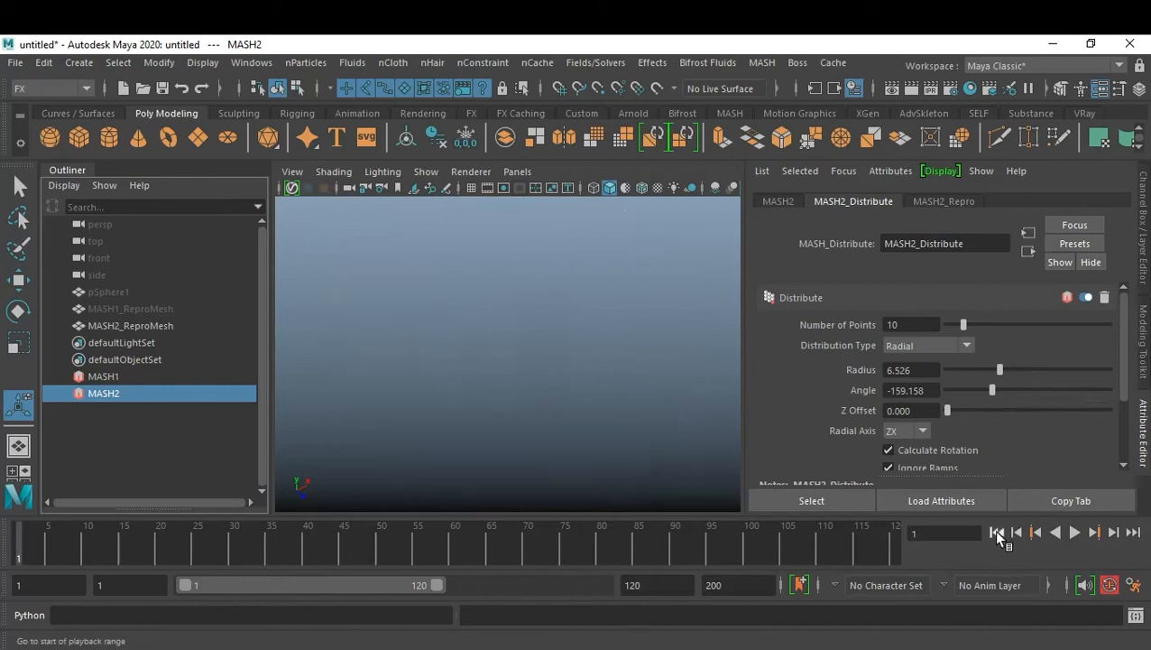
click(919, 390)
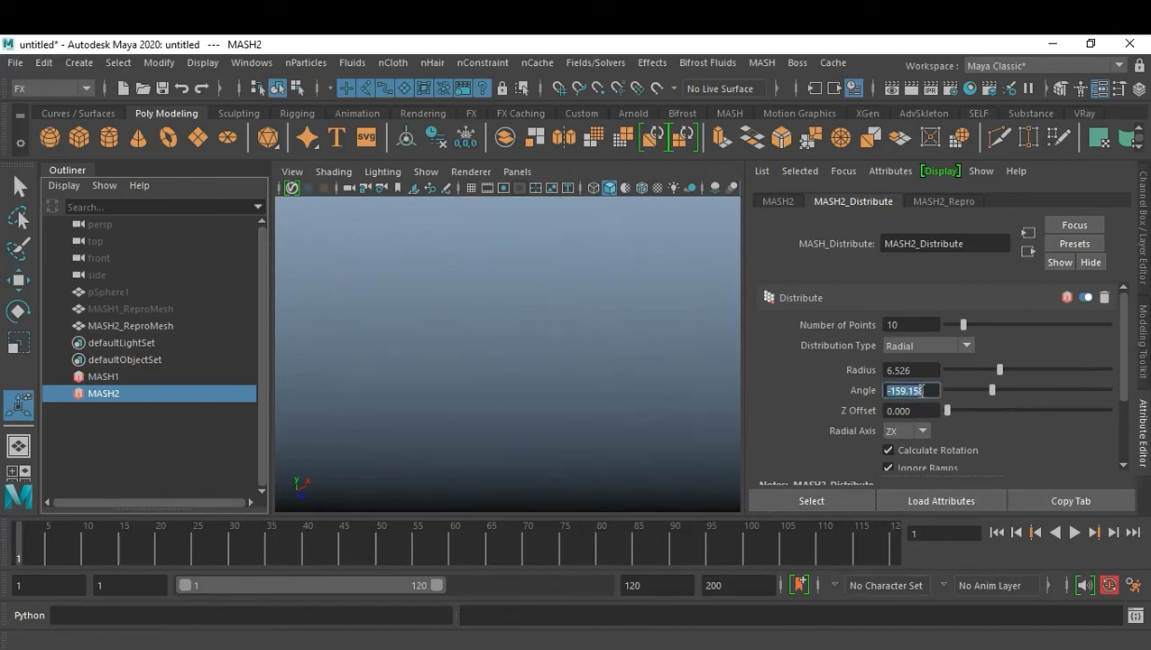
text(0)
key(Return)
right_click(919, 387)
click(947, 412)
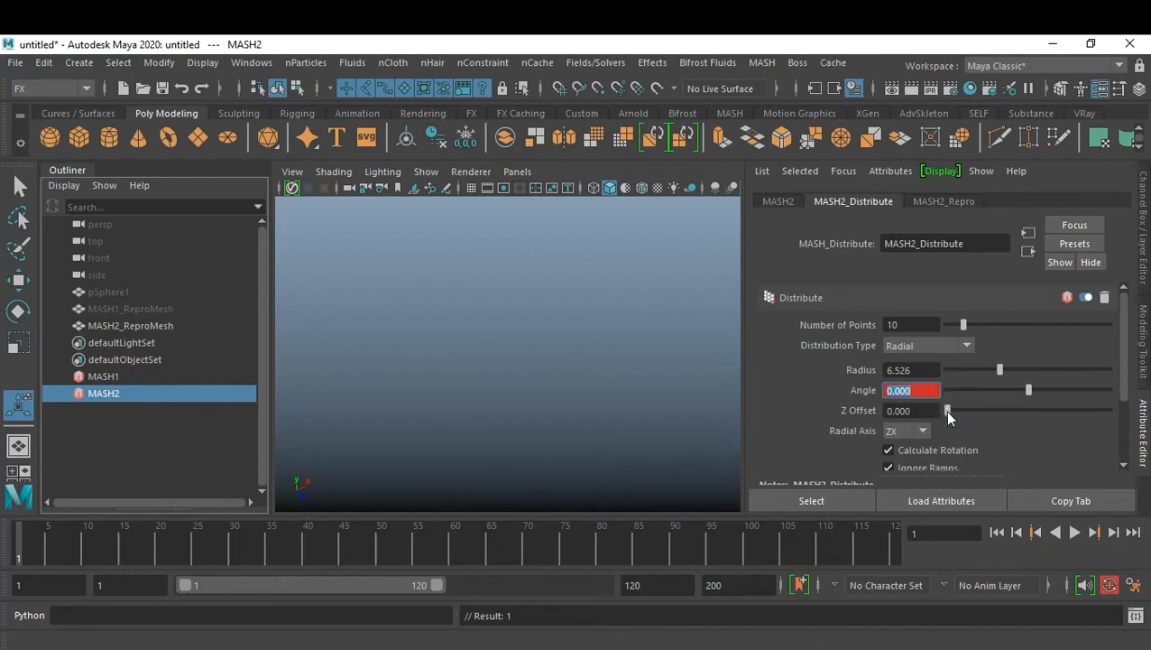
At frame 50, set the MASH2 distribution Angle to 360 and key it
click(379, 554)
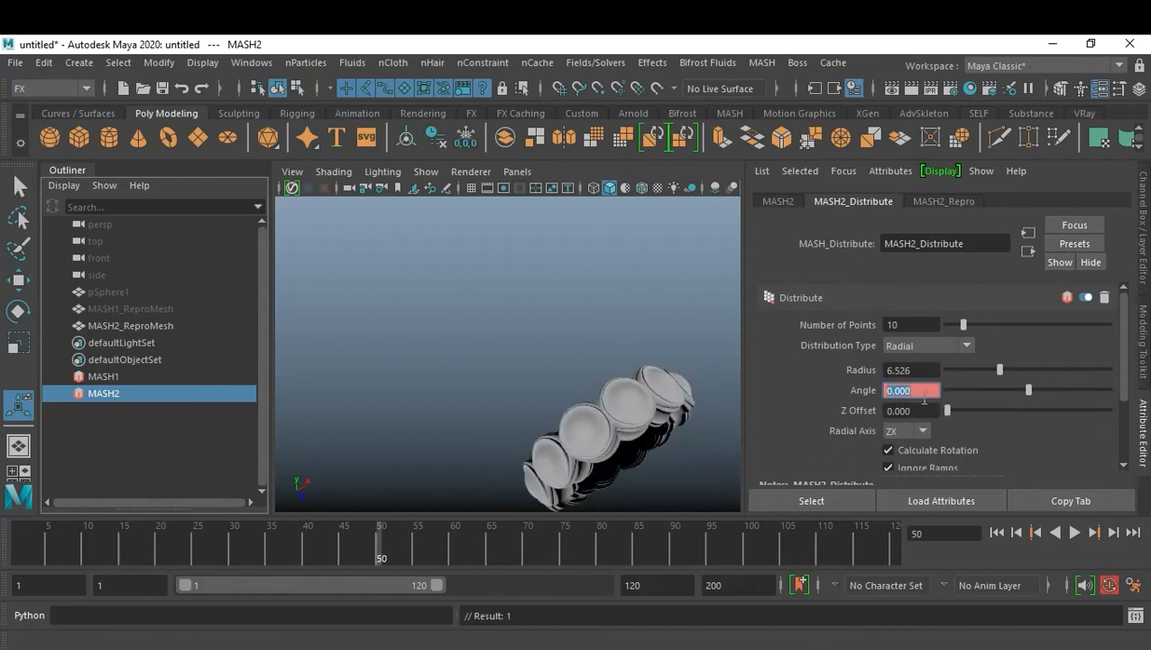
text(360)
key(Return)
click(939, 415)
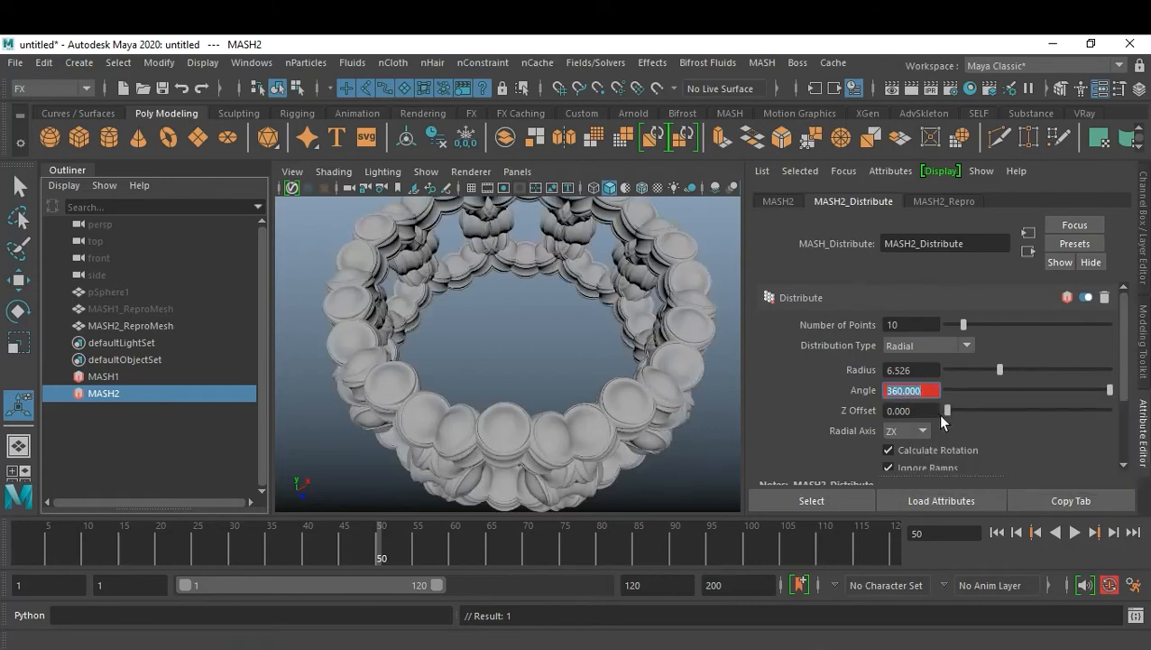
Play the combined MASH1 and MASH2 animation from the first frame, checking it from different view angles, and clear the selection
click(996, 532)
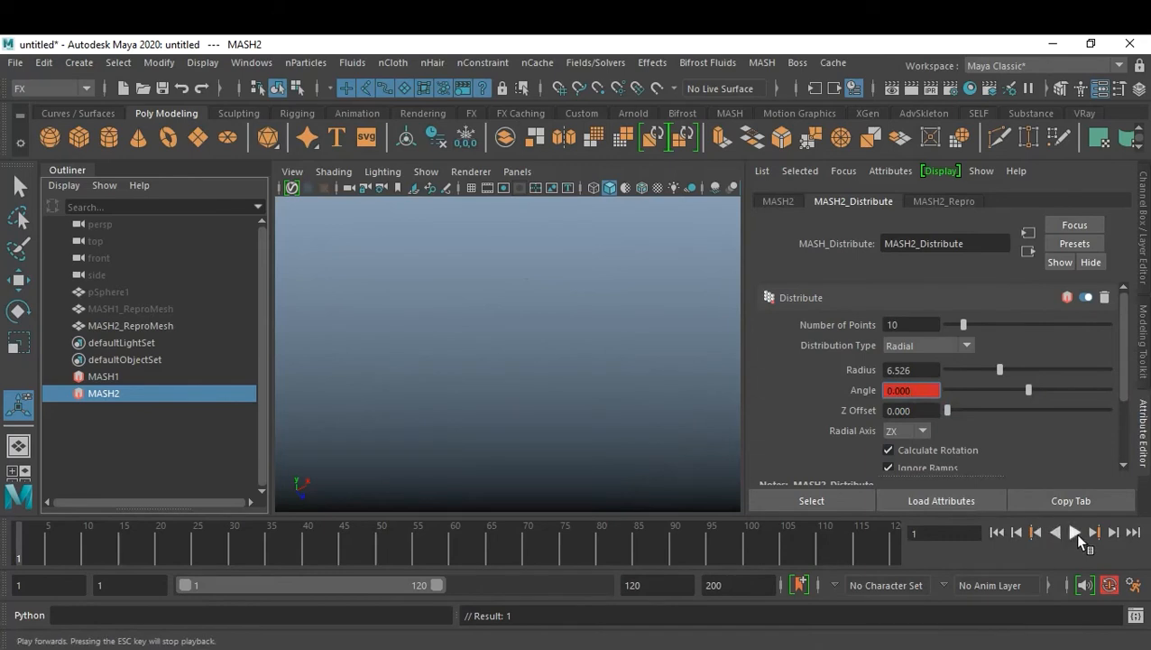
click(1074, 532)
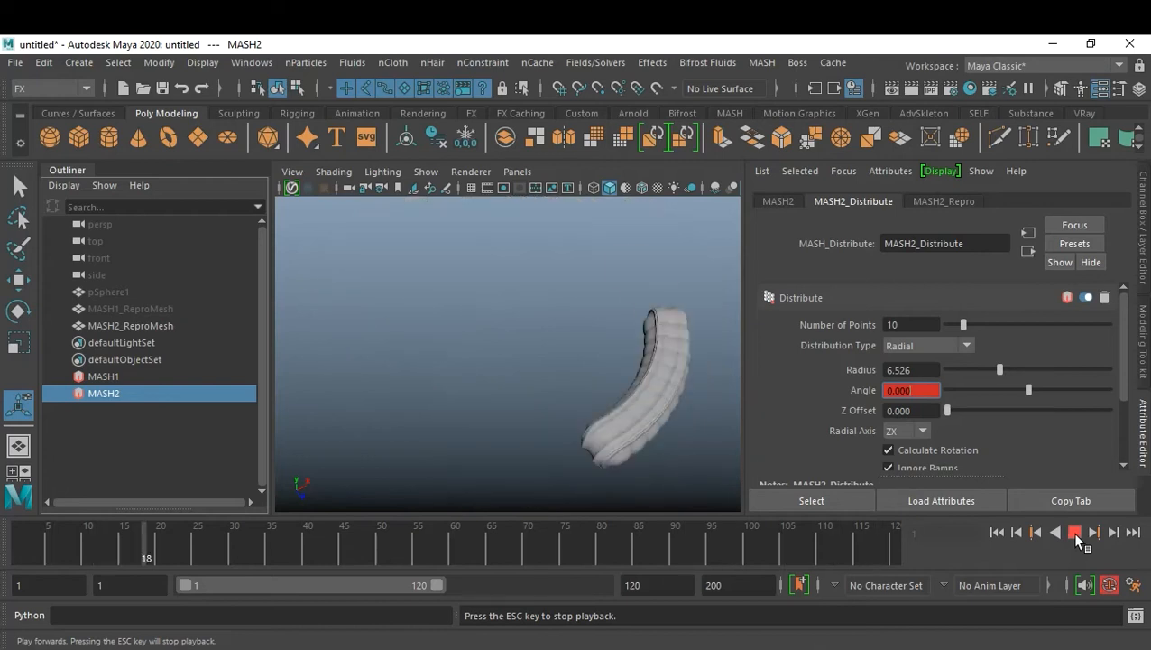
click(1074, 532)
alt+drag(560, 431, 594, 386)
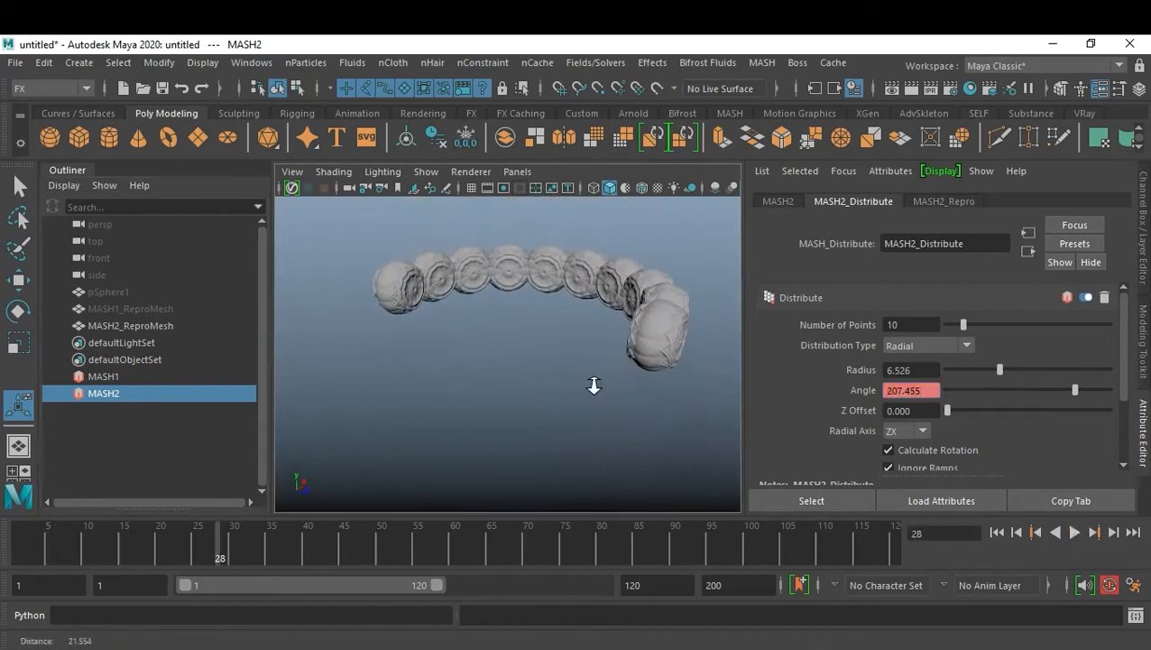
alt+right_drag(594, 385, 617, 416)
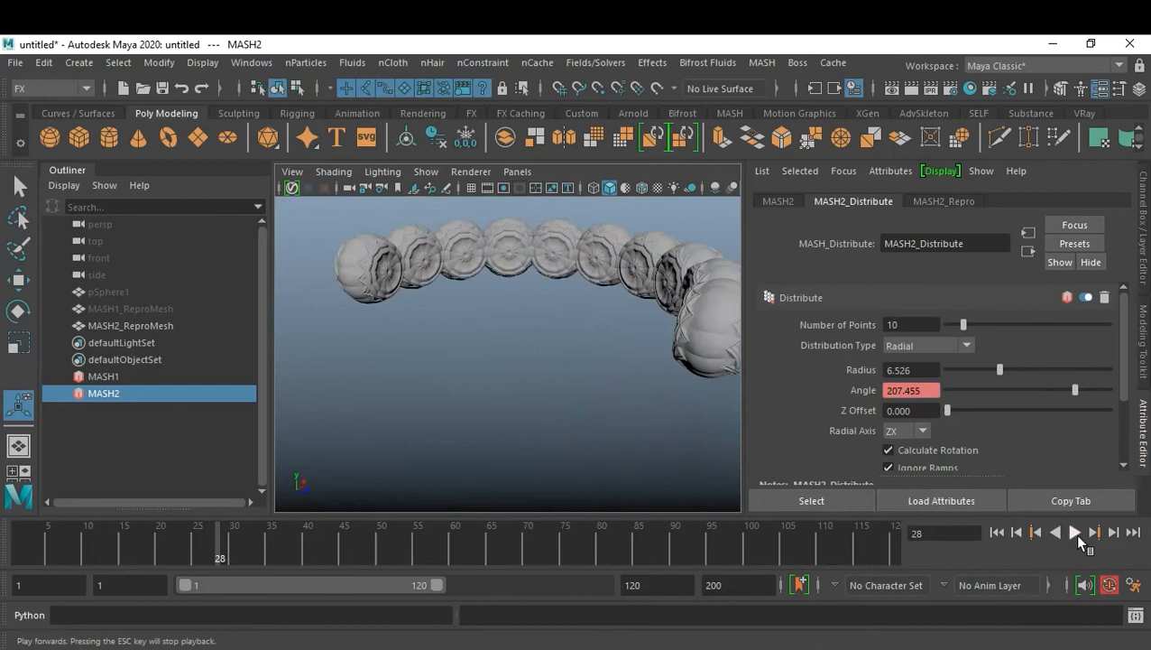
click(1072, 533)
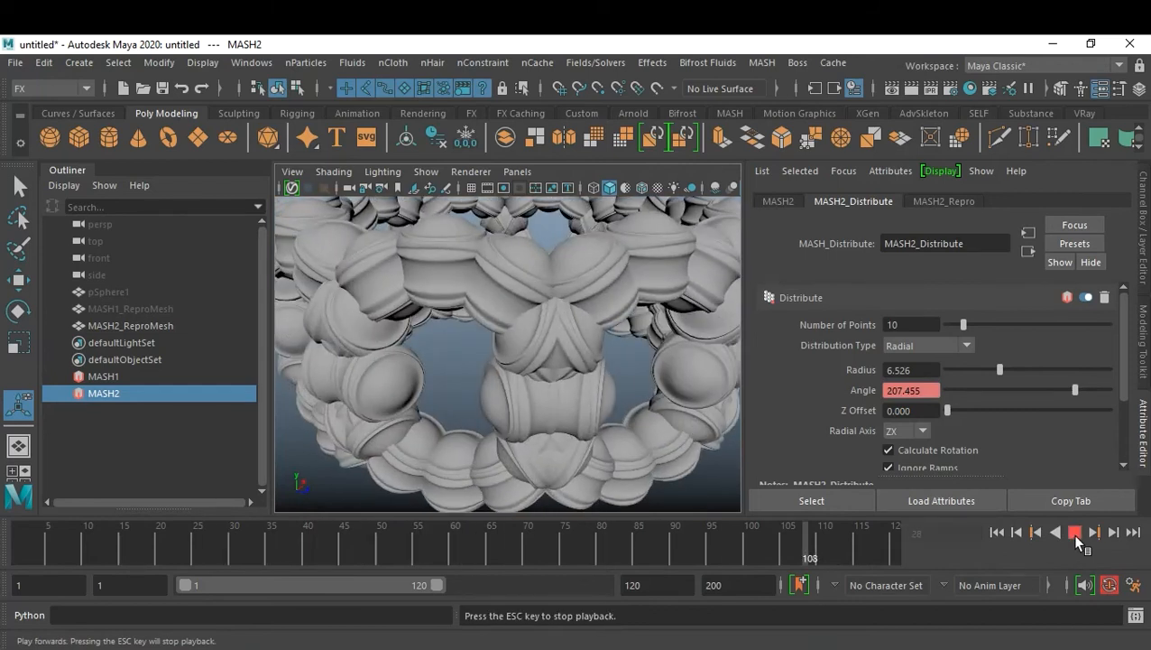
click(1074, 534)
alt+drag(573, 348, 628, 388)
click(557, 408)
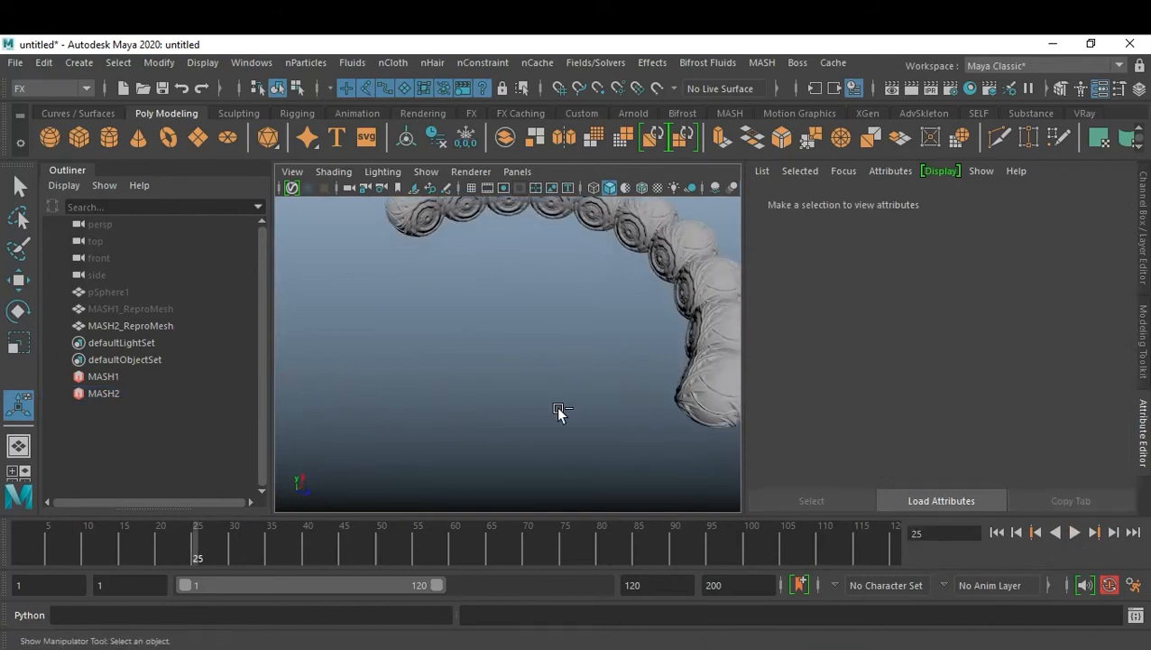
Enlarge the viewport with the timeline showing and replay the animation from frame 1, examining the pattern from another angle
key(ctrl+space)
alt+middle_drag(812, 388, 576, 365)
key(space)
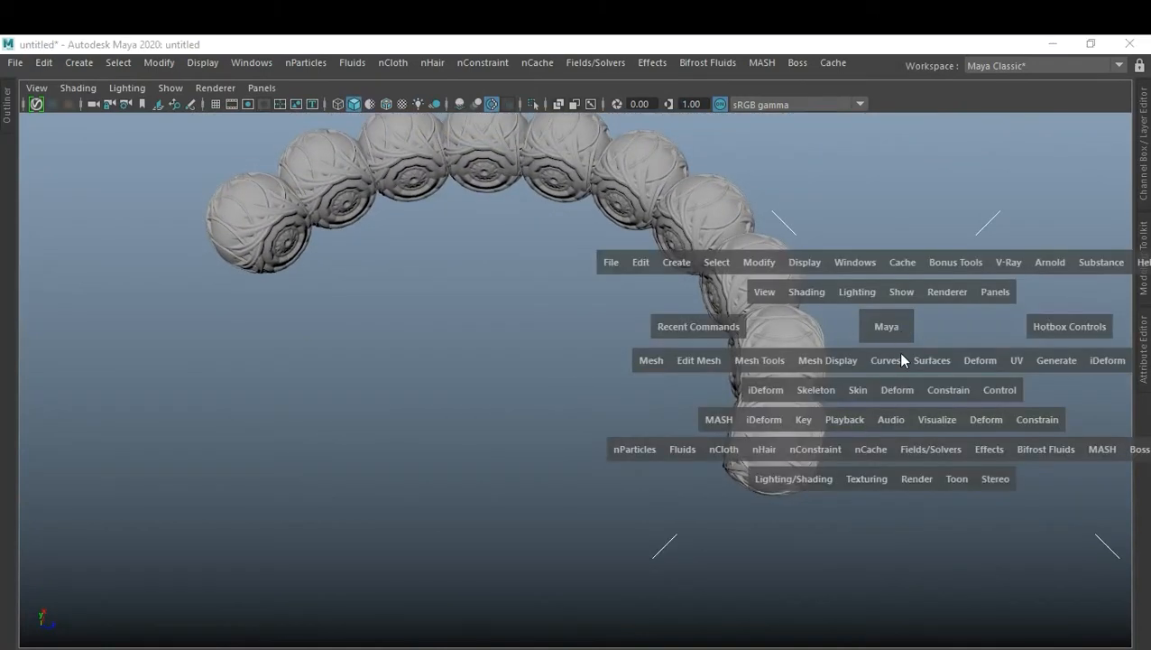
key(space)
drag(987, 531, 991, 570)
click(1075, 635)
click(998, 634)
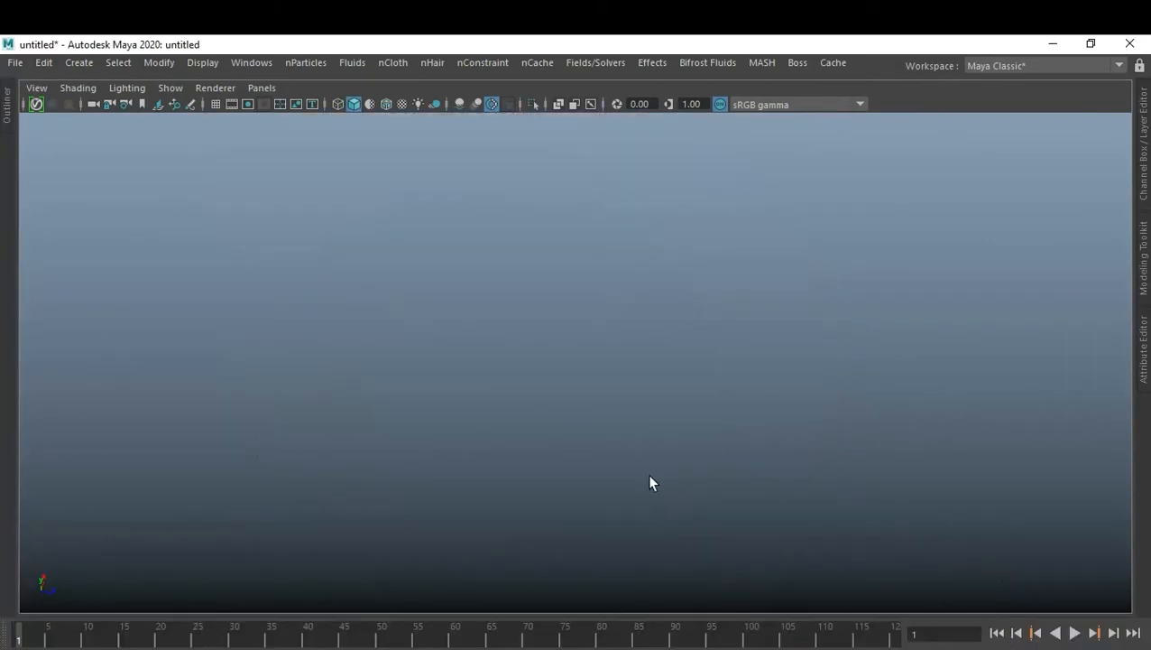
click(1075, 633)
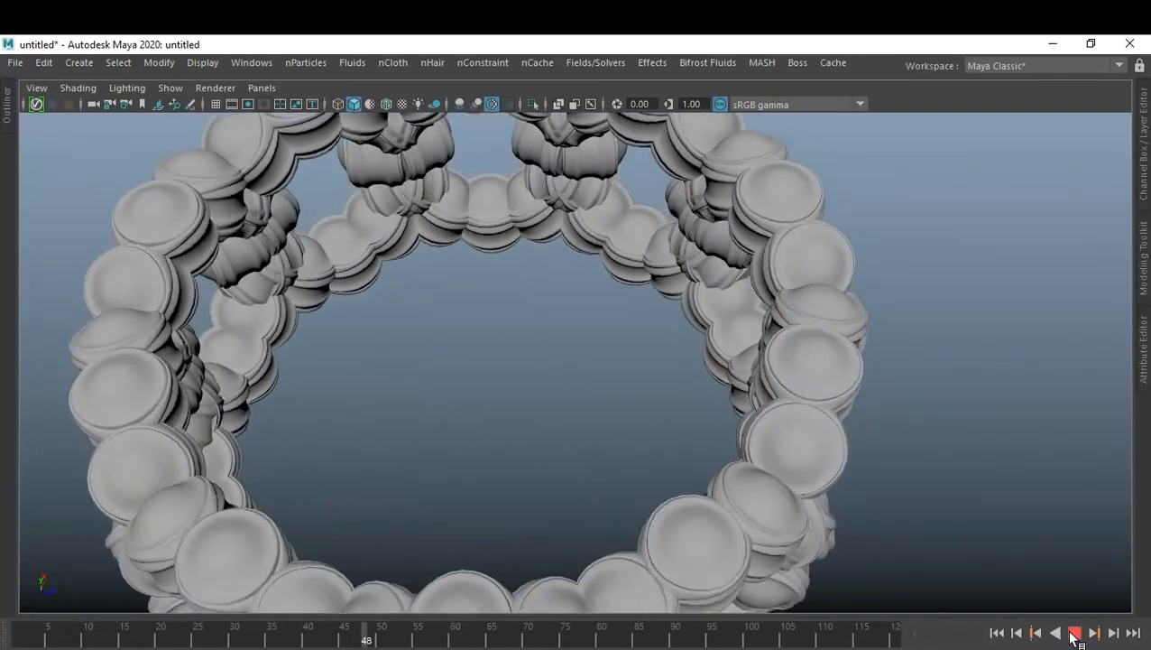
click(1074, 634)
alt+drag(712, 493, 761, 358)
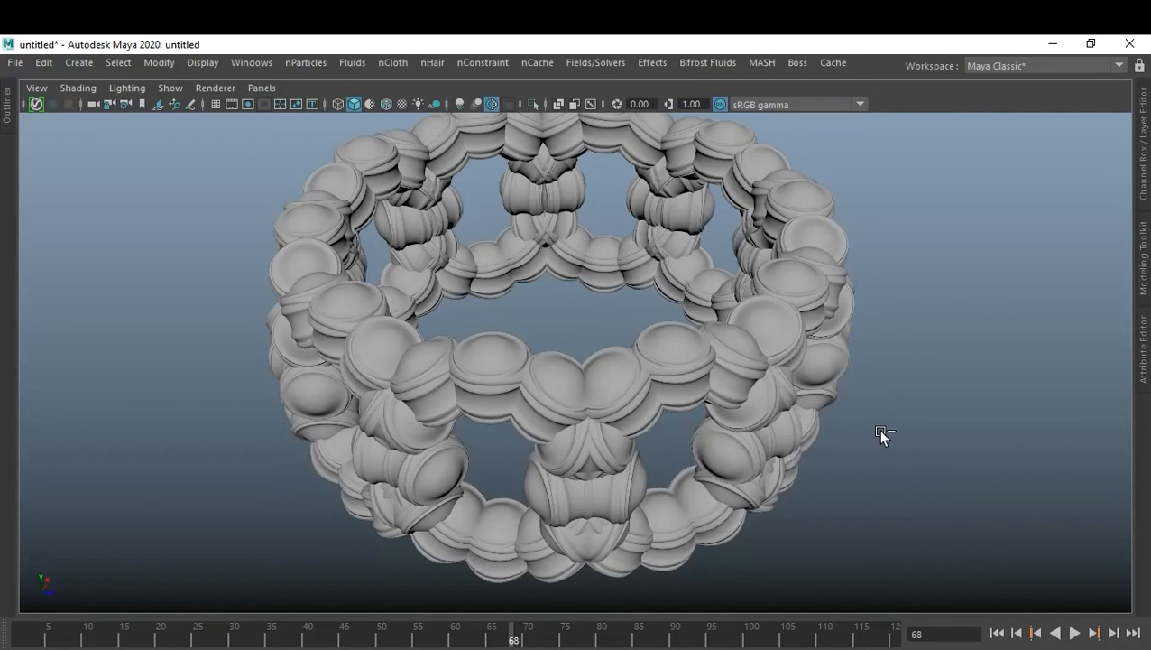
Restore the full interface layout, select MASH2_ReproMesh in the viewport and deselect it again
key(ctrl+space)
alt+drag(649, 386, 550, 383)
click(532, 404)
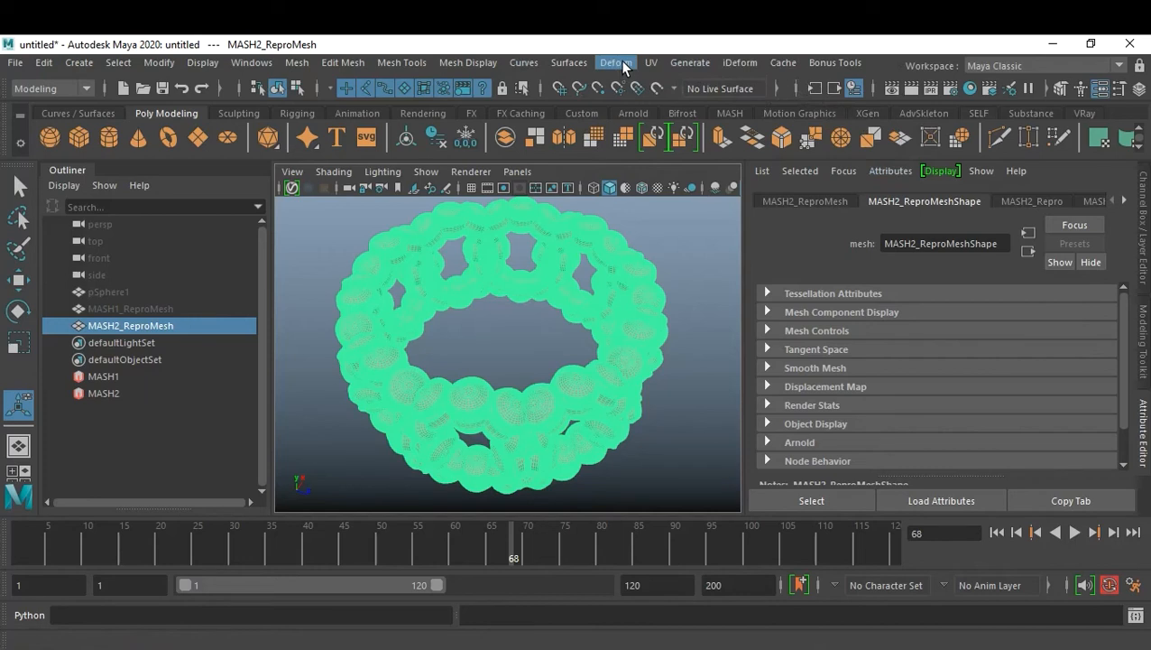
click(685, 241)
key(q)
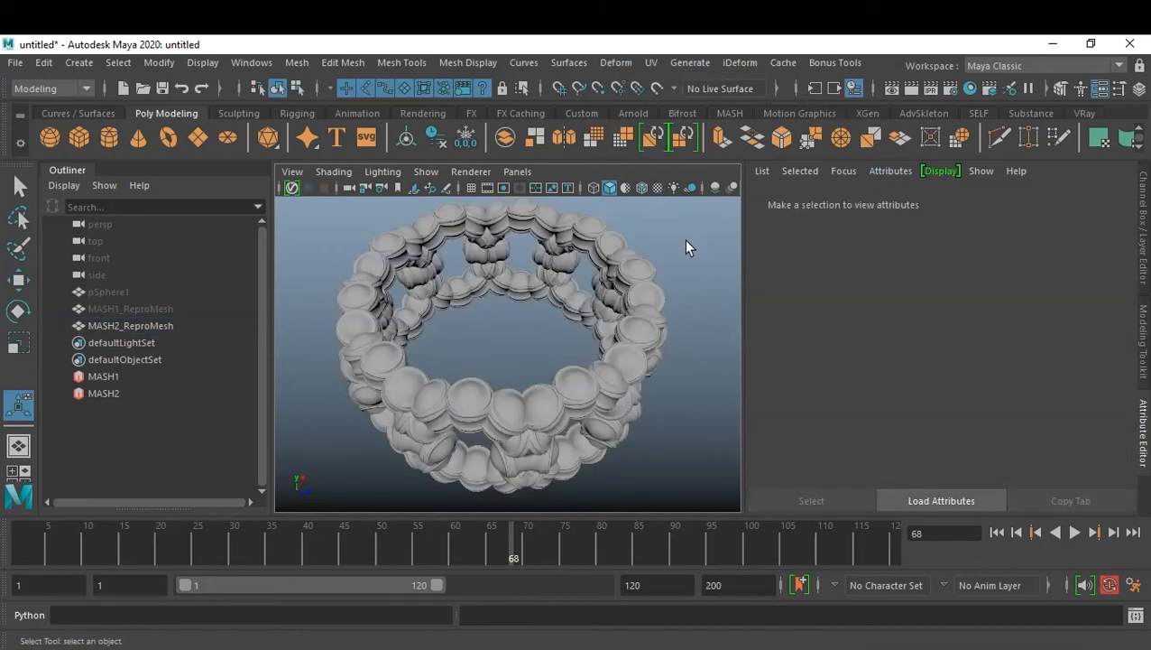
Begin saving the scene under a new name and, while choosing the project location, create the folder 17-02-21 in G:\FX DEMO
key(ctrl+shift+s)
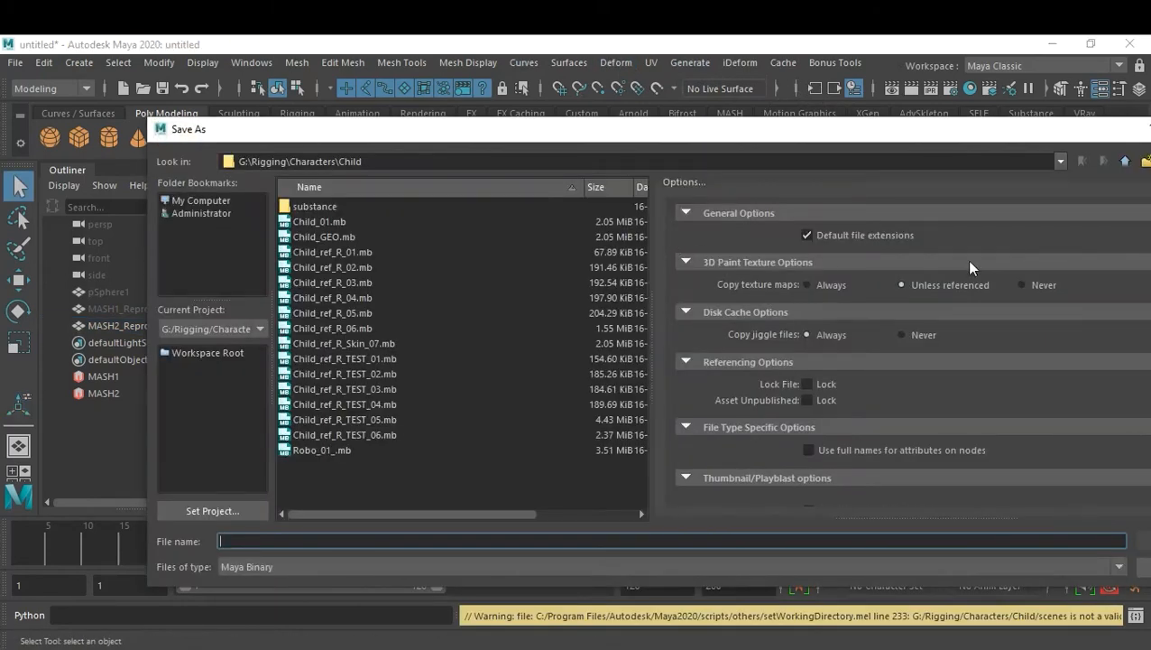
click(212, 511)
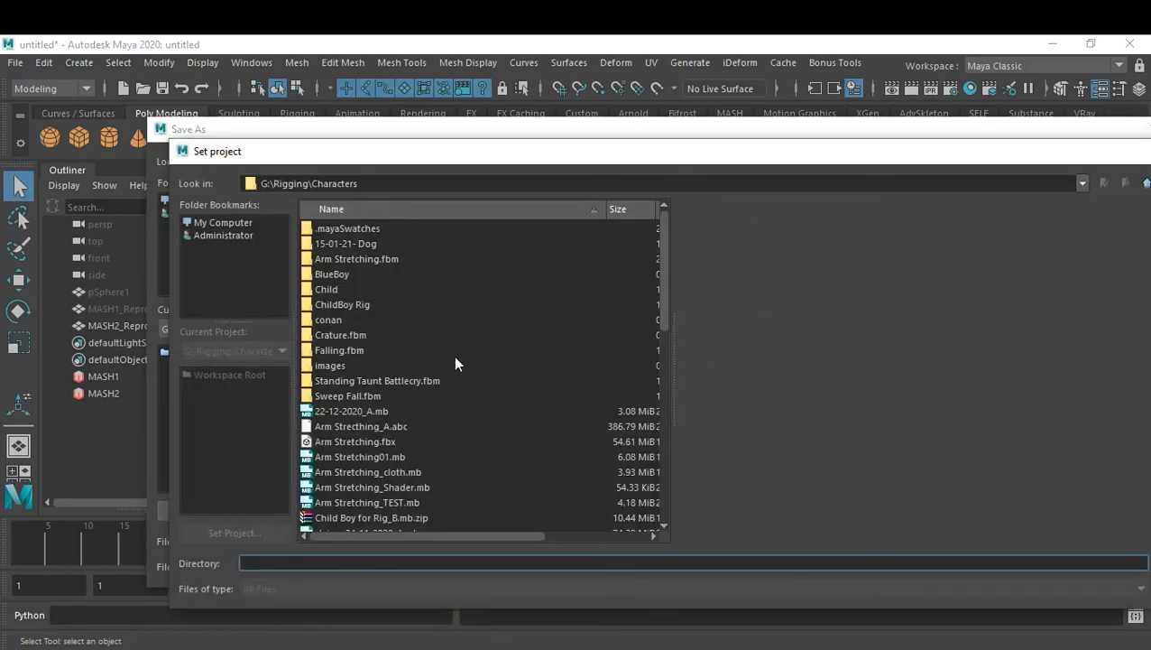
click(1145, 184)
drag(379, 153, 271, 124)
click(1036, 155)
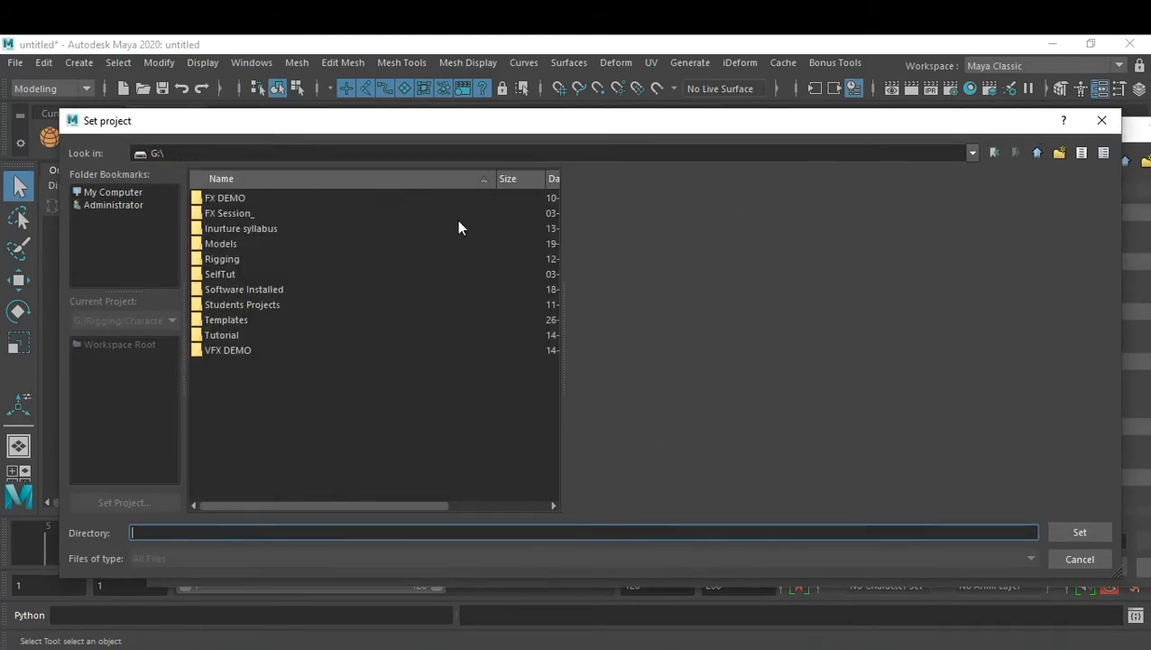
double_click(243, 196)
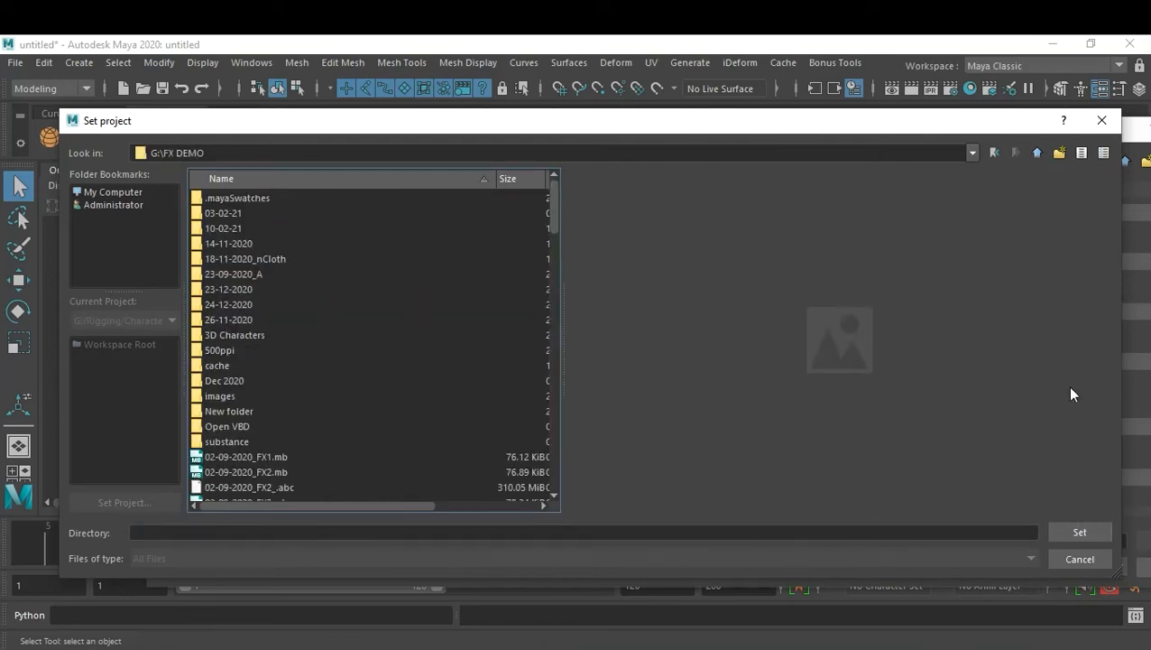
click(1058, 154)
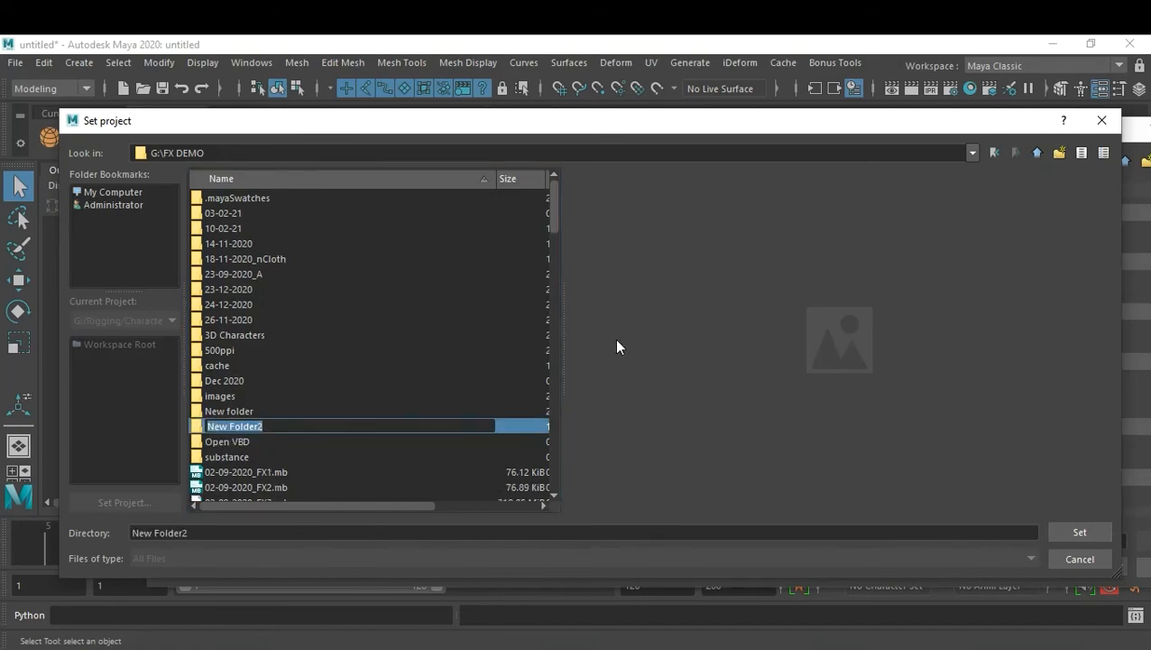
text(17-02-21)
key(Return)
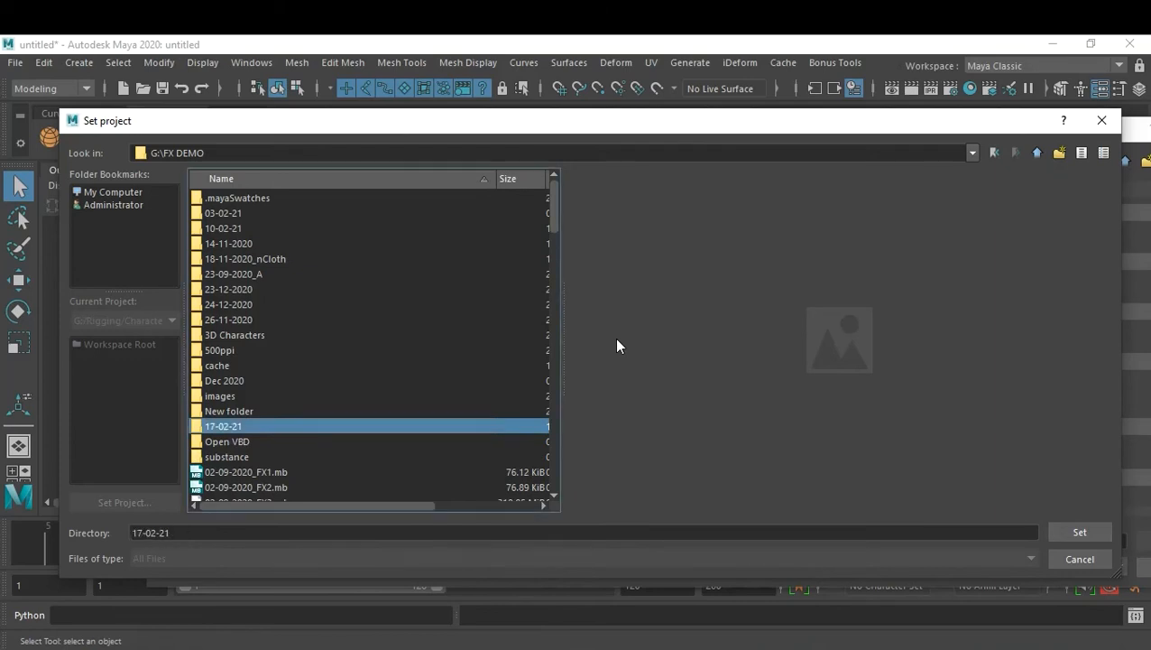
Set the 17-02-21 folder as the current project and create a default workspace in it
key(Return)
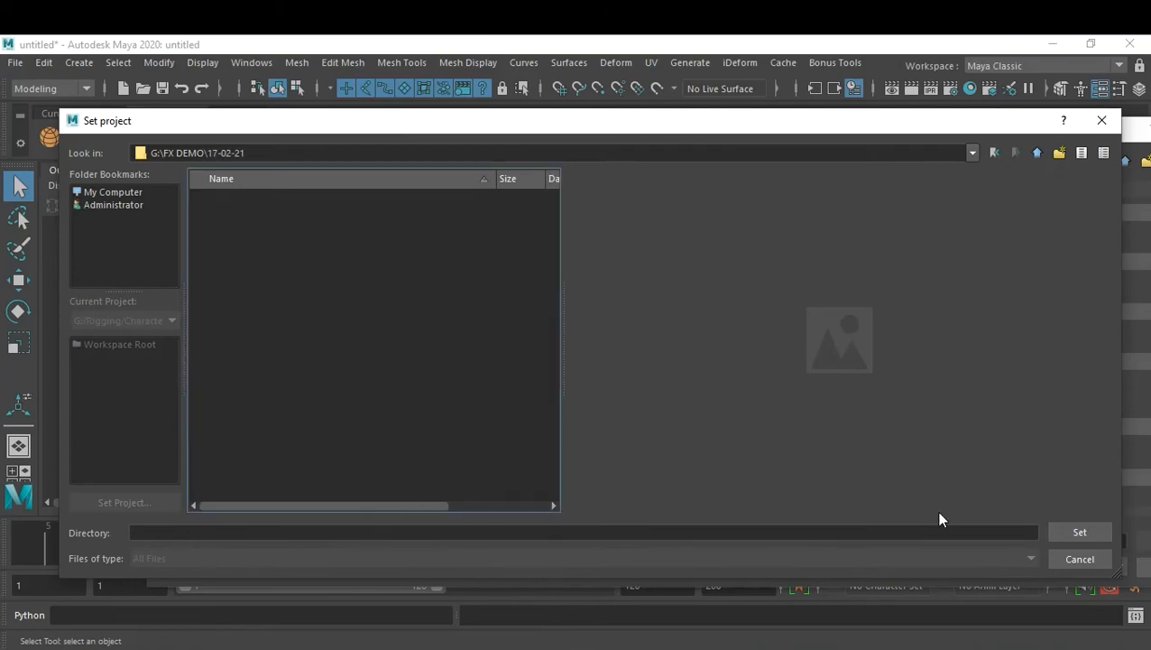
click(1100, 531)
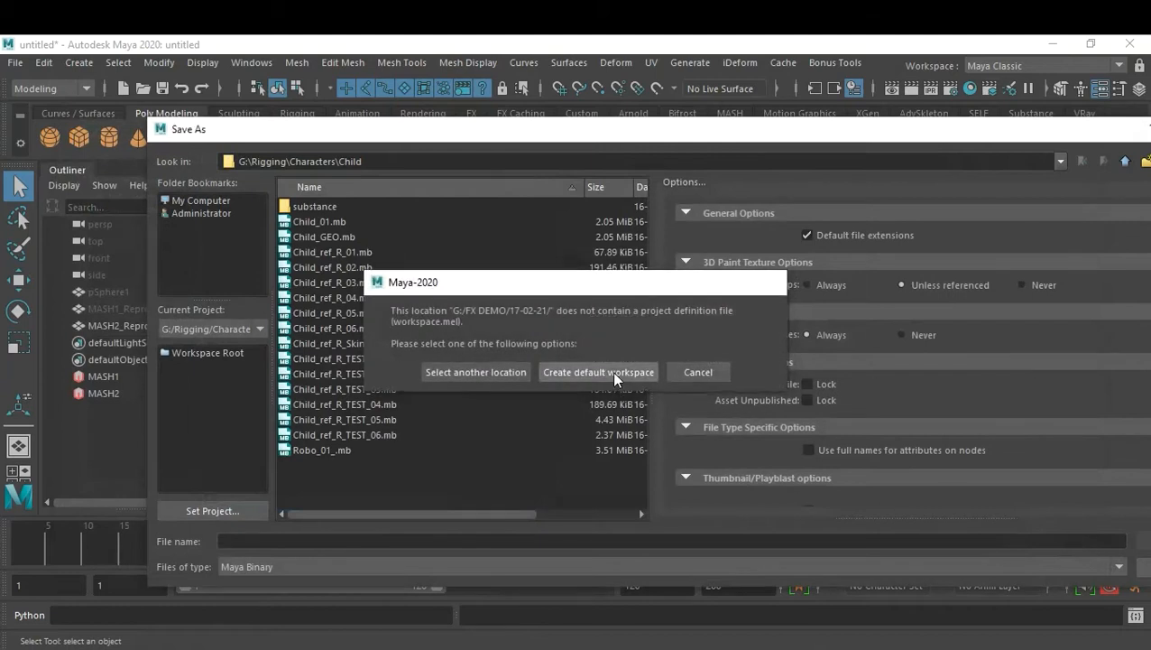
click(611, 371)
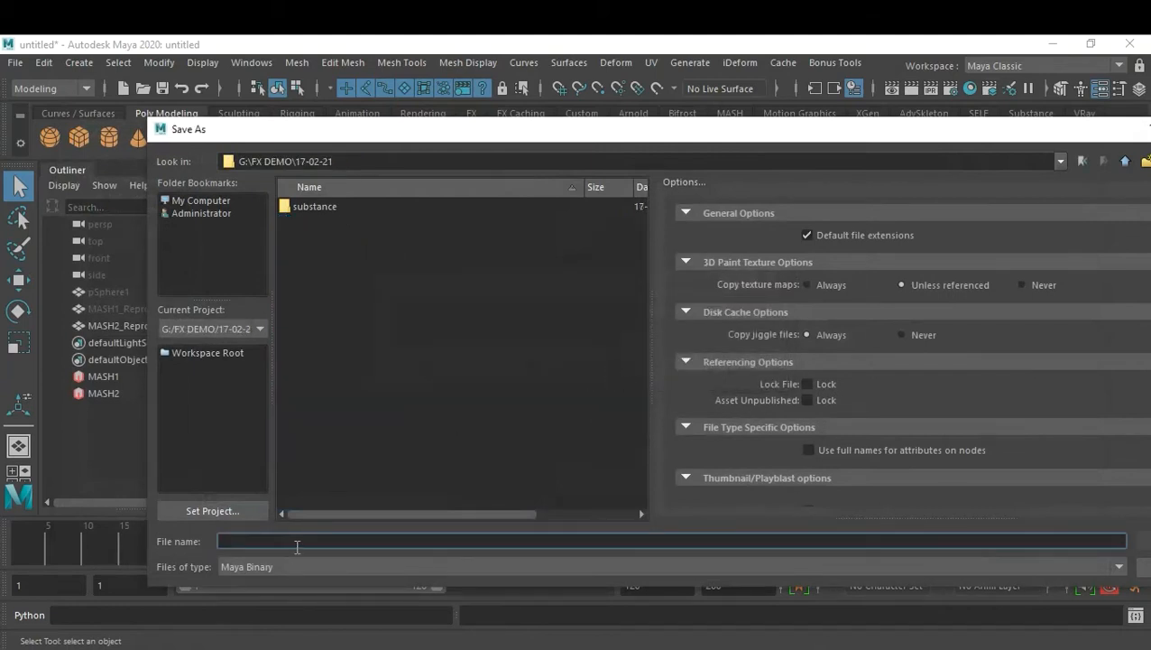
Save the scene in the project folder as 01, and save a second version as 02
text(01)
key(Return)
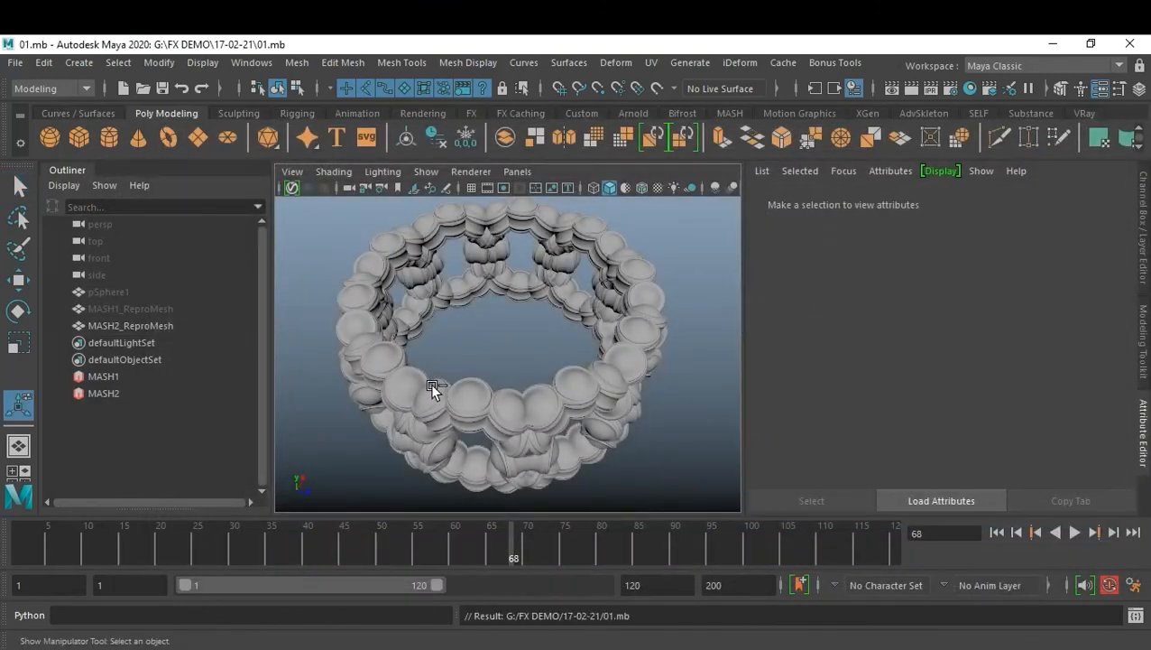
key(ctrl+shift+s)
text(02)
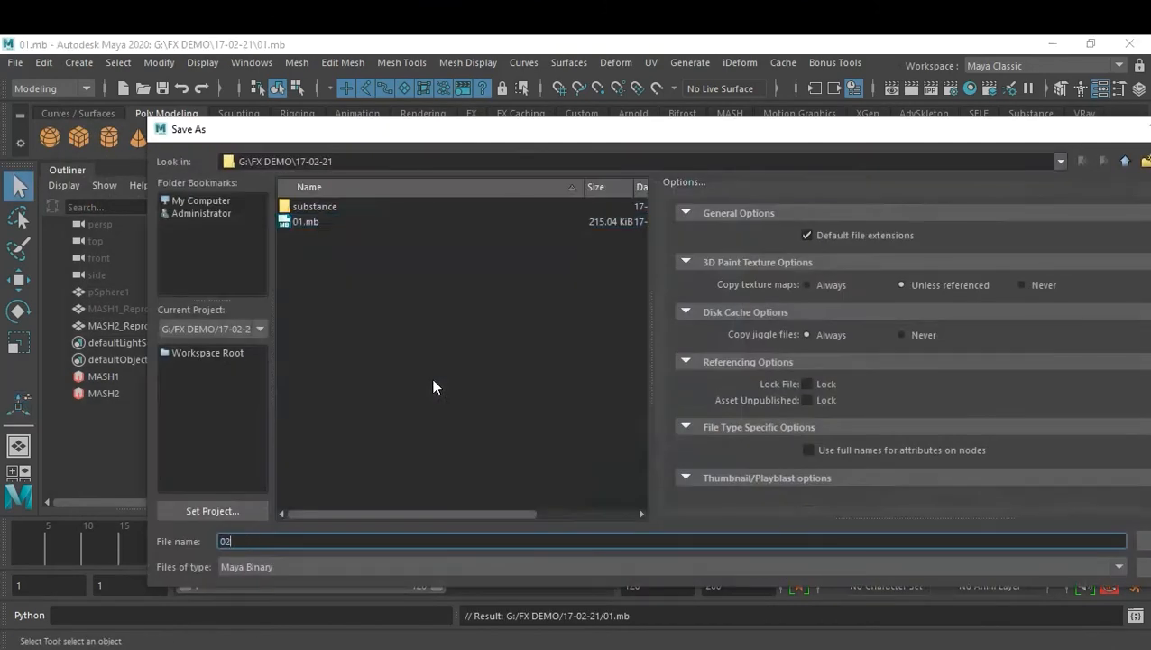
key(Return)
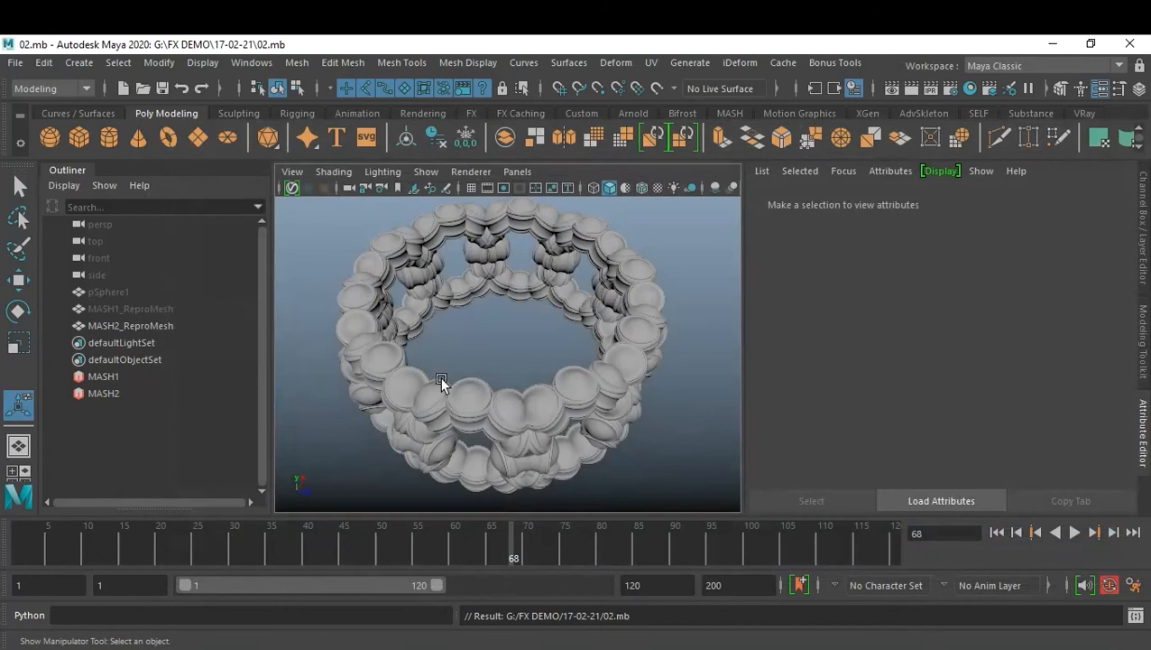
Create a third MASH network from MASH2_ReproMesh
click(156, 325)
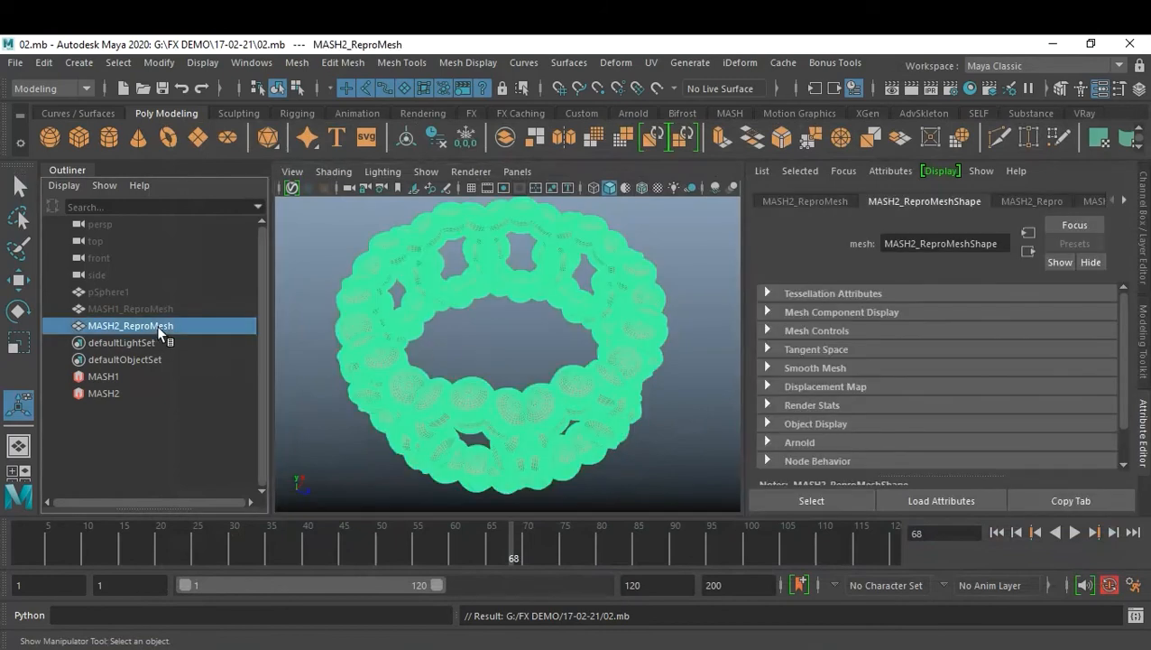
scroll(578, 382, up, 5)
alt+drag(615, 386, 577, 344)
scroll(603, 342, down, 6)
scroll(610, 348, up, 6)
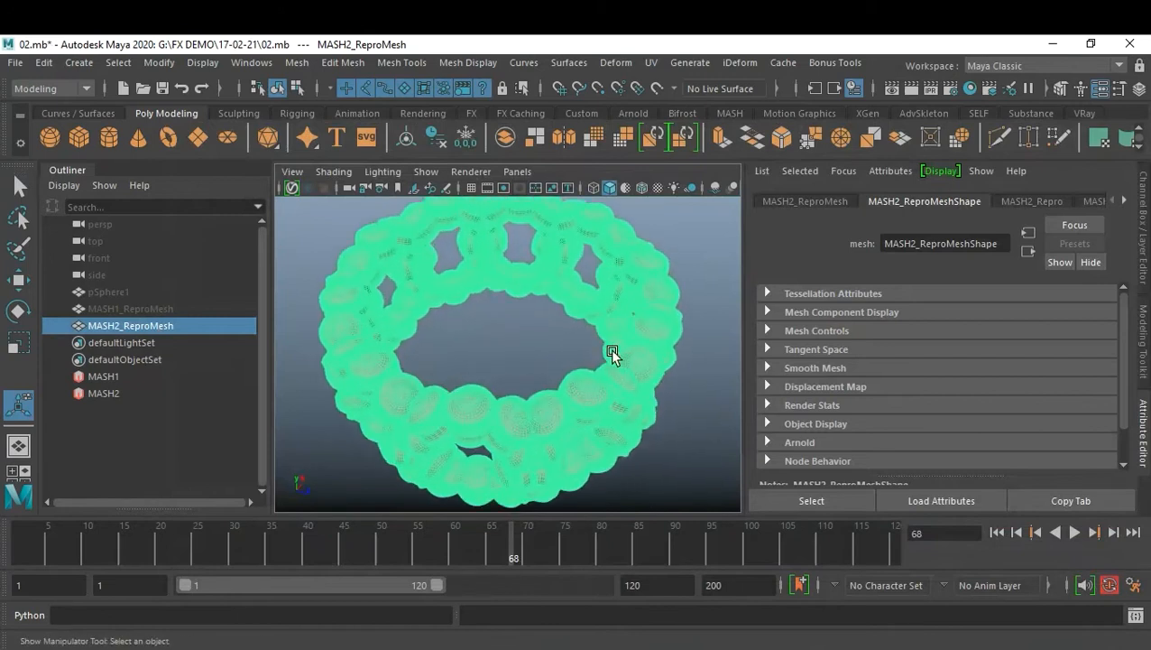
scroll(683, 367, down, 4)
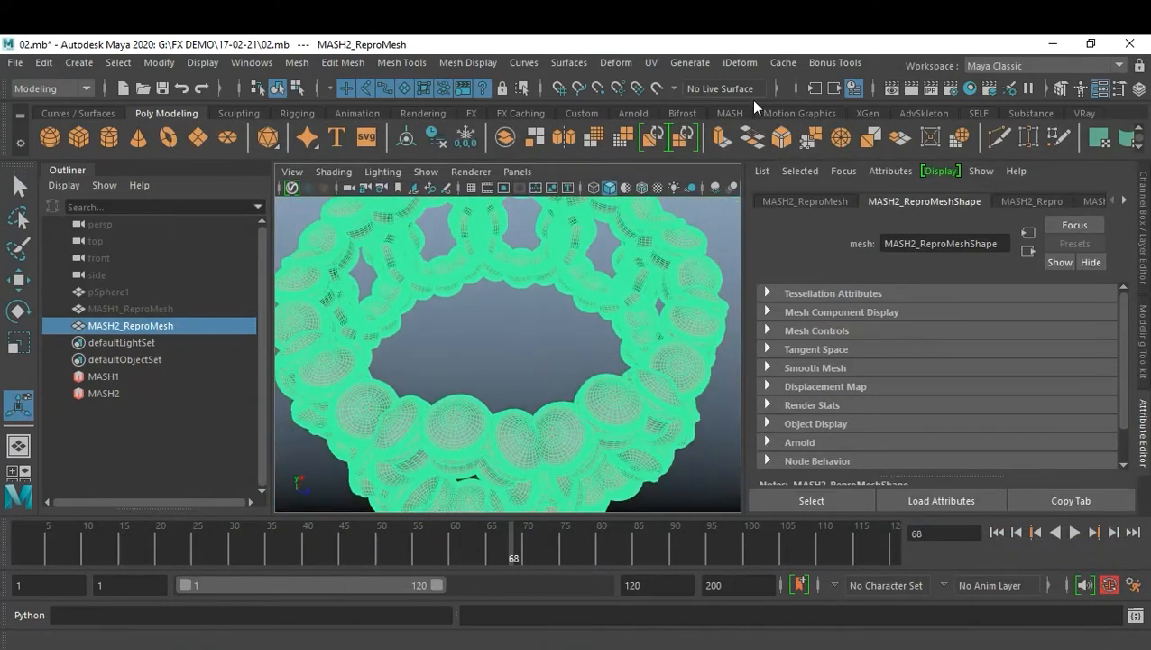
click(73, 93)
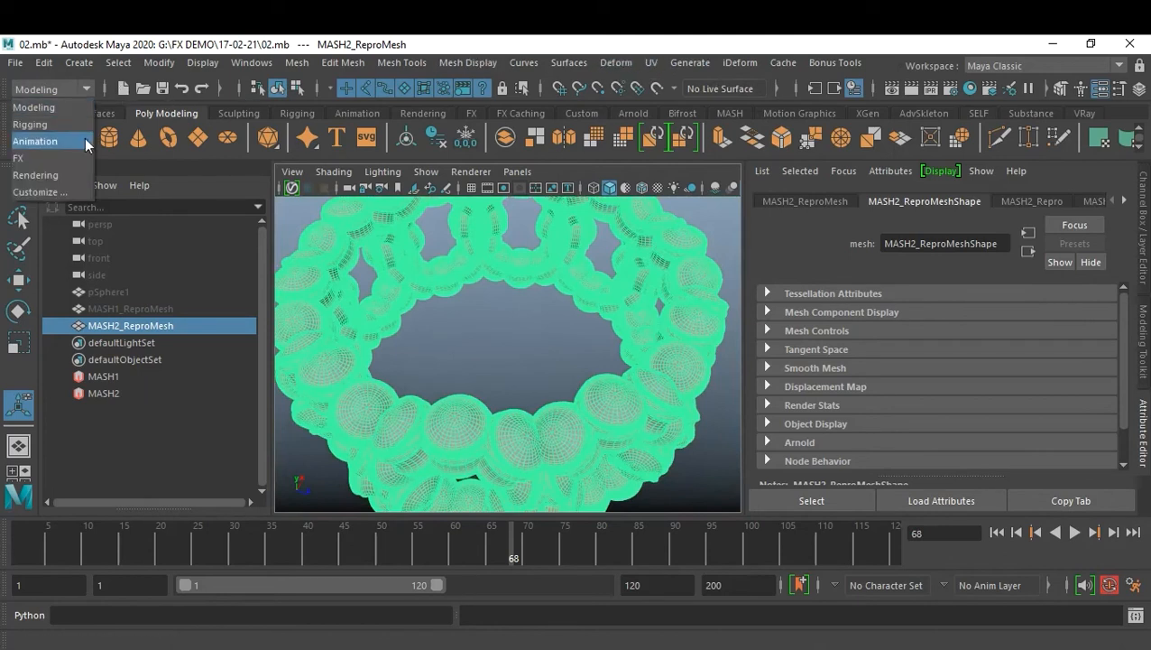
click(41, 155)
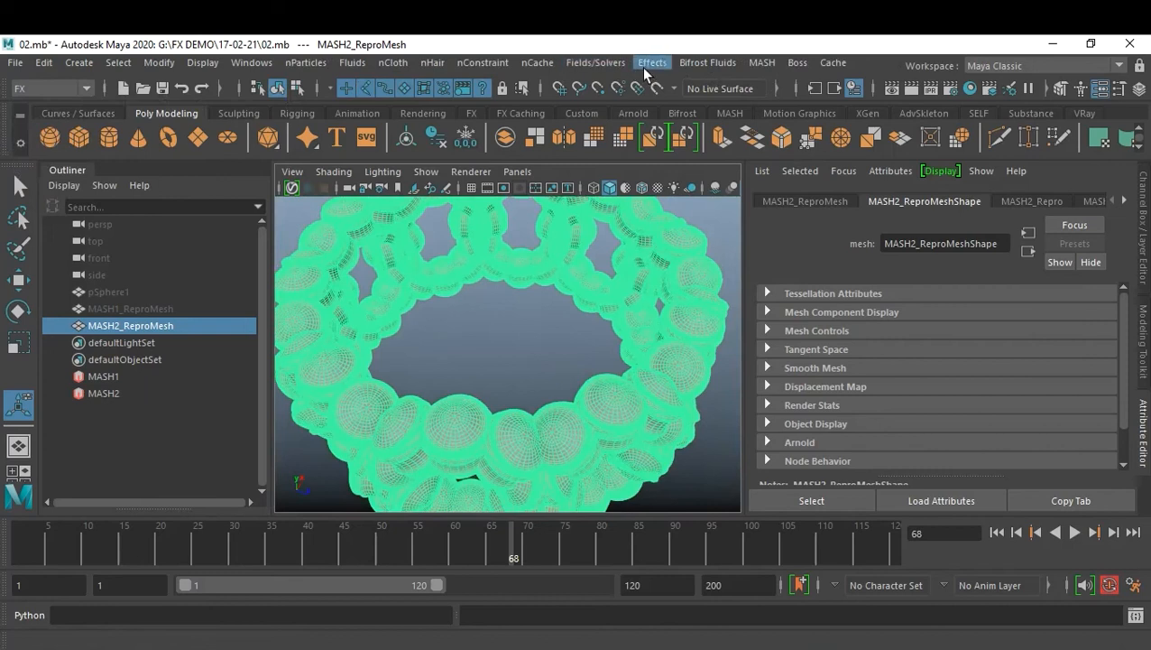
click(596, 62)
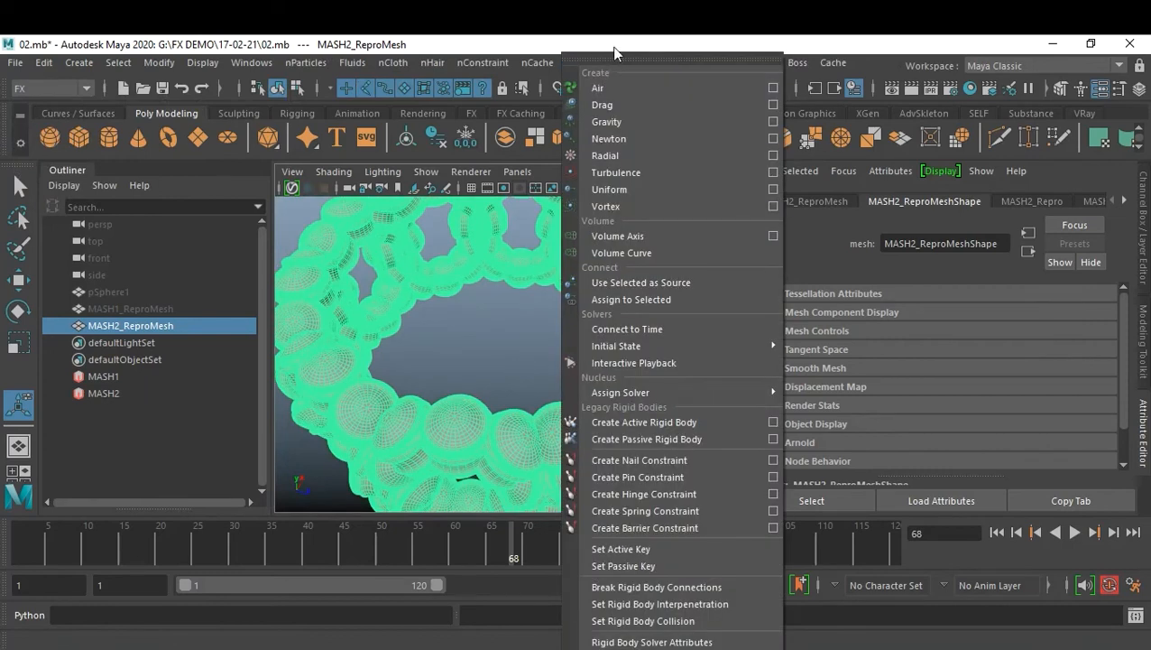
click(619, 42)
click(762, 62)
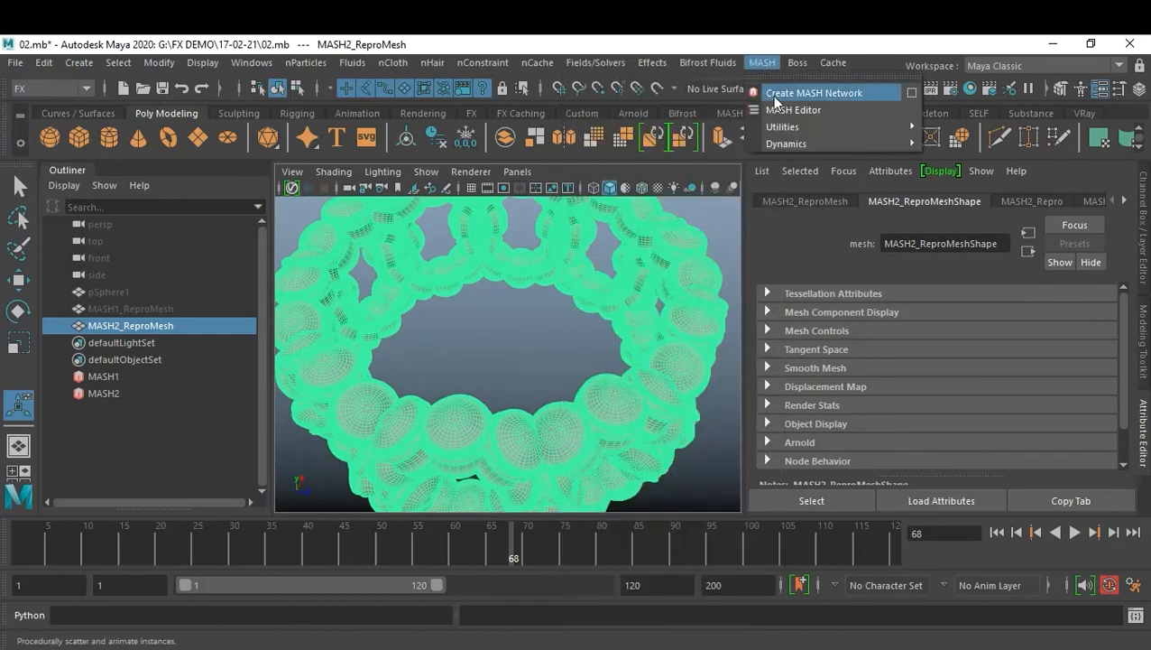
click(771, 93)
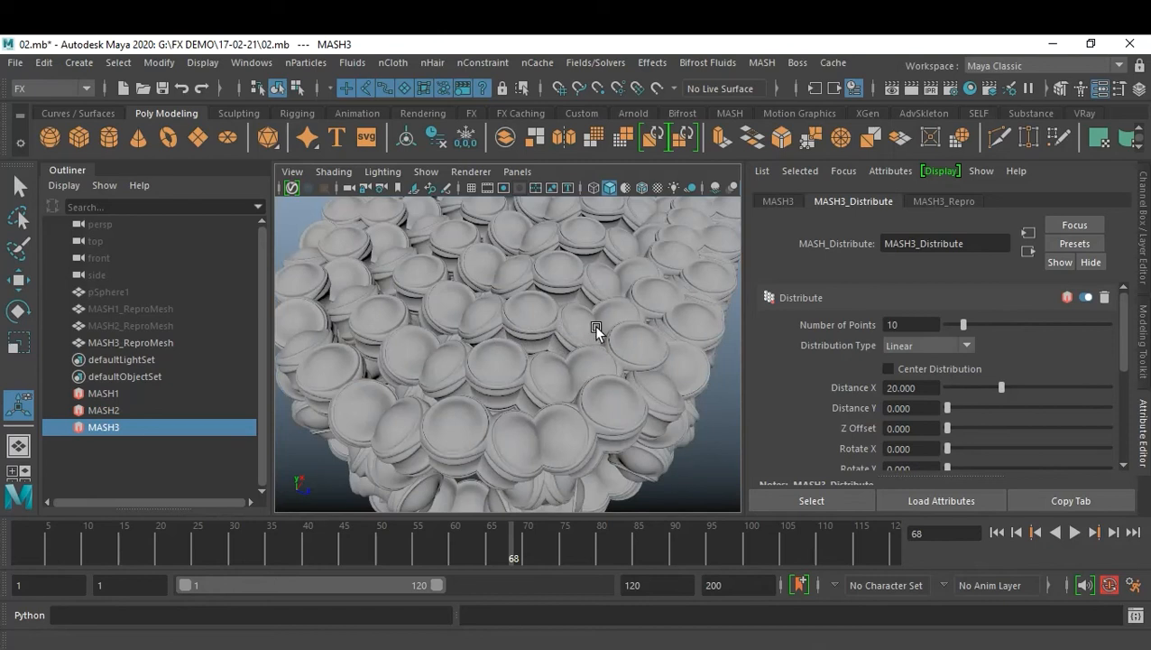
Examine the linear MASH3 distribution of the ring pattern from several distances and view angles
scroll(595, 325, down, 10)
alt+drag(616, 365, 681, 372)
alt+right_drag(586, 372, 694, 398)
alt+middle_drag(334, 296, 519, 307)
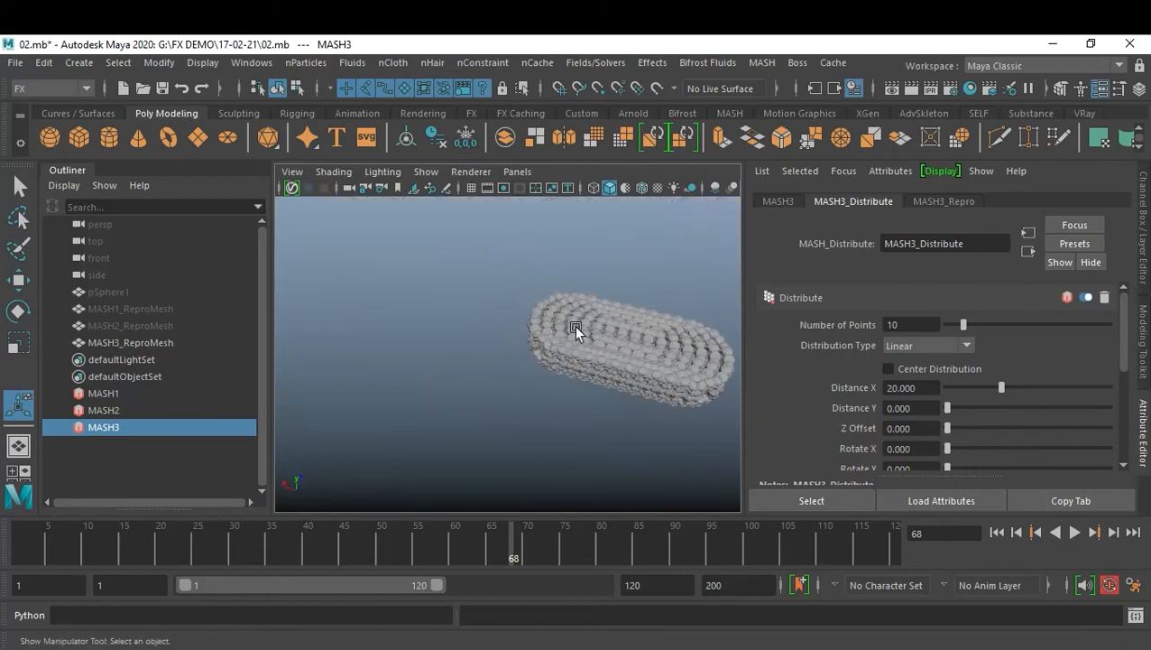
alt+drag(574, 325, 503, 323)
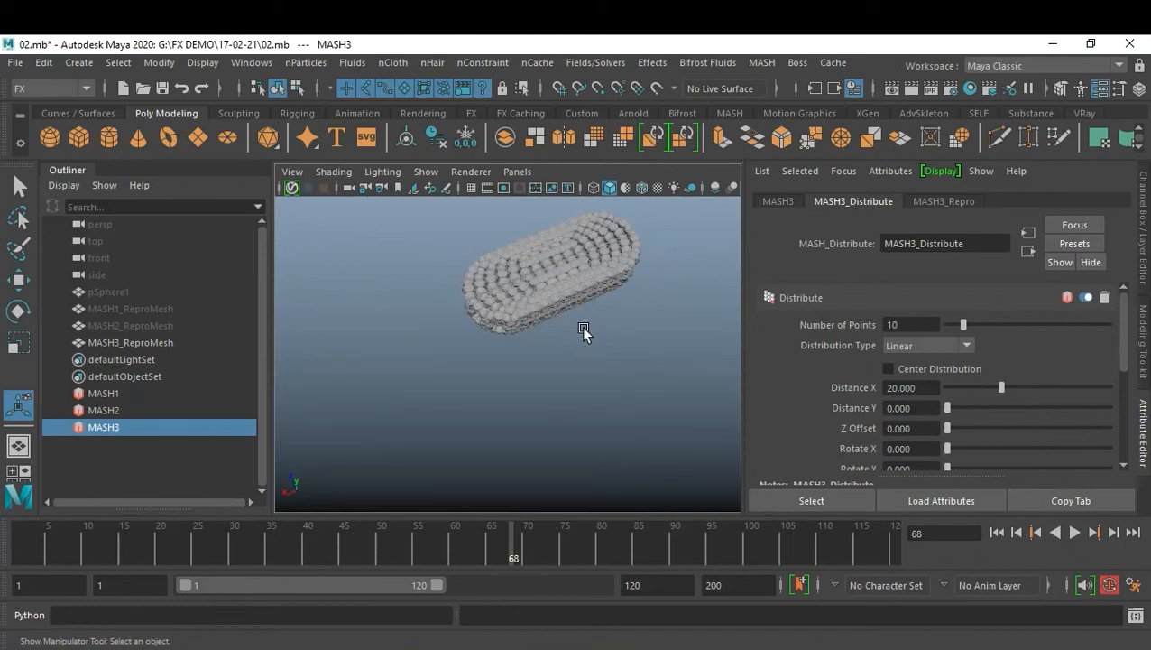
scroll(617, 329, up, 8)
alt+middle_drag(524, 260, 538, 423)
alt+drag(537, 422, 539, 342)
alt+right_drag(539, 342, 498, 318)
alt+drag(498, 319, 553, 299)
alt+middle_drag(552, 299, 547, 370)
alt+right_drag(547, 370, 516, 337)
mouse_move(516, 337)
alt+mouse_down()
mouse_move(516, 277)
mouse_move(488, 264)
mouse_move(463, 314)
mouse_move(506, 331)
alt+mouse_up()
alt+right_drag(507, 331, 599, 346)
mouse_move(599, 347)
alt+mouse_down()
mouse_move(570, 277)
mouse_move(591, 329)
alt+mouse_up()
alt+right_drag(591, 329, 527, 334)
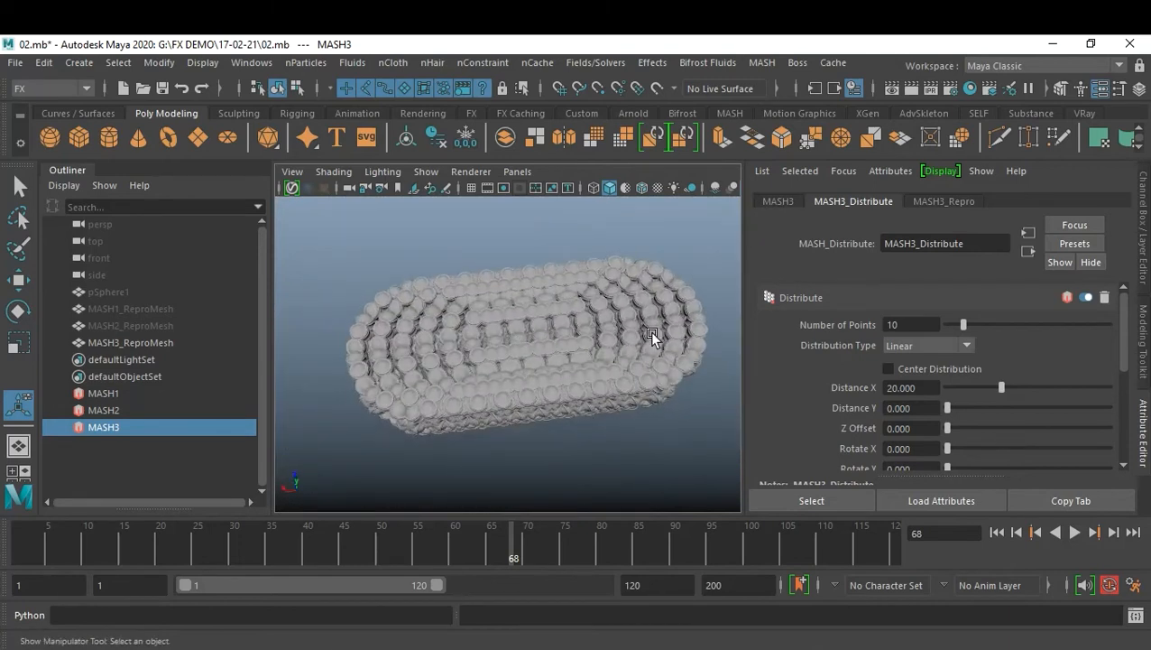
Change the MASH3 distribution type to Radial and check the resulting pattern from the front
click(912, 347)
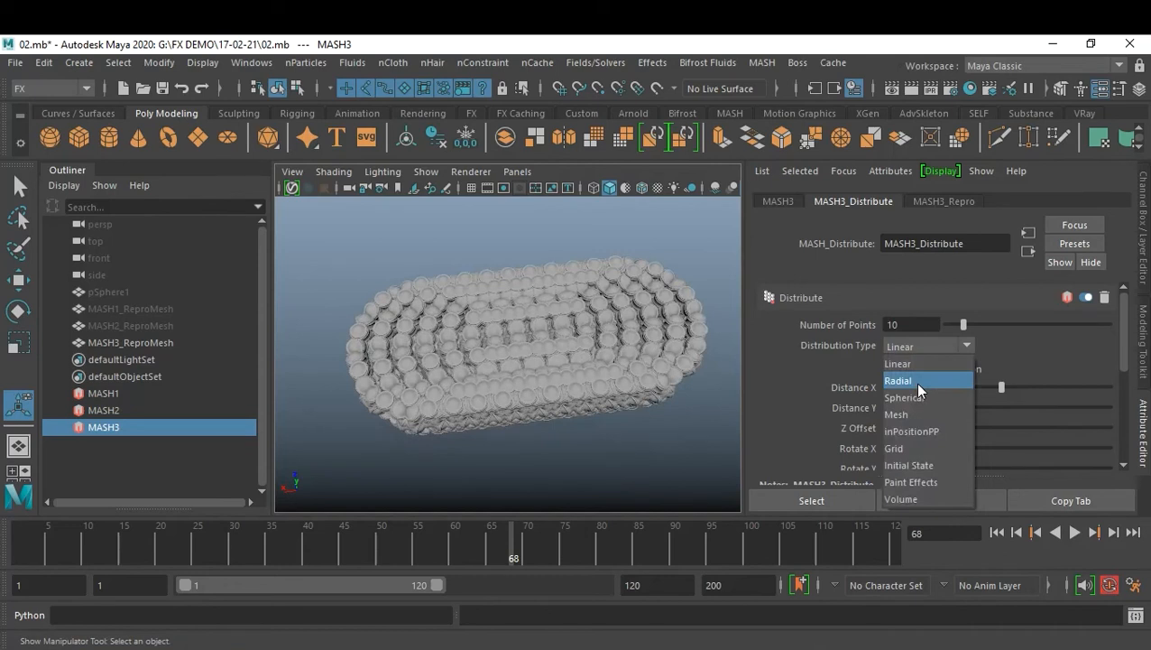
click(917, 384)
alt+drag(532, 501, 555, 312)
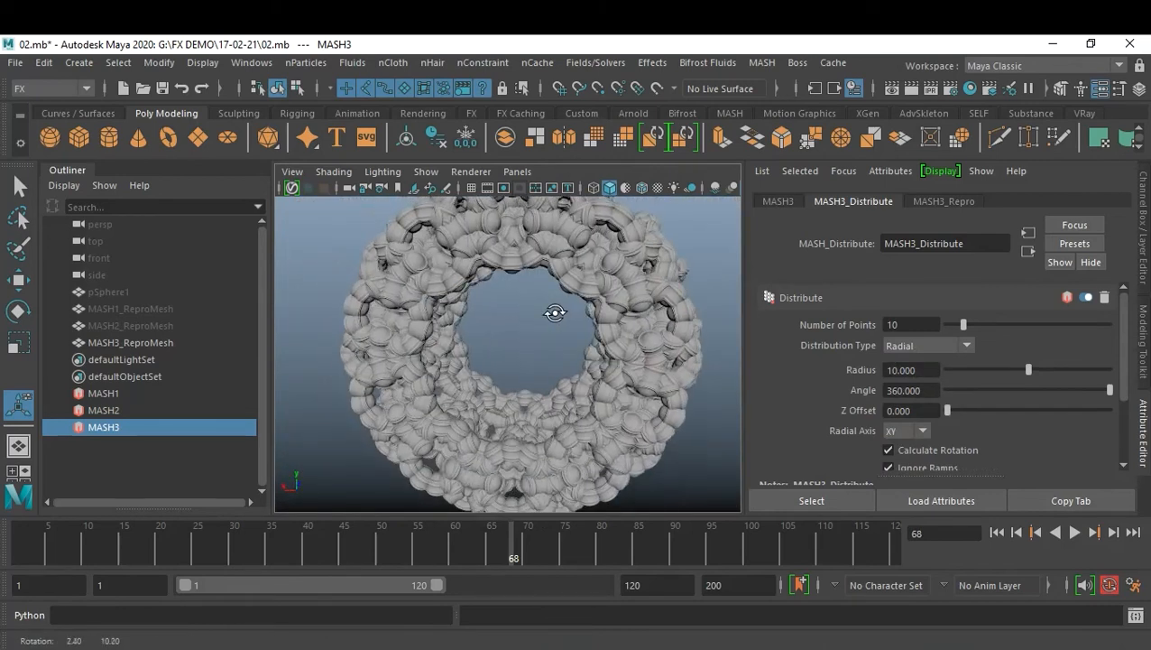
Try playing the animation from the first frame, and set the playback speed to Play Every Frame, Free
click(1001, 532)
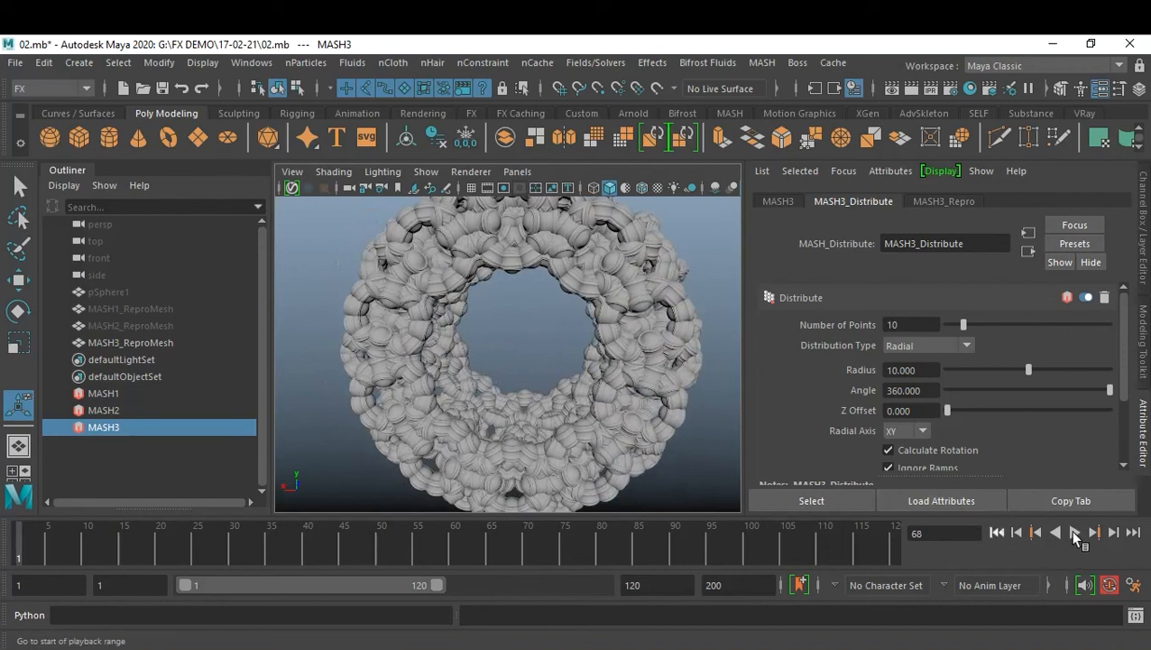
click(1074, 533)
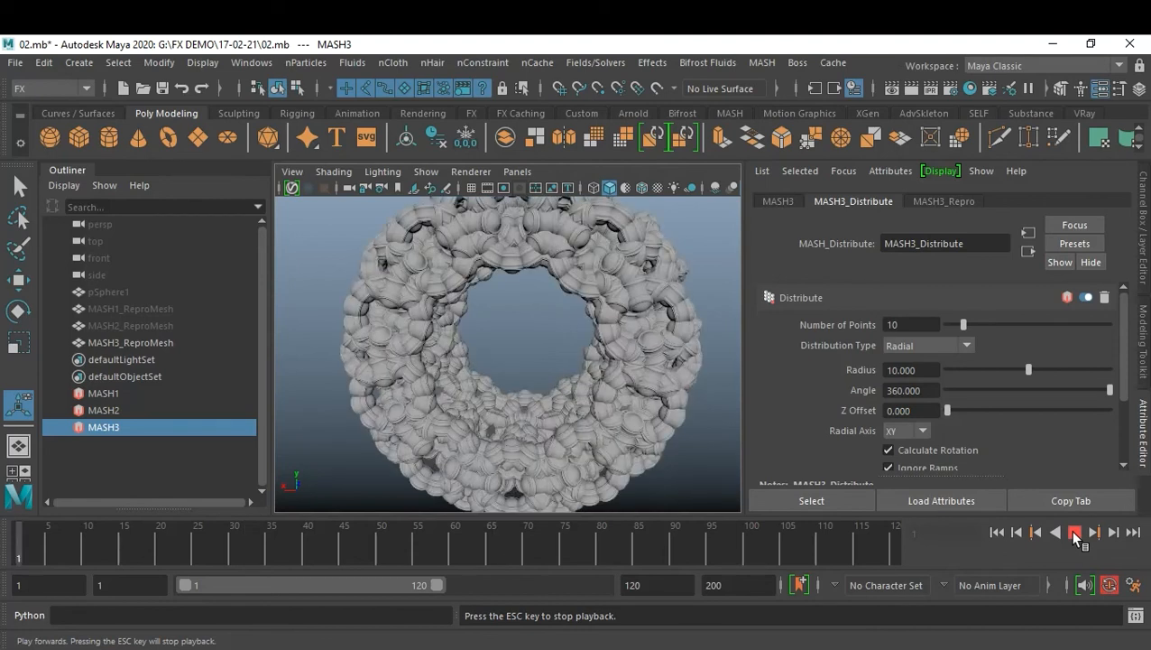
right_click(733, 554)
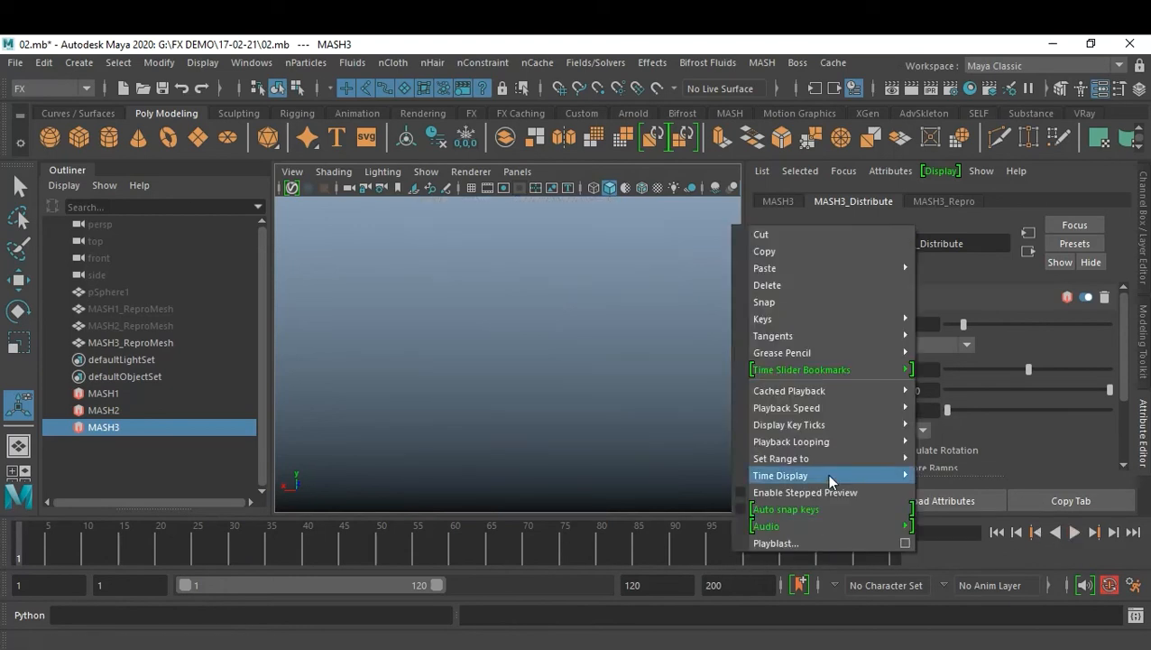
mouse_move(841, 404)
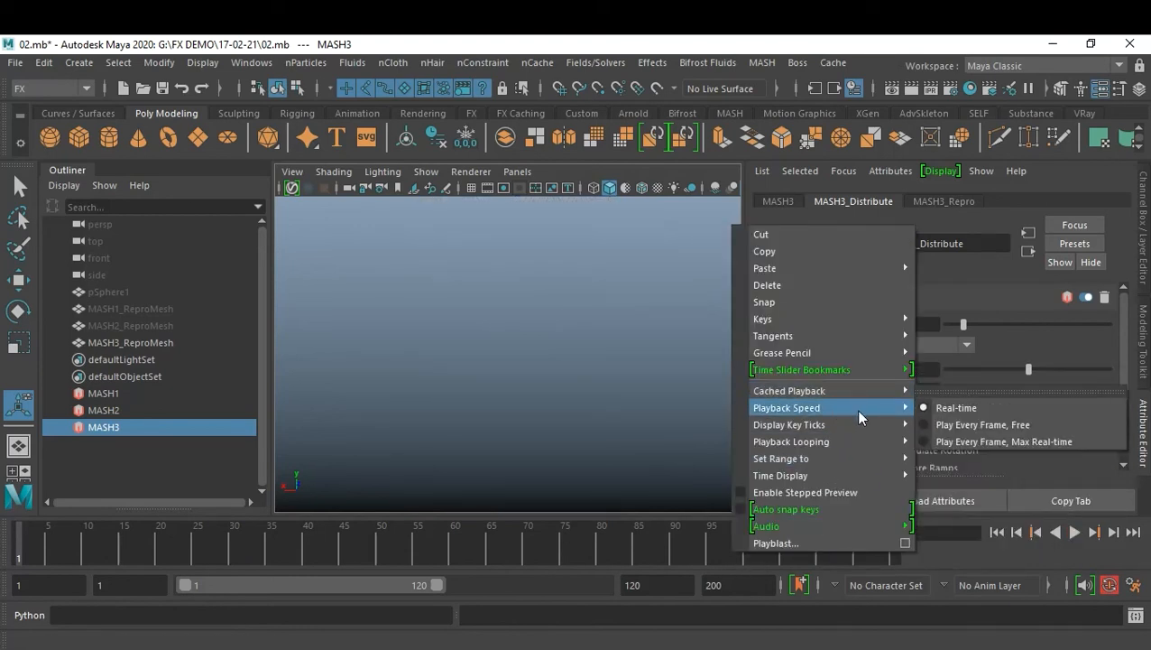
click(970, 426)
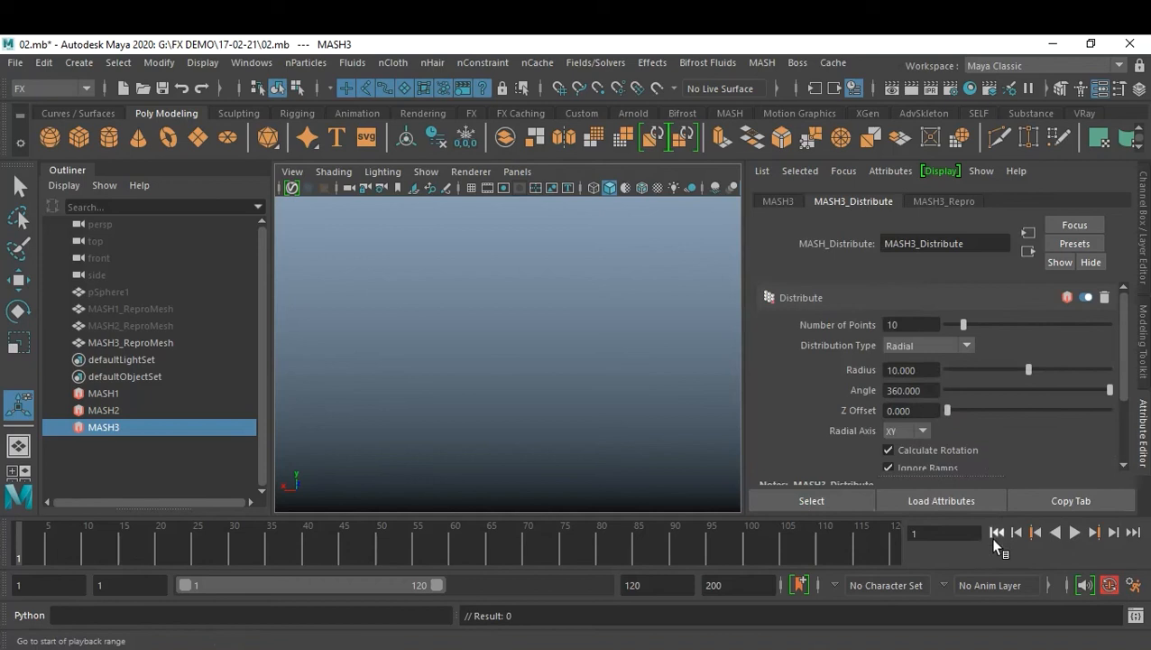
Play the three-level MASH animation, pausing at frame 18 and stopping at frame 49 to inspect the pattern from other angles
click(1075, 533)
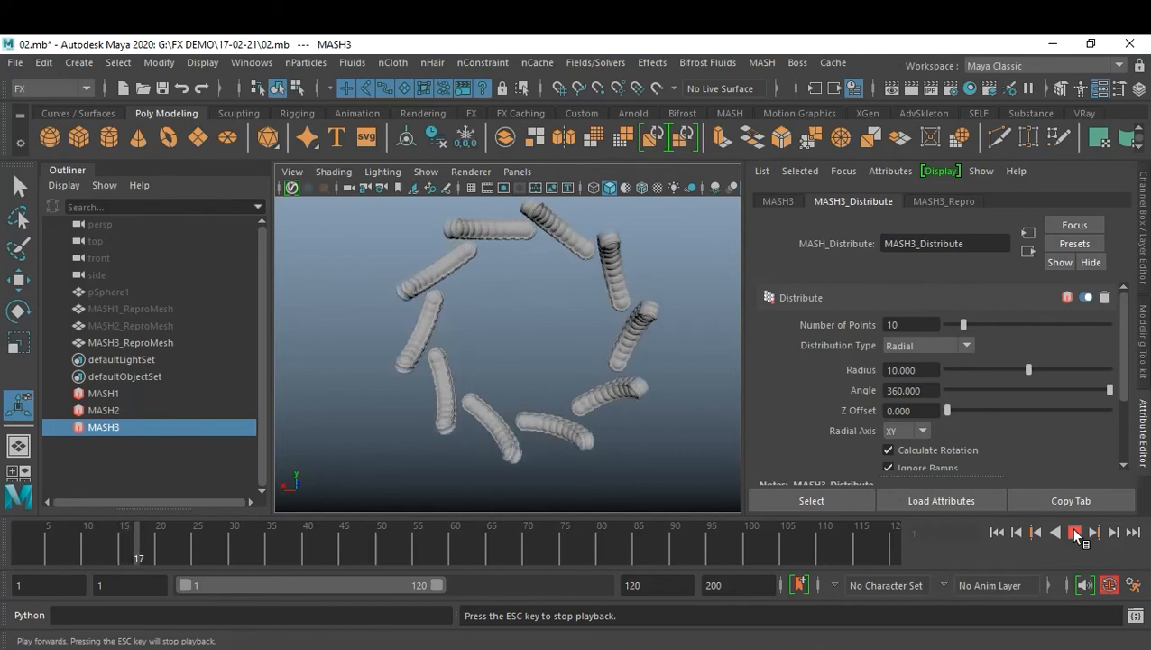
click(1074, 533)
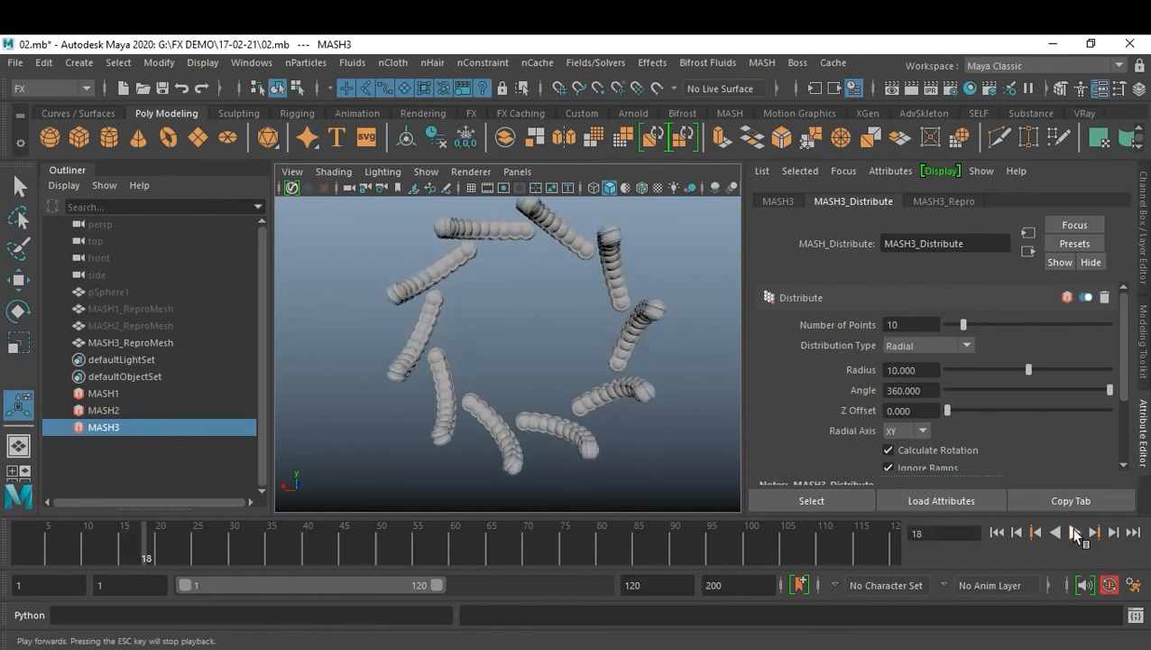
alt+drag(624, 355, 620, 369)
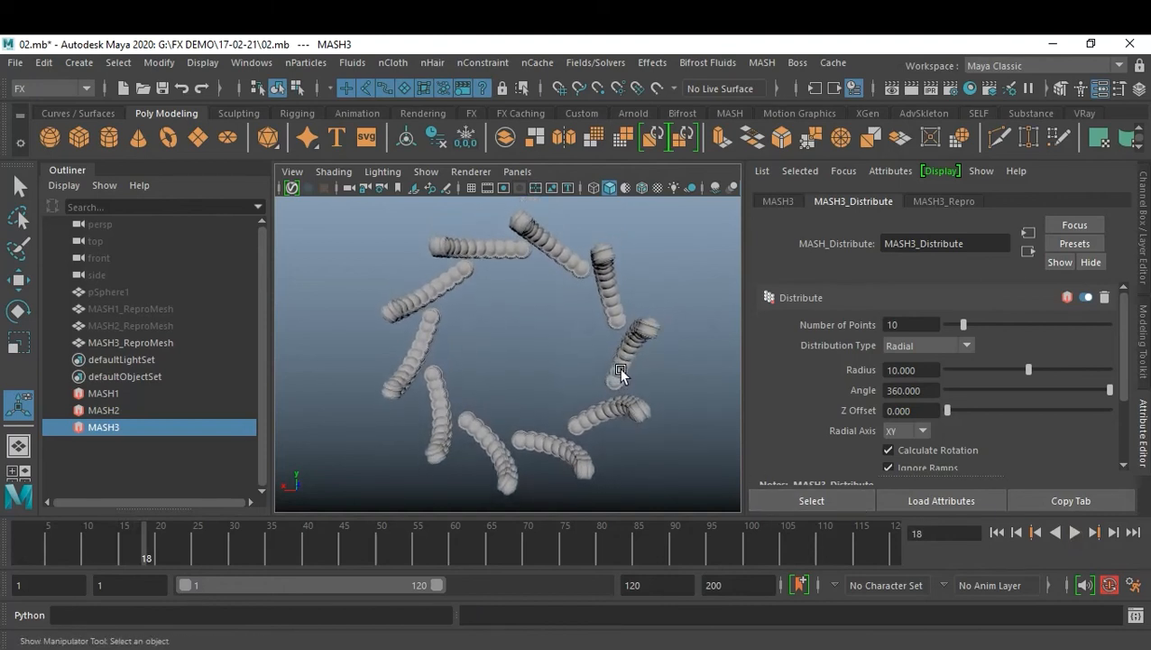
click(1074, 532)
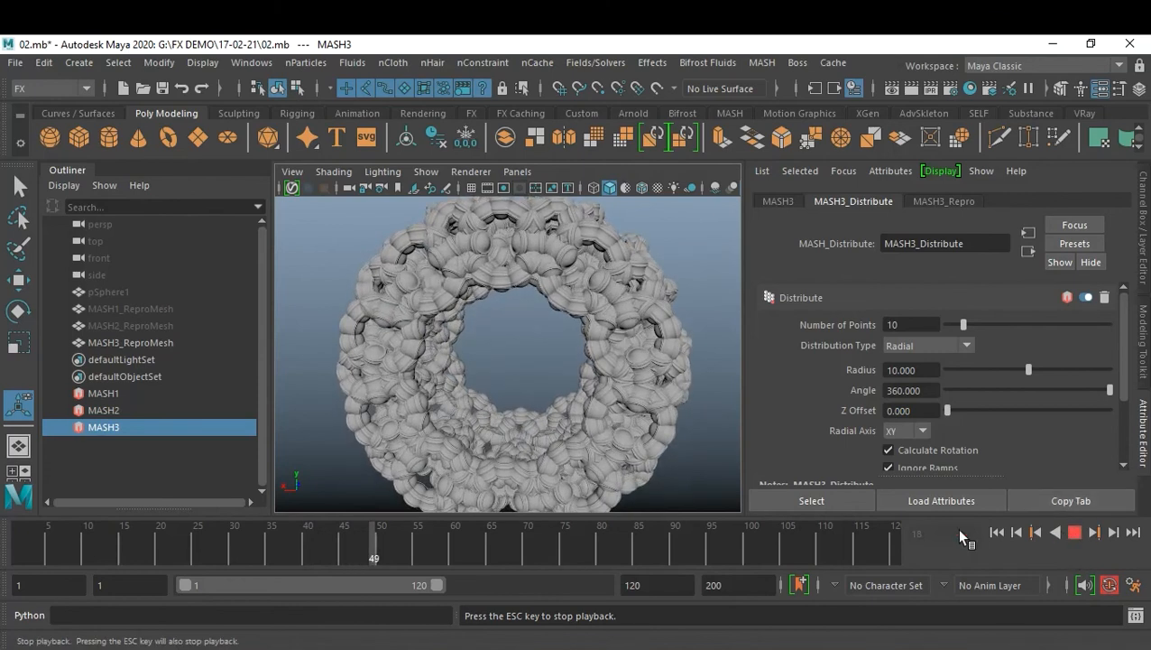
key(Escape)
alt+drag(514, 378, 541, 327)
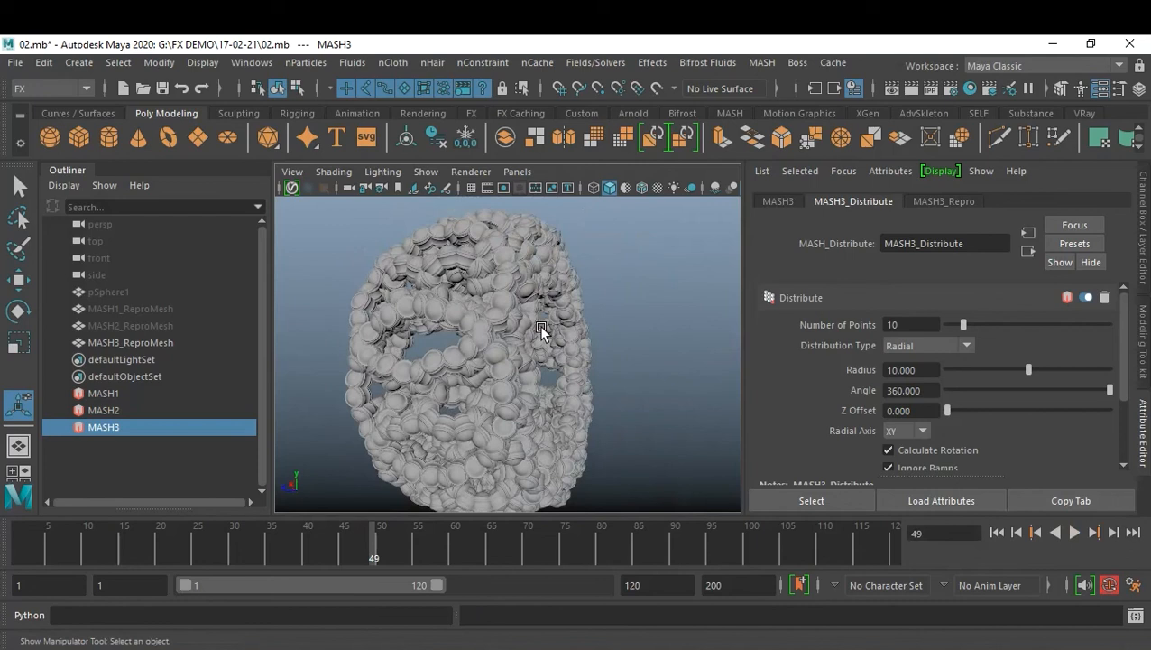
Try a radius of 15 for the radial distribution of MASH3
alt+drag(504, 334, 495, 369)
scroll(620, 388, down, 3)
alt+drag(620, 388, 528, 402)
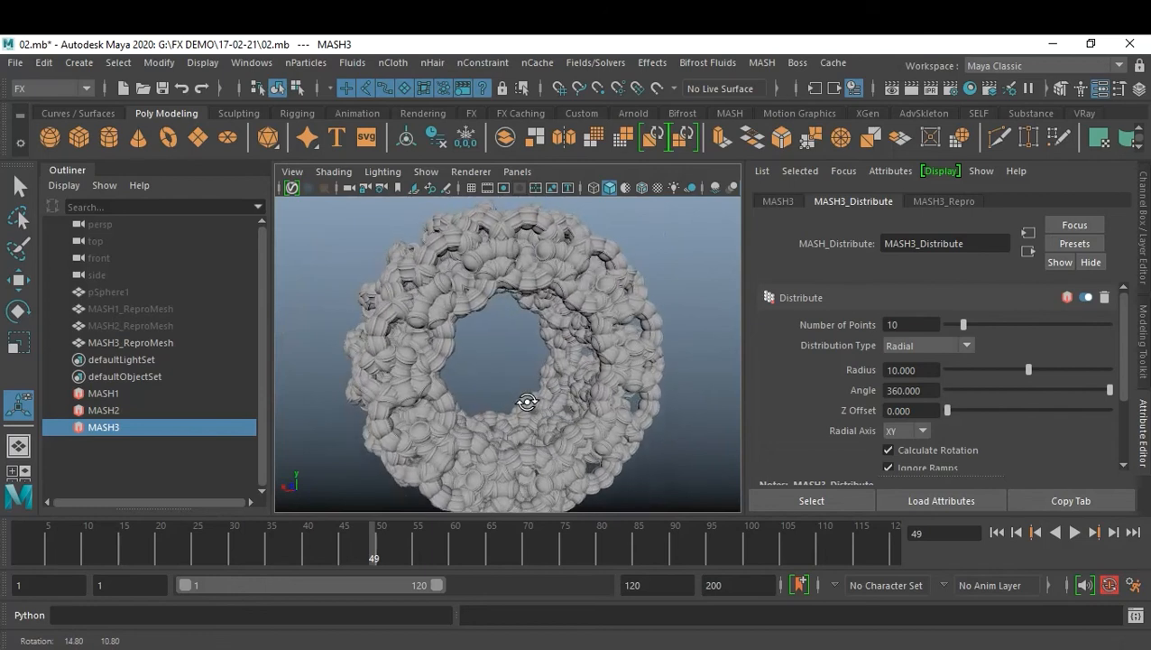
double_click(932, 370)
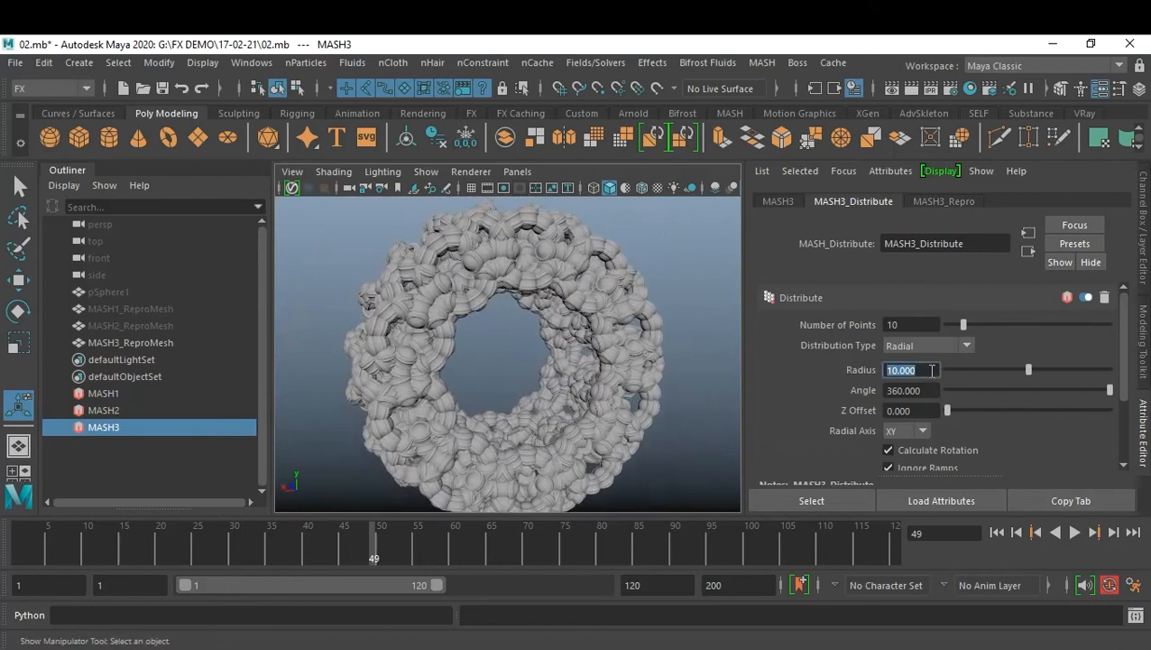
text(15)
key(Return)
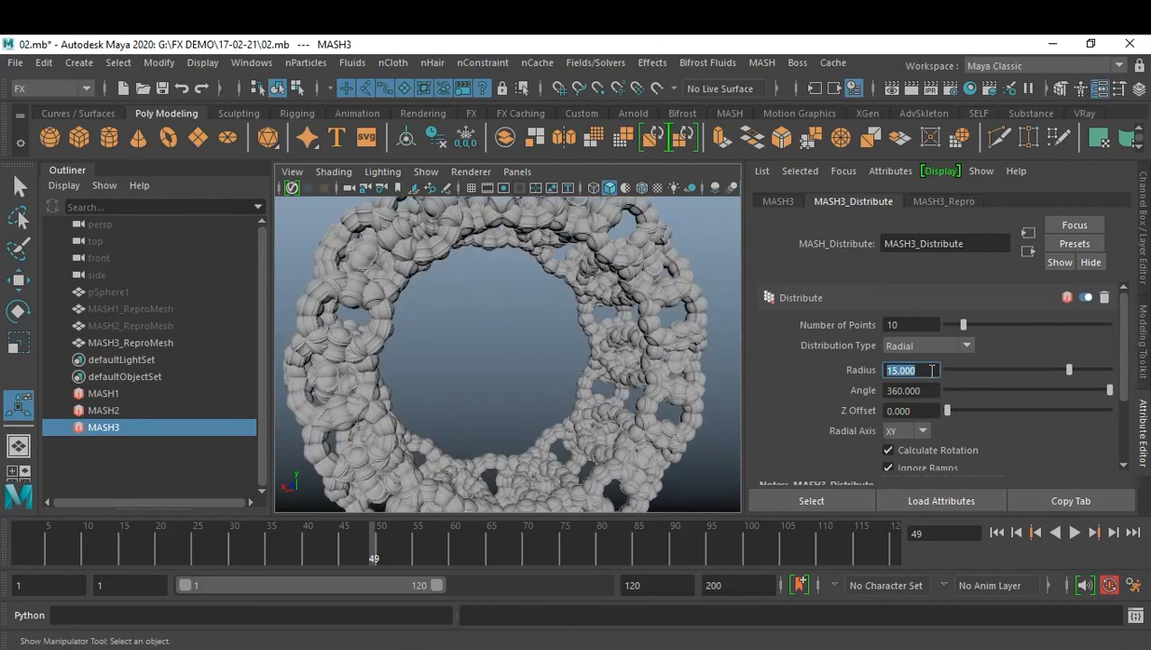
Try enlarging the MASH3 radial distribution to a radius of 20 and inspect the ring from the front
alt+drag(509, 351, 740, 420)
double_click(940, 368)
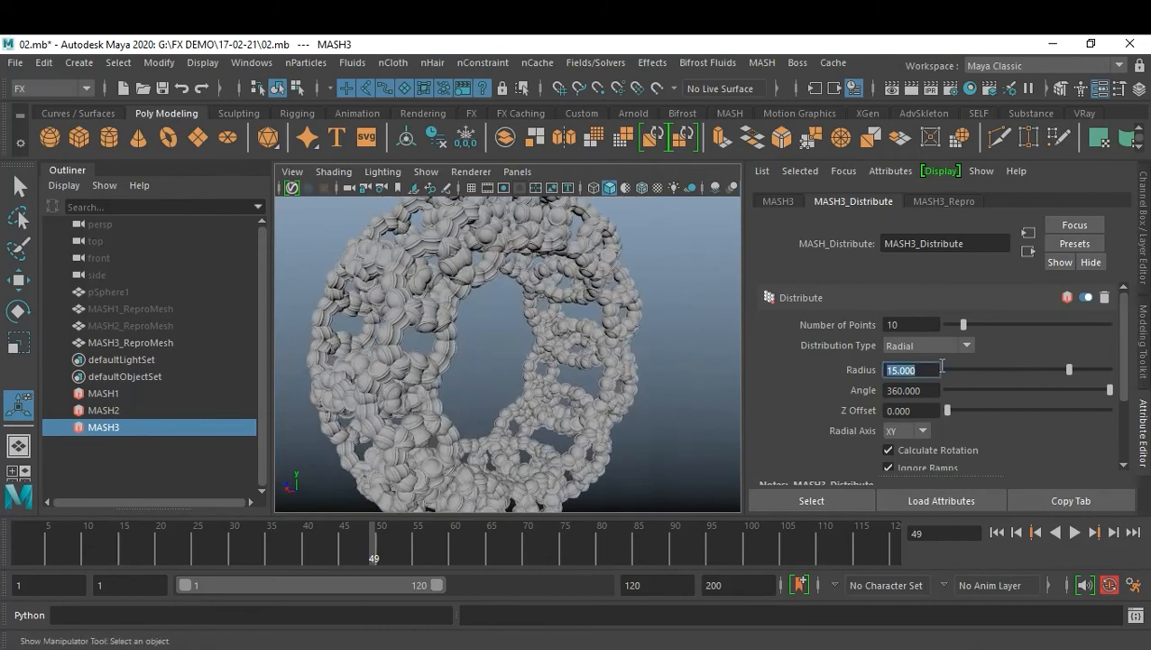
text(20)
key(Return)
scroll(465, 370, down, 5)
alt+drag(464, 370, 549, 377)
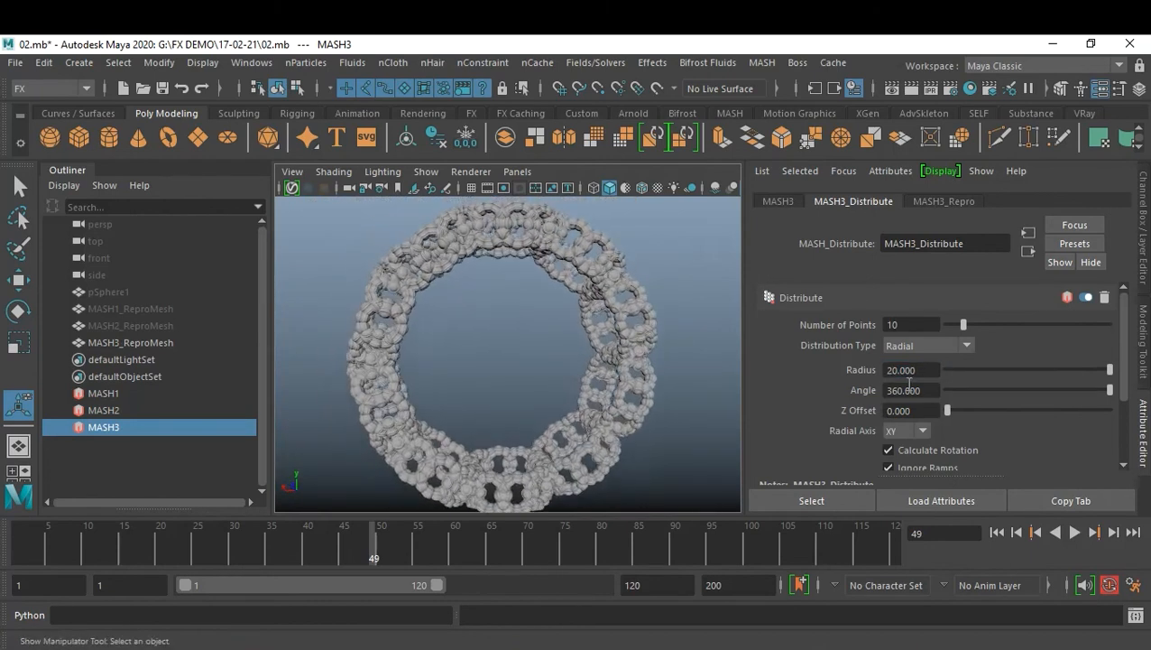
Set the MASH3 distribution radius to 18, deselect the network and check the ring from the side
click(938, 365)
text(18)
key(Return)
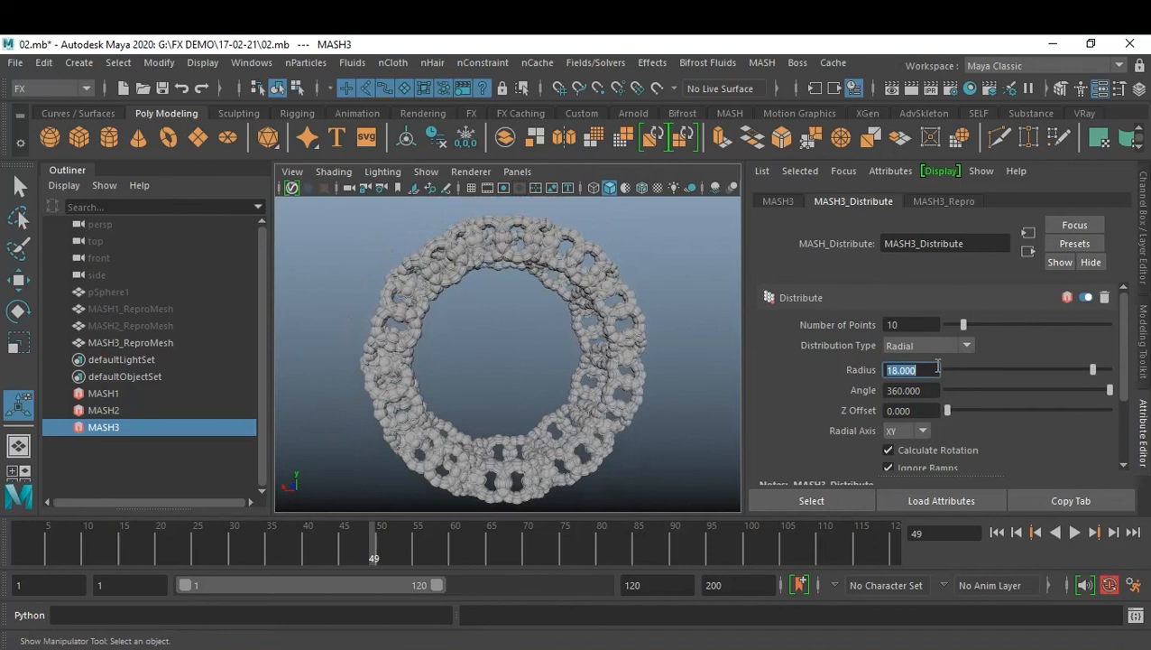
click(668, 458)
alt+drag(668, 458, 452, 387)
Select the MASH3_ReproMesh object and open the options for exporting the selection to Alembic
click(485, 408)
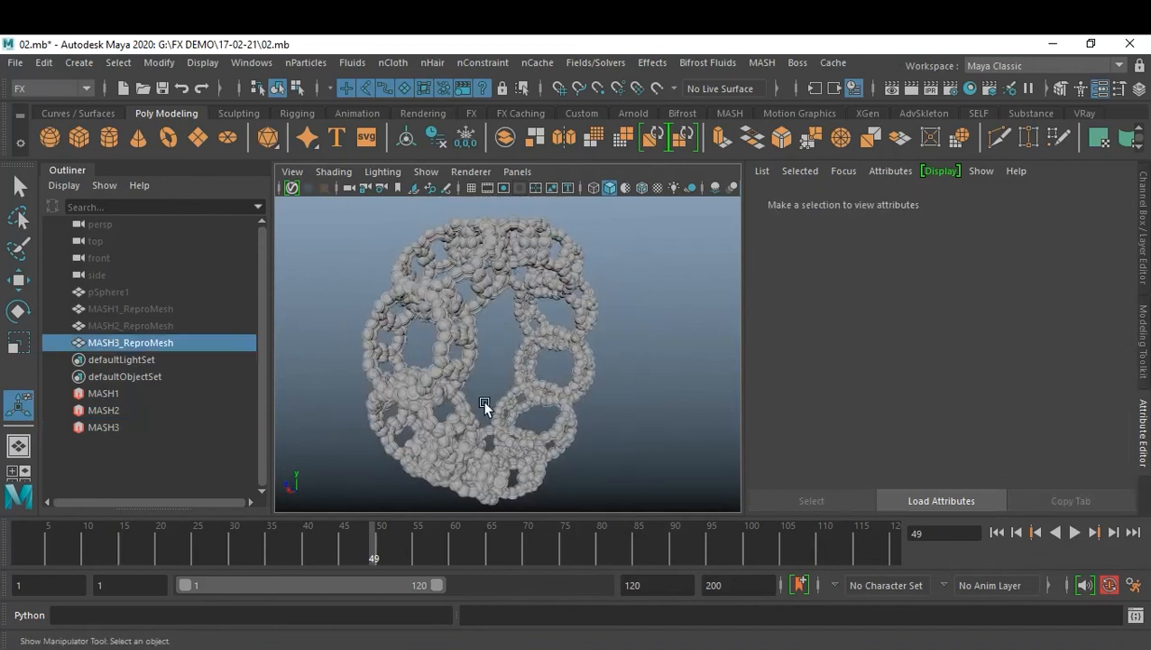
alt+drag(604, 385, 551, 379)
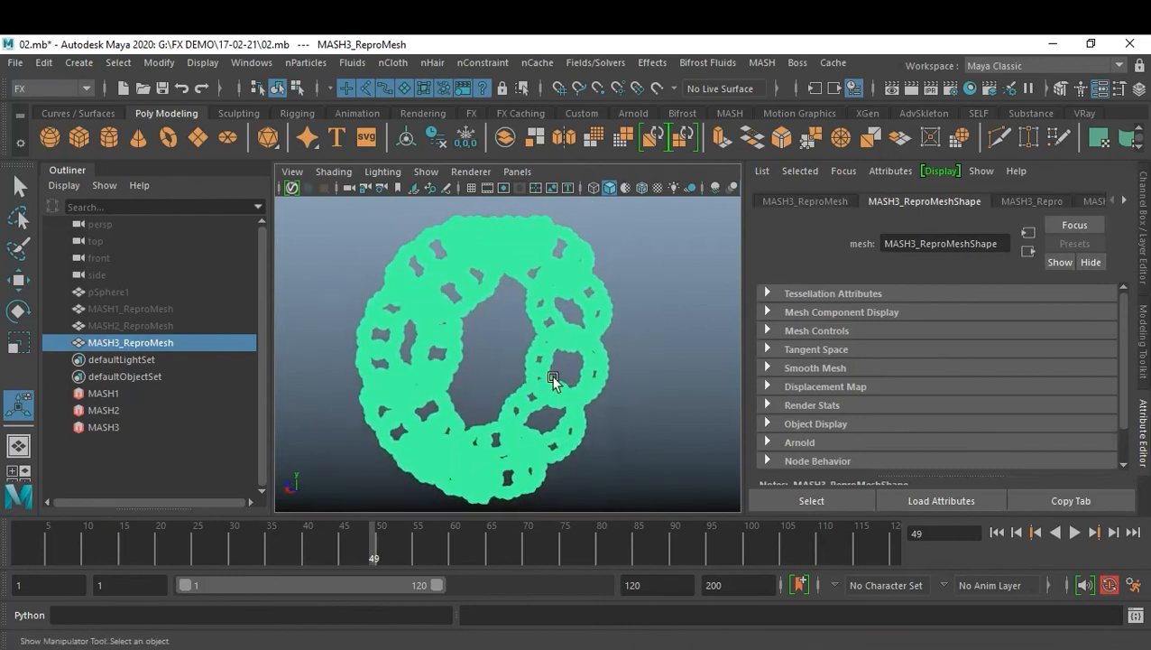
click(835, 62)
mouse_move(879, 95)
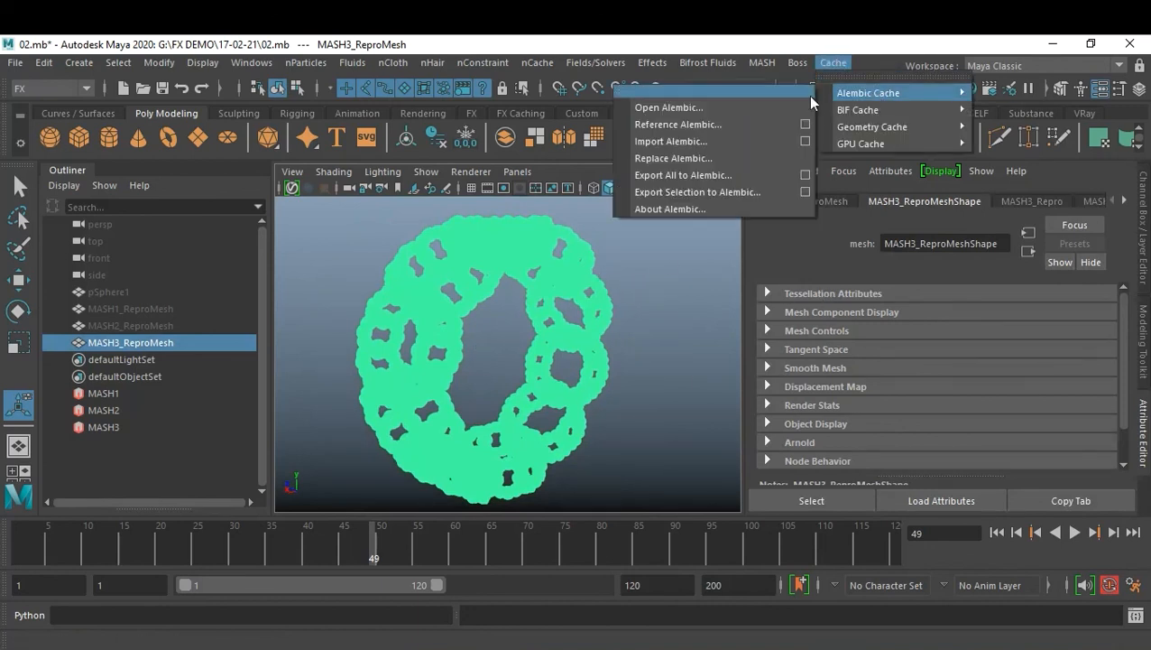
click(805, 192)
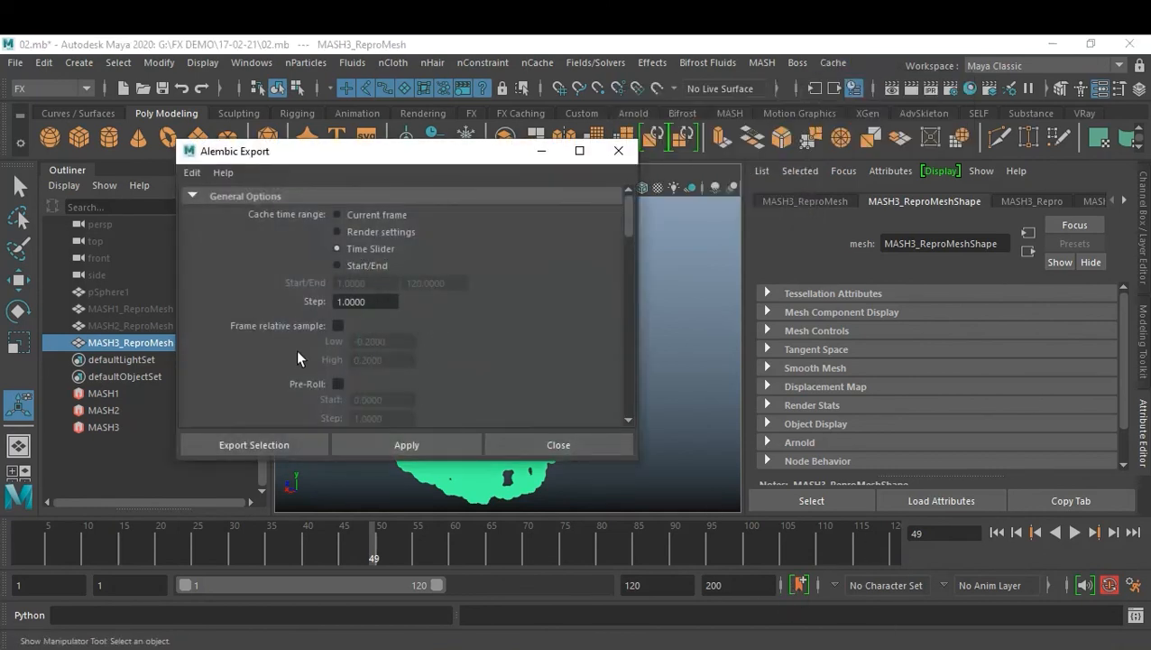
Review the Alembic export options and export the selected mesh as 02 into the project's cache/alembic folder, using the Time Slider range
scroll(501, 333, down, 10)
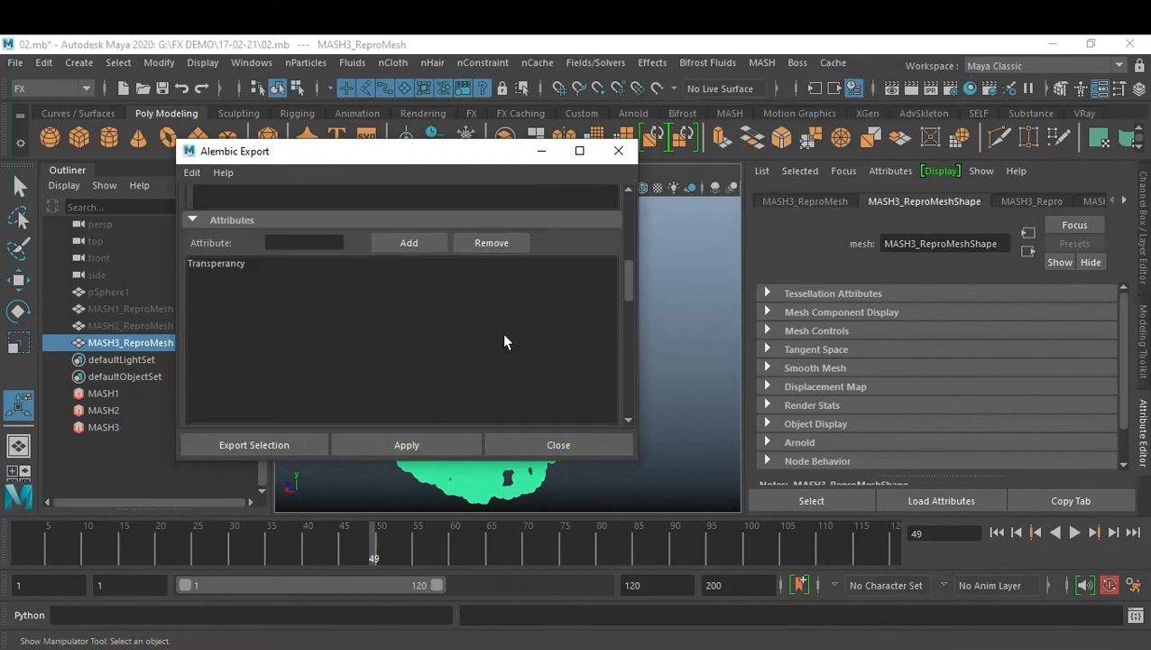
scroll(501, 332, down, 6)
scroll(501, 333, up, 3)
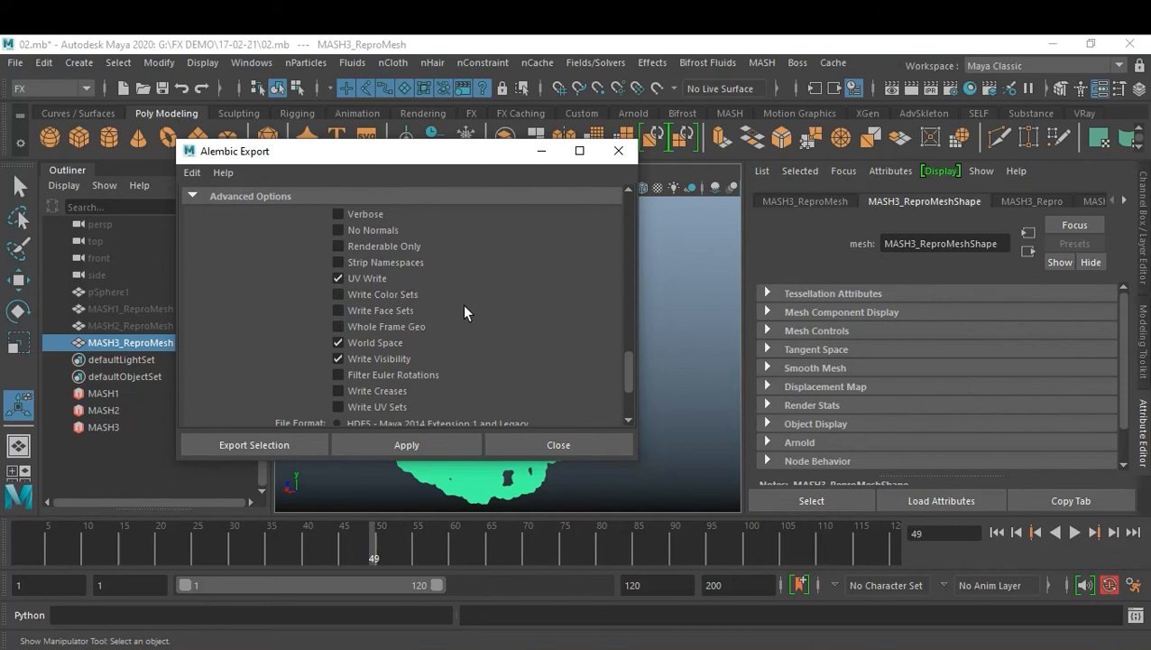
scroll(463, 306, down, 2)
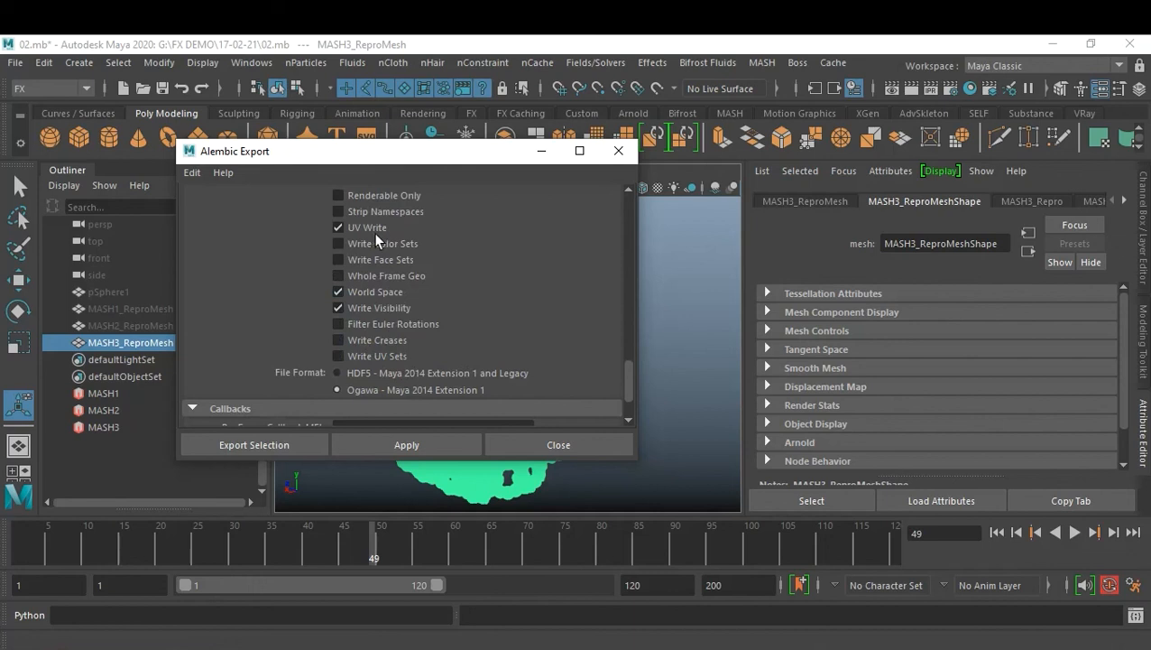
scroll(483, 242, down, 3)
scroll(451, 243, up, 2)
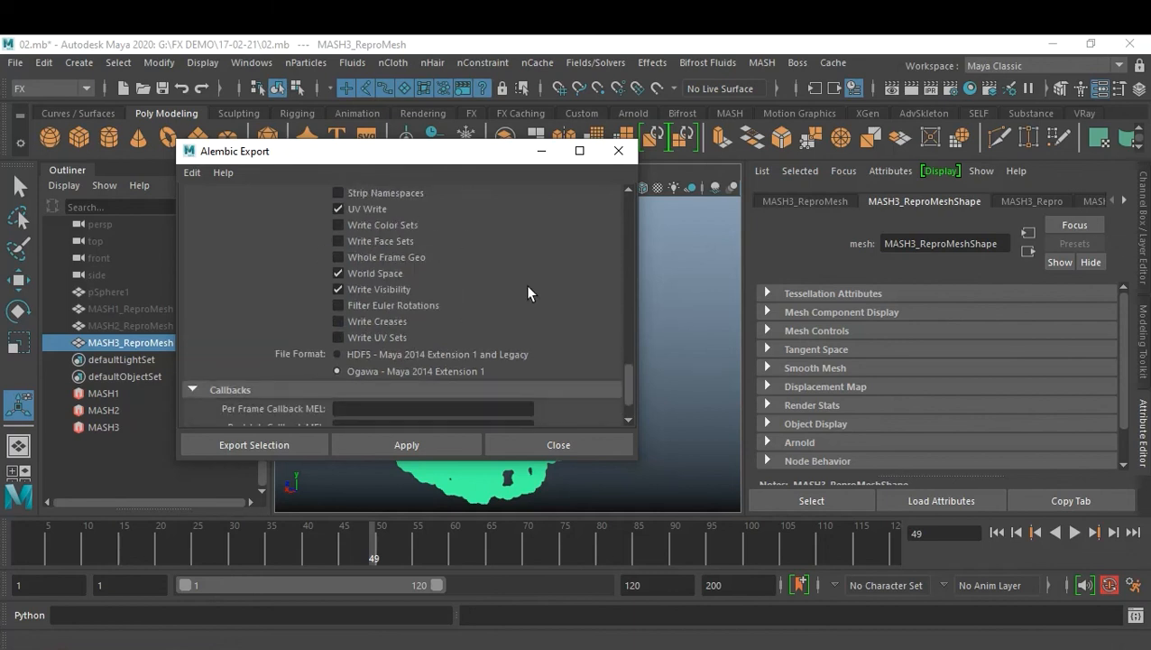
scroll(528, 290, down, 2)
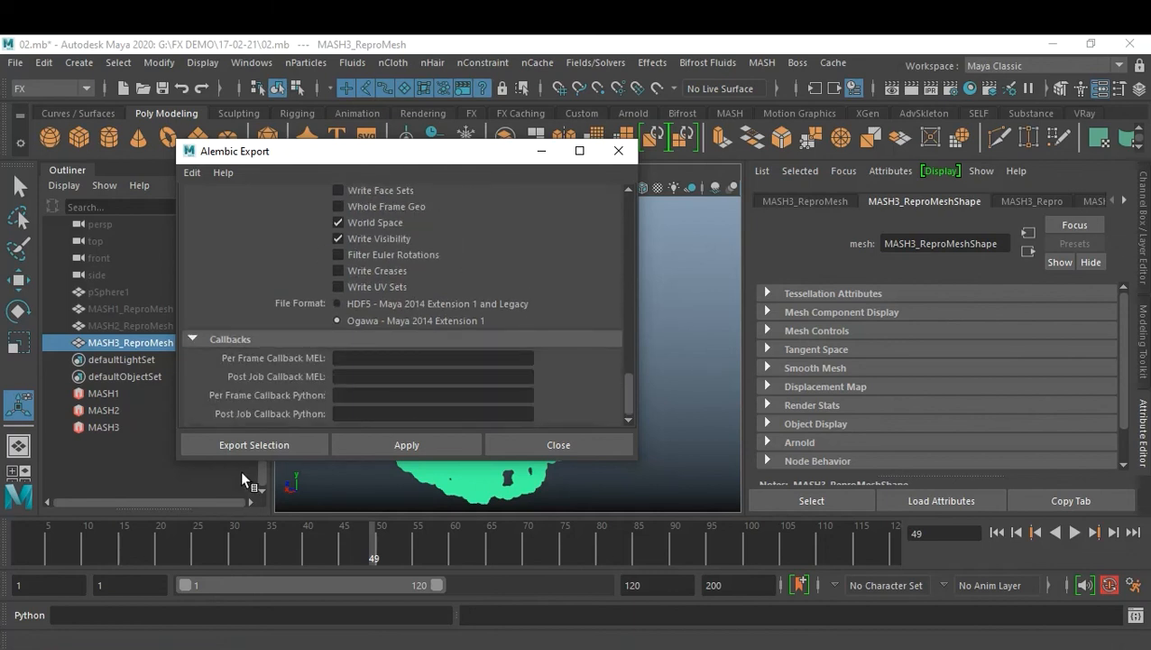
click(260, 438)
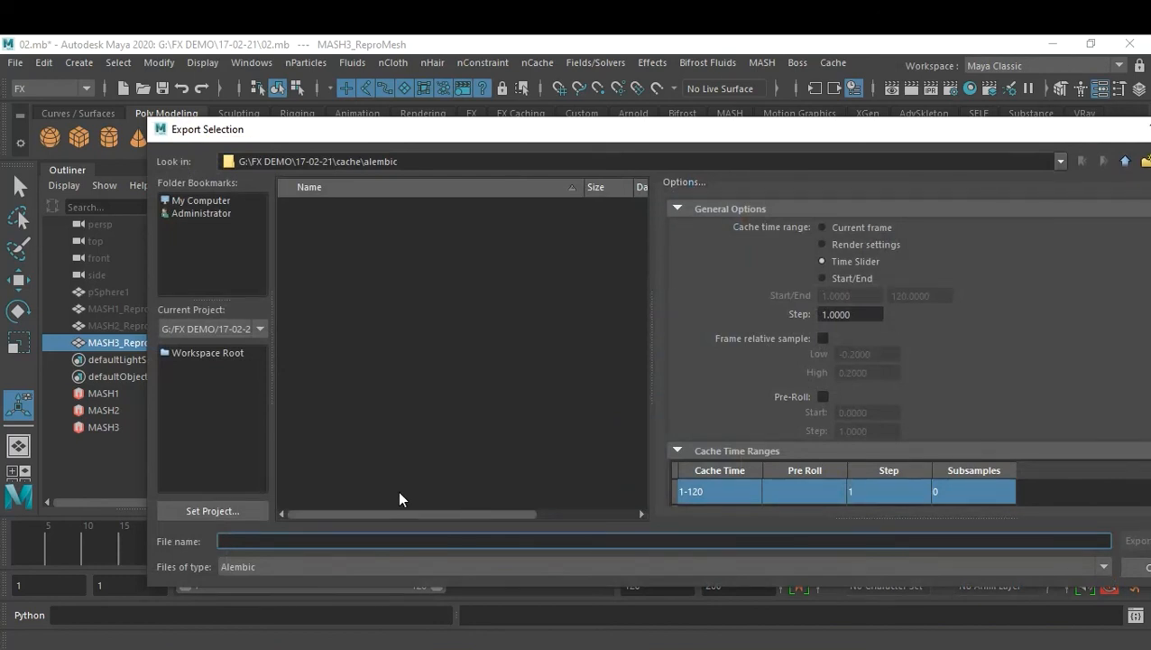
text(02)
key(Return)
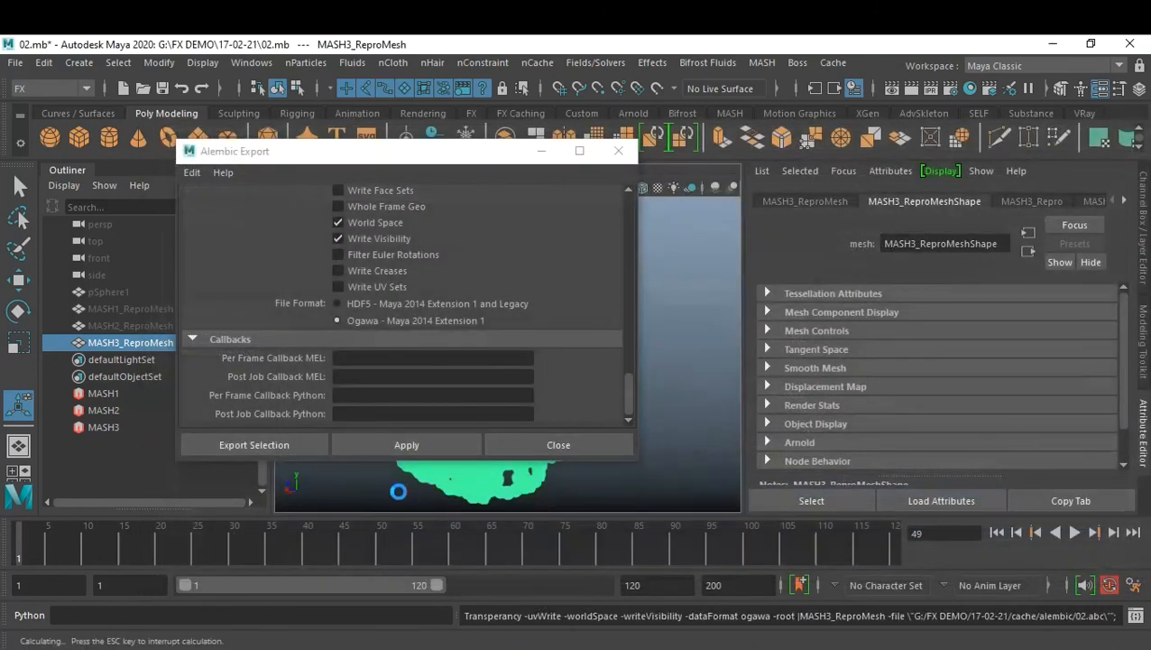